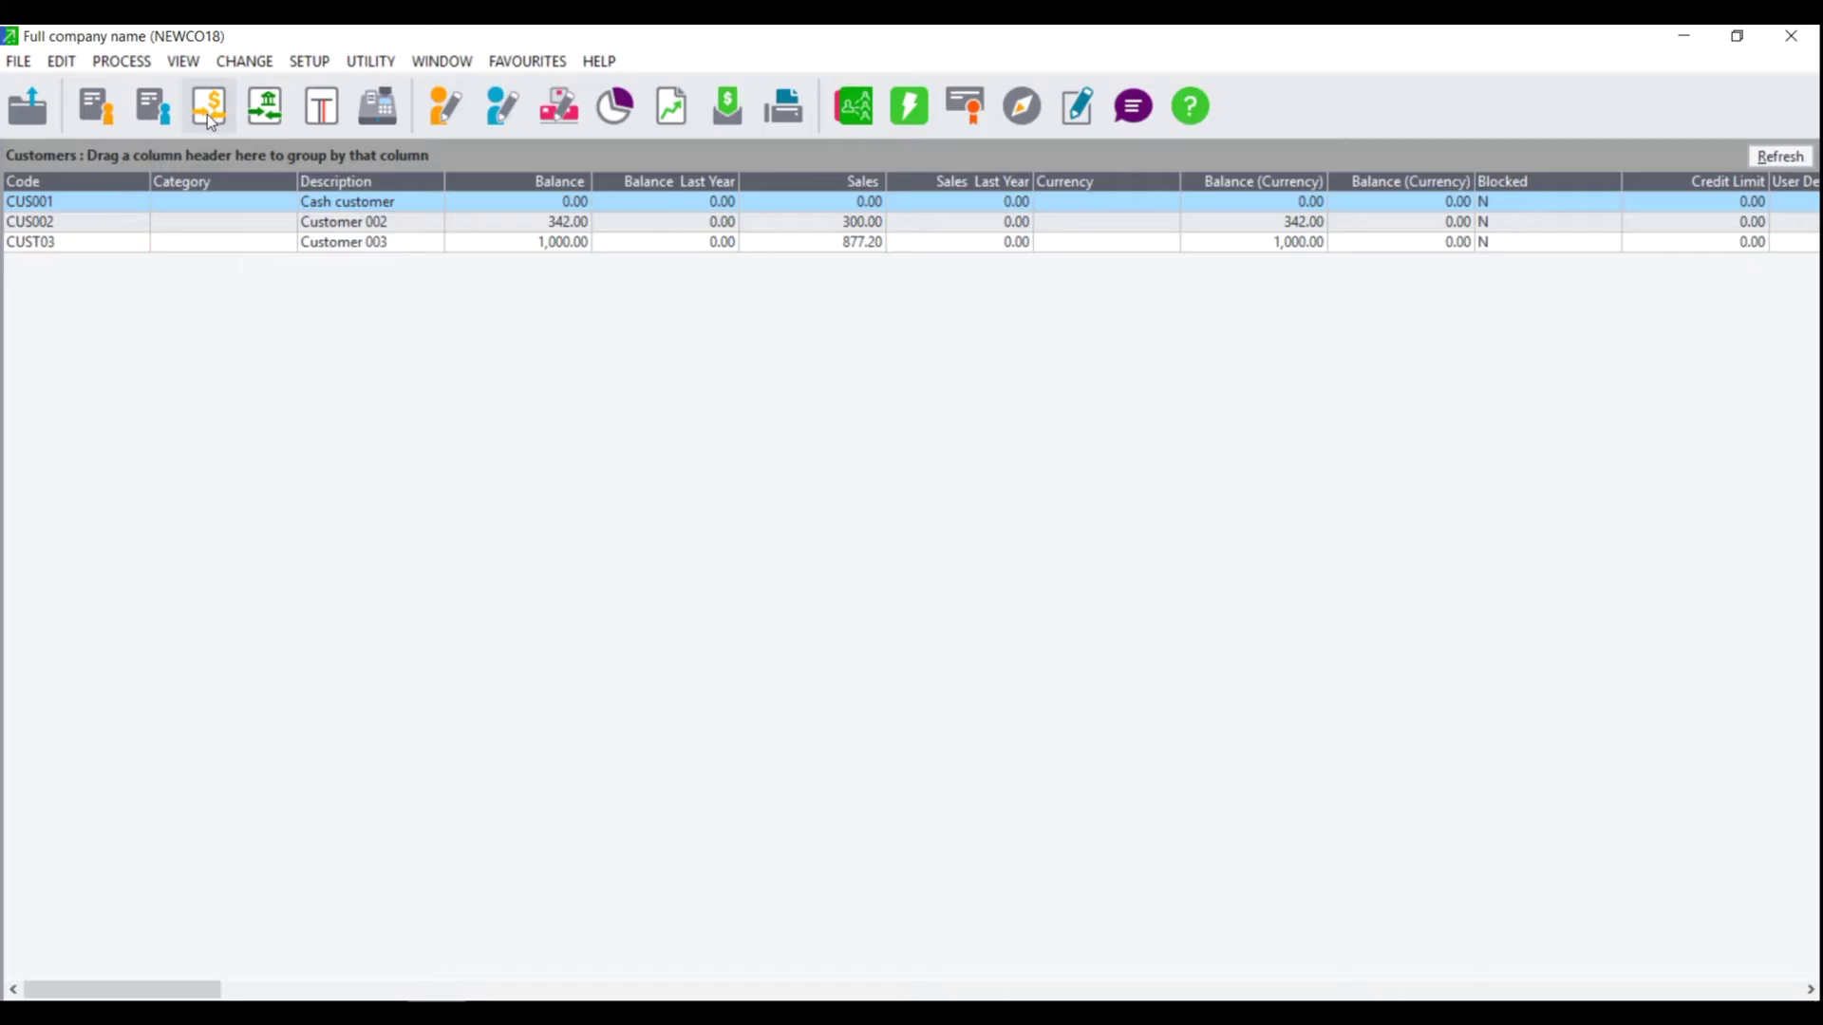
- Open cash book processing for the 01 - 8400/000 Std Bank cash book
left_click(121, 61)
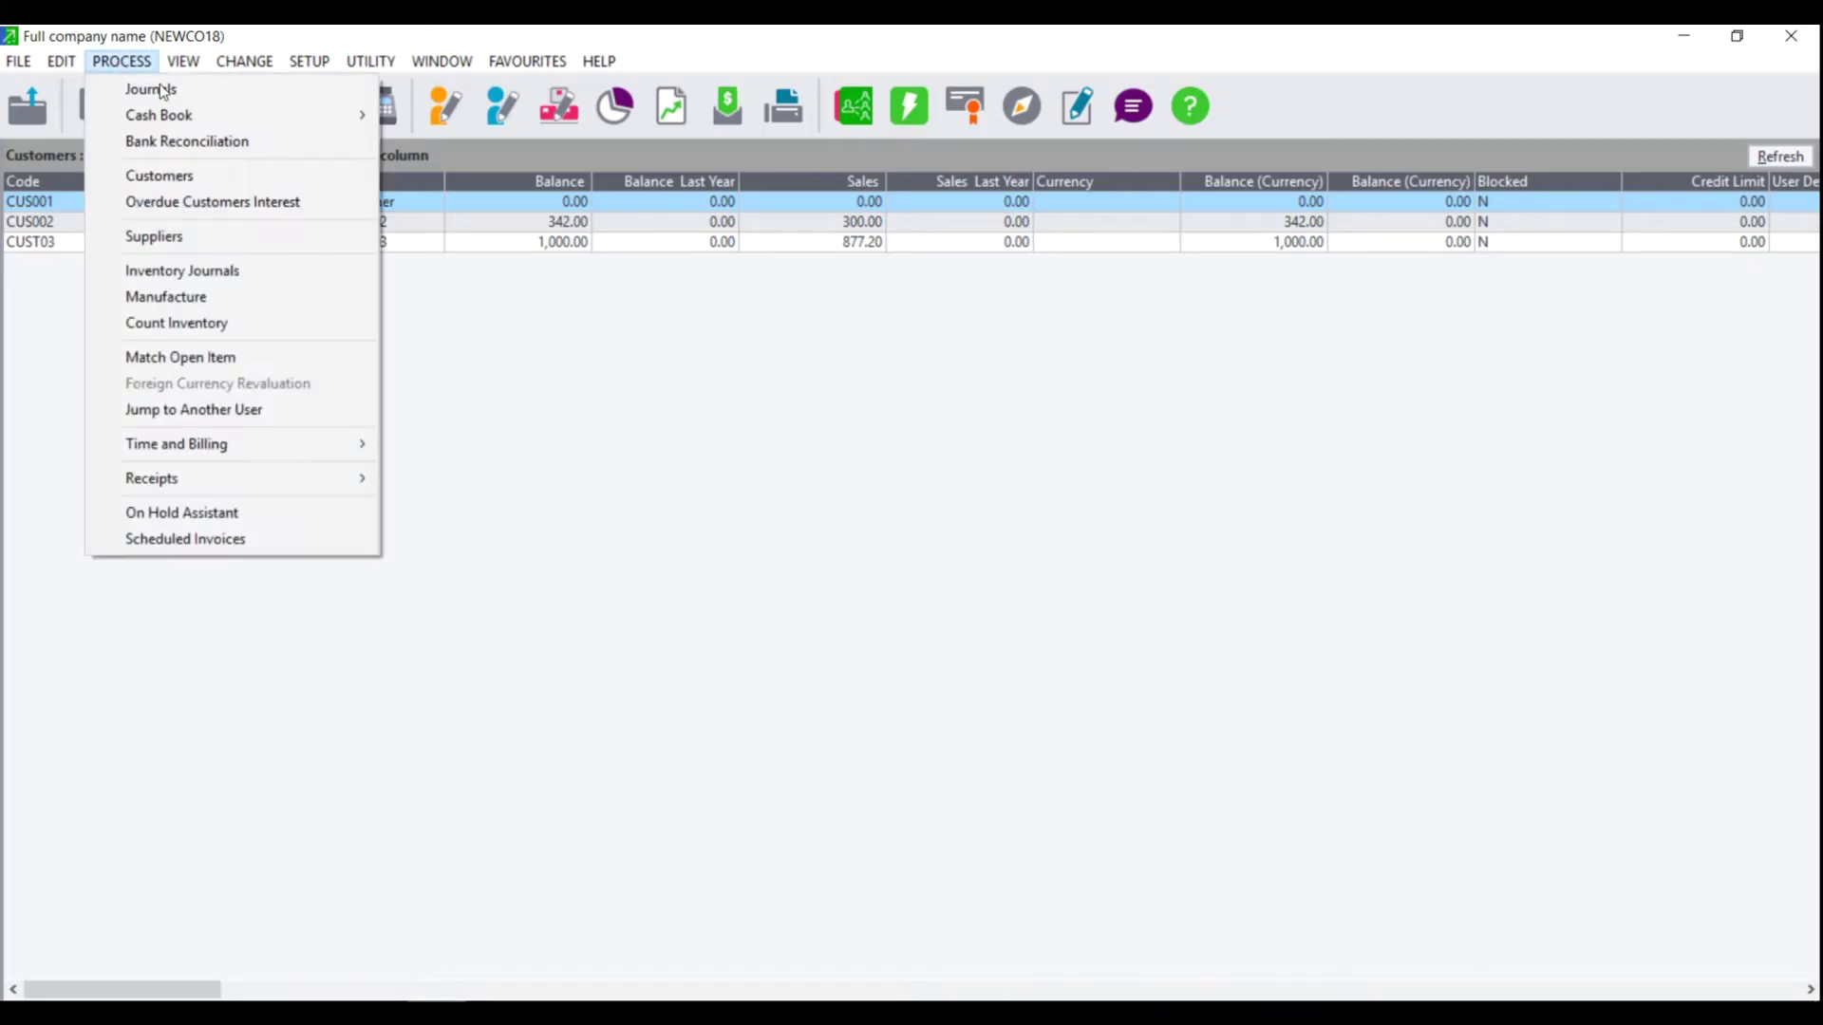
mouse_move(179, 122)
left_click(419, 108)
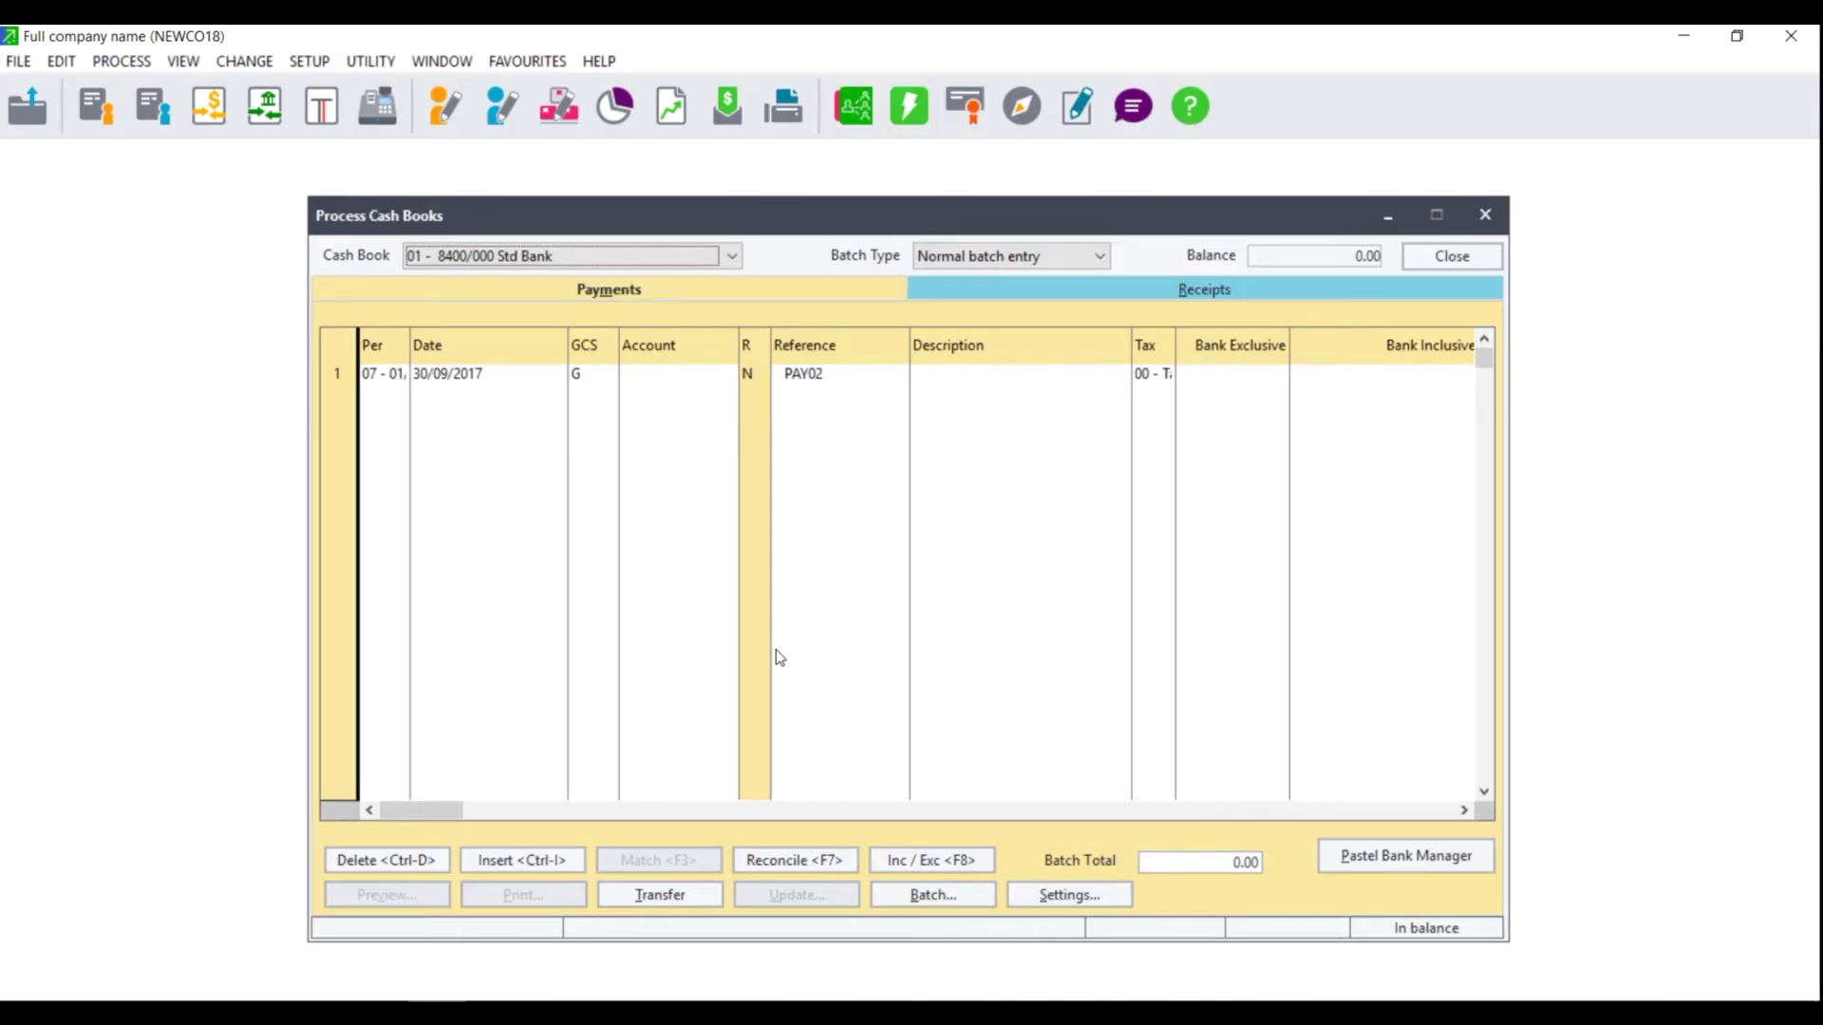
left_click(731, 258)
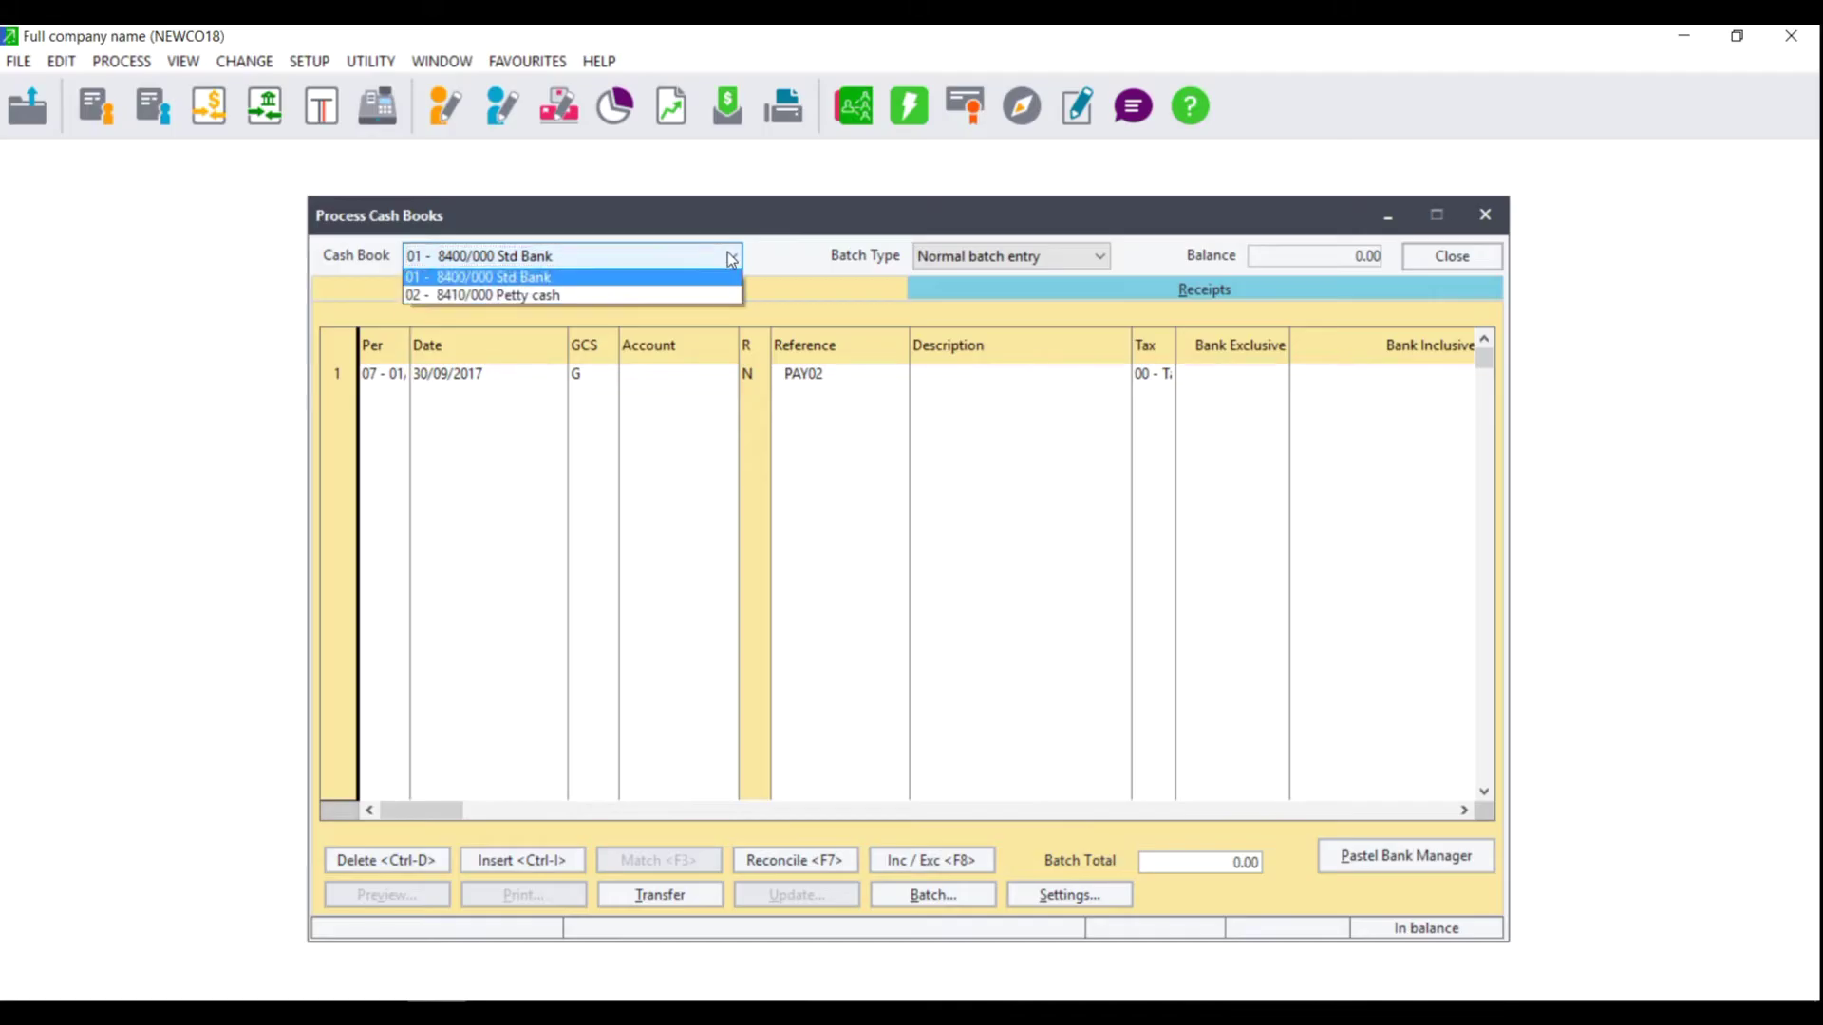
left_click(558, 280)
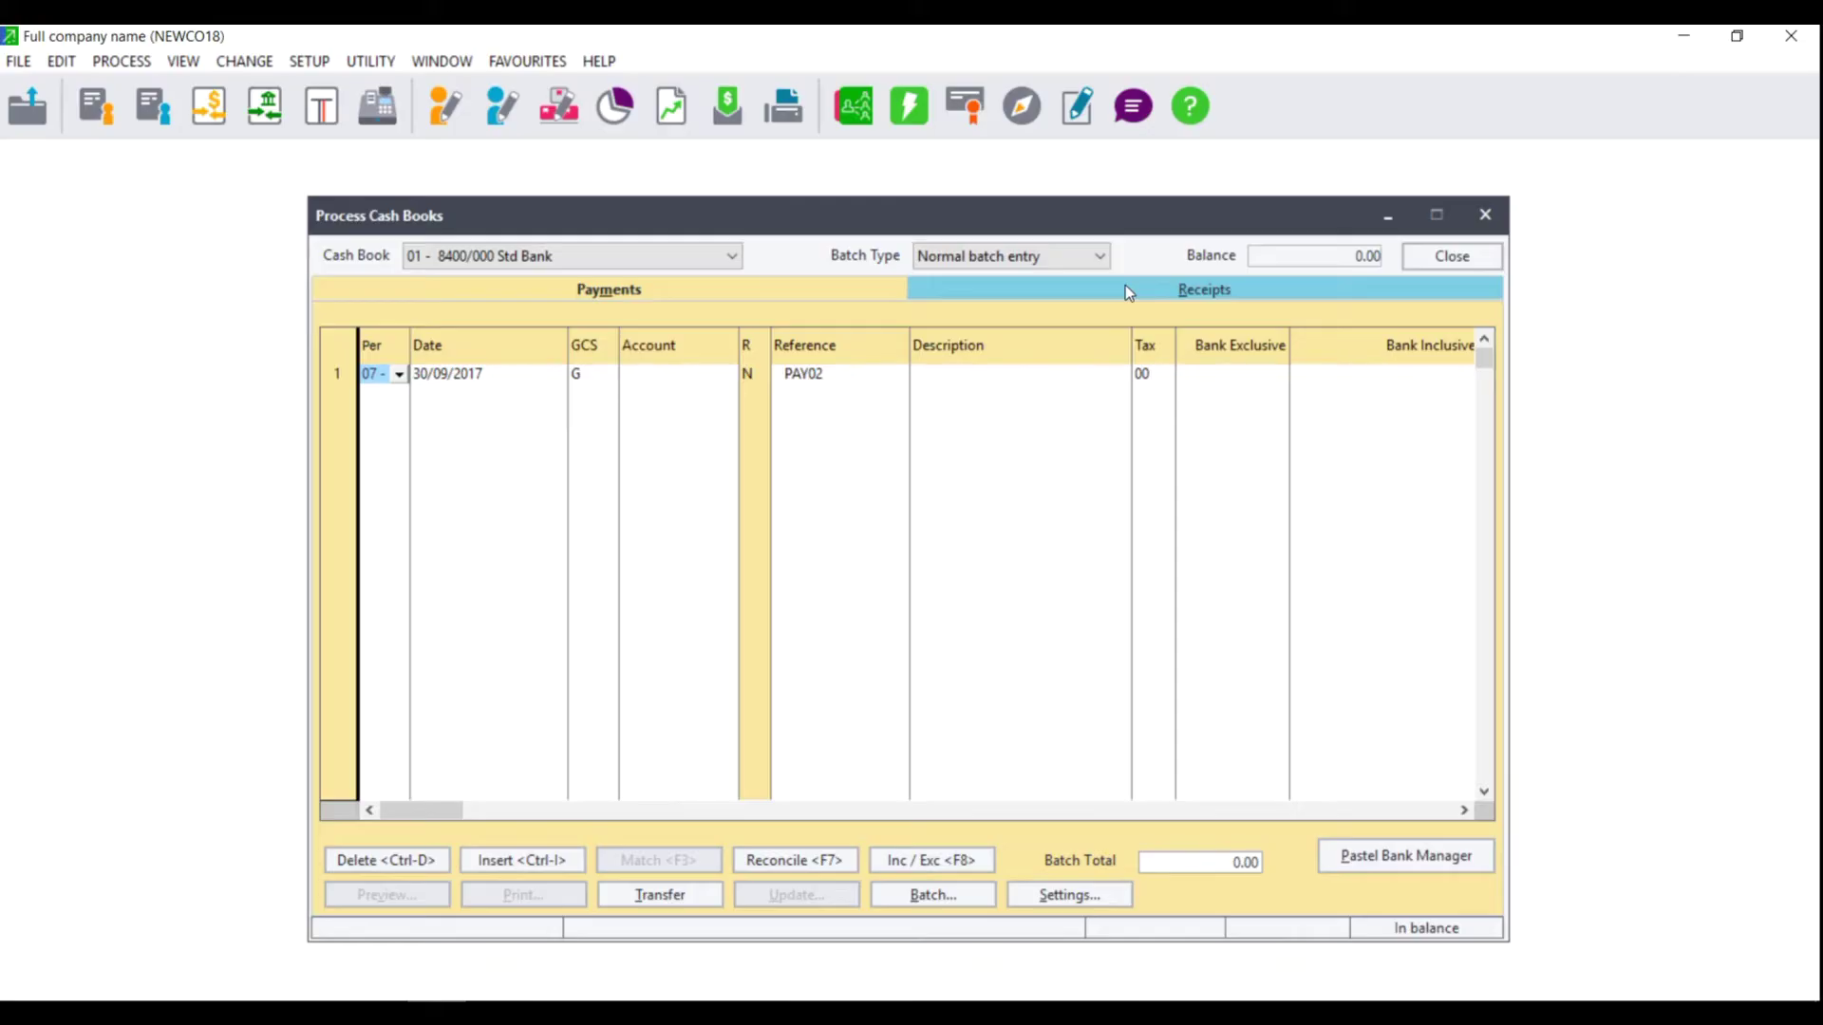
- In the payments batch settings, keep tax processing enabled and set the default tax type to 01 - Vat - Standard rated (14.00%)
left_click(1063, 893)
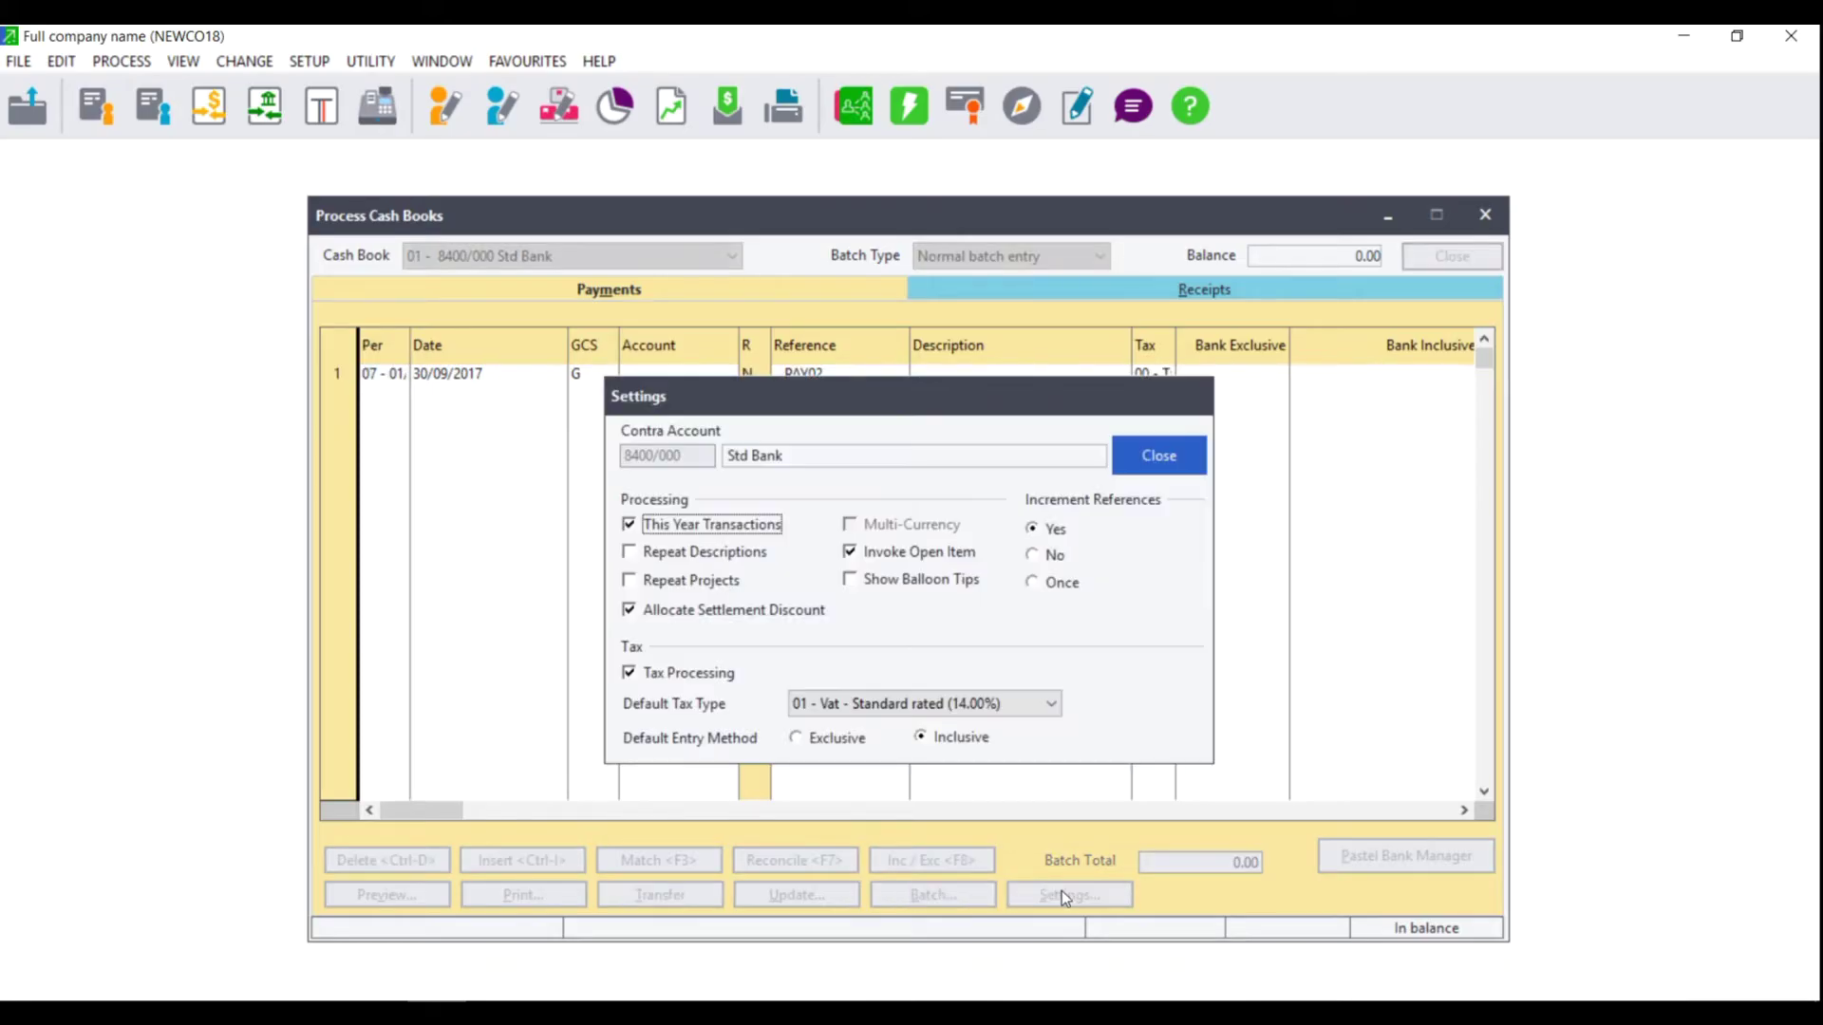
left_click(679, 526)
left_click(678, 537)
left_click(629, 673)
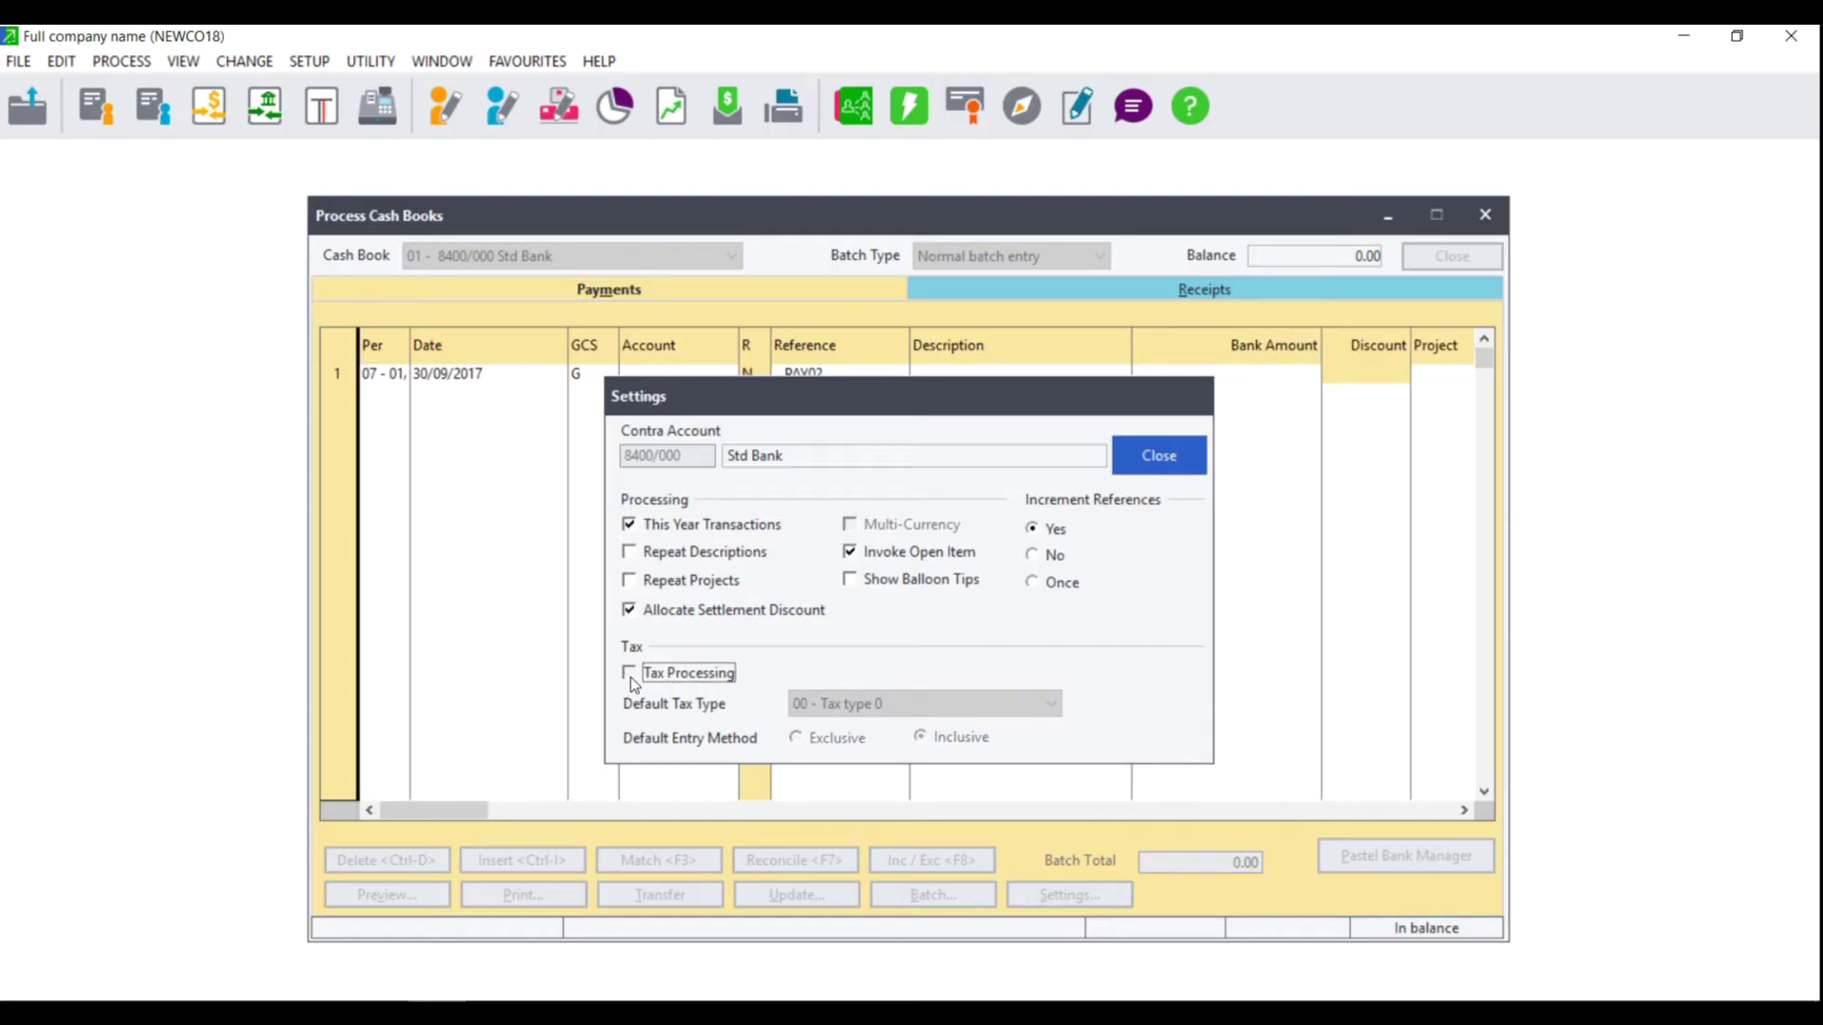
left_click(630, 673)
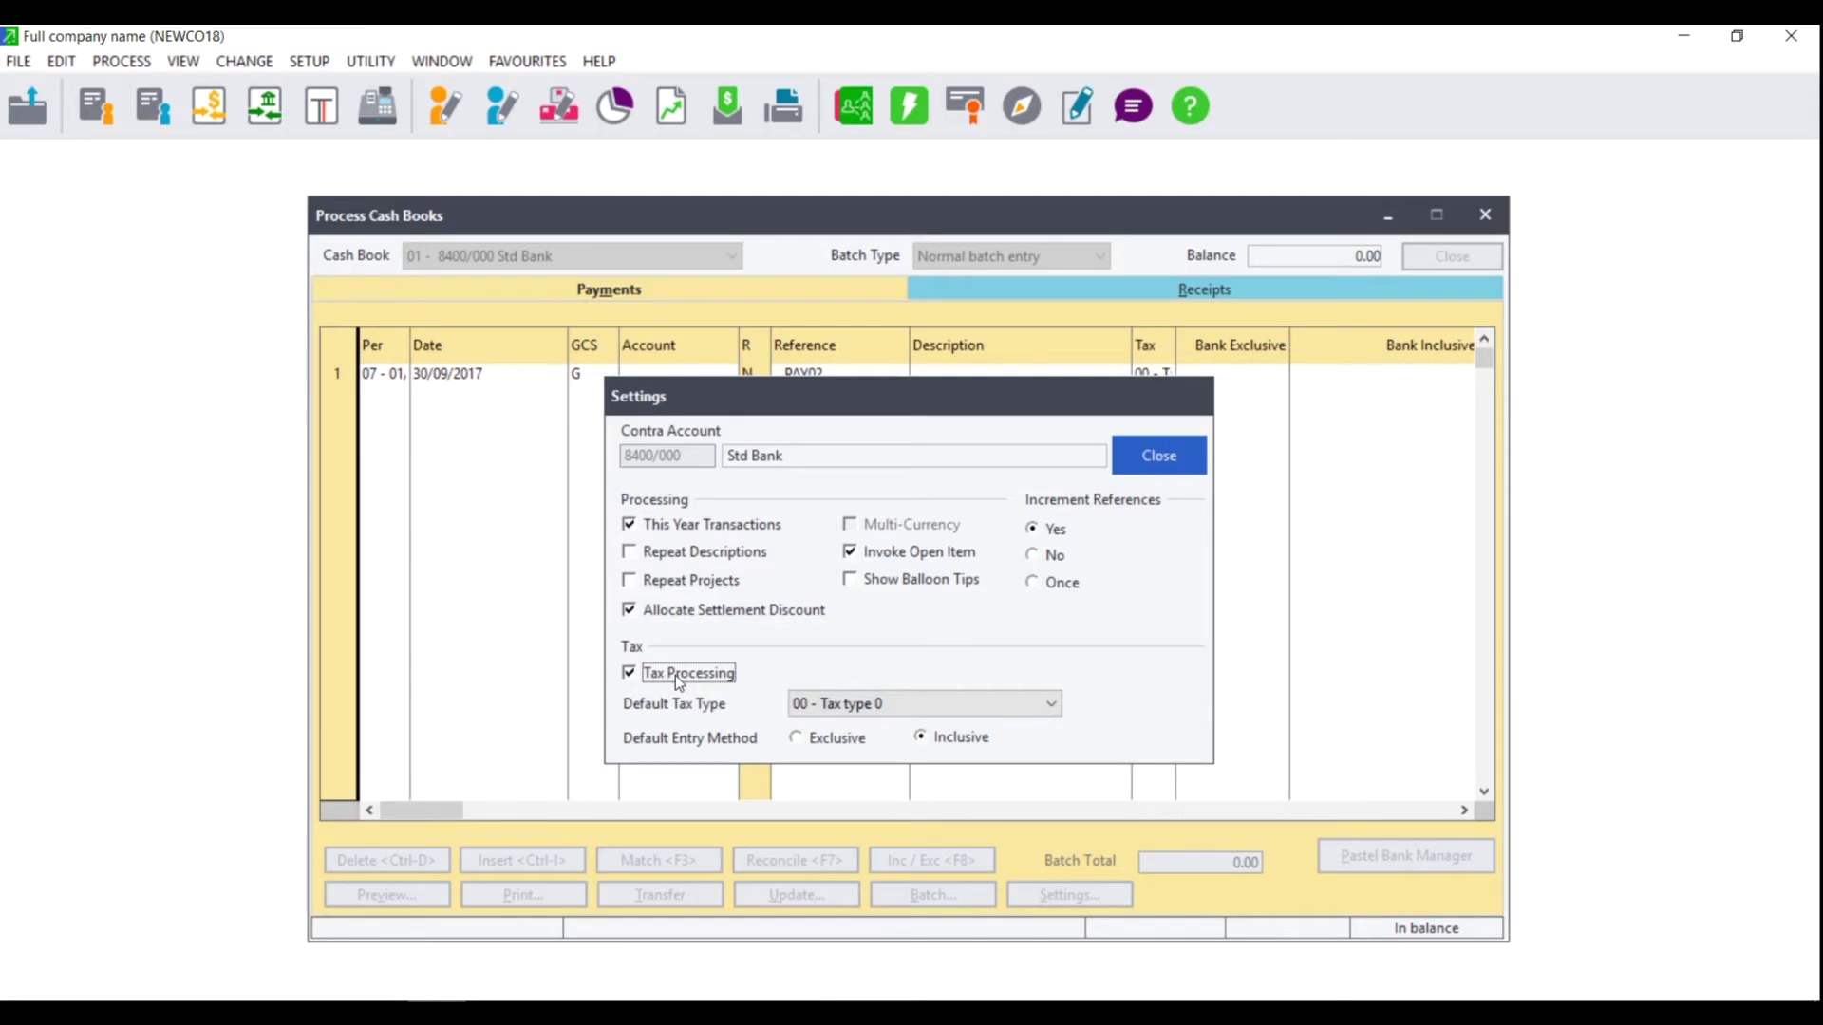
left_click(868, 710)
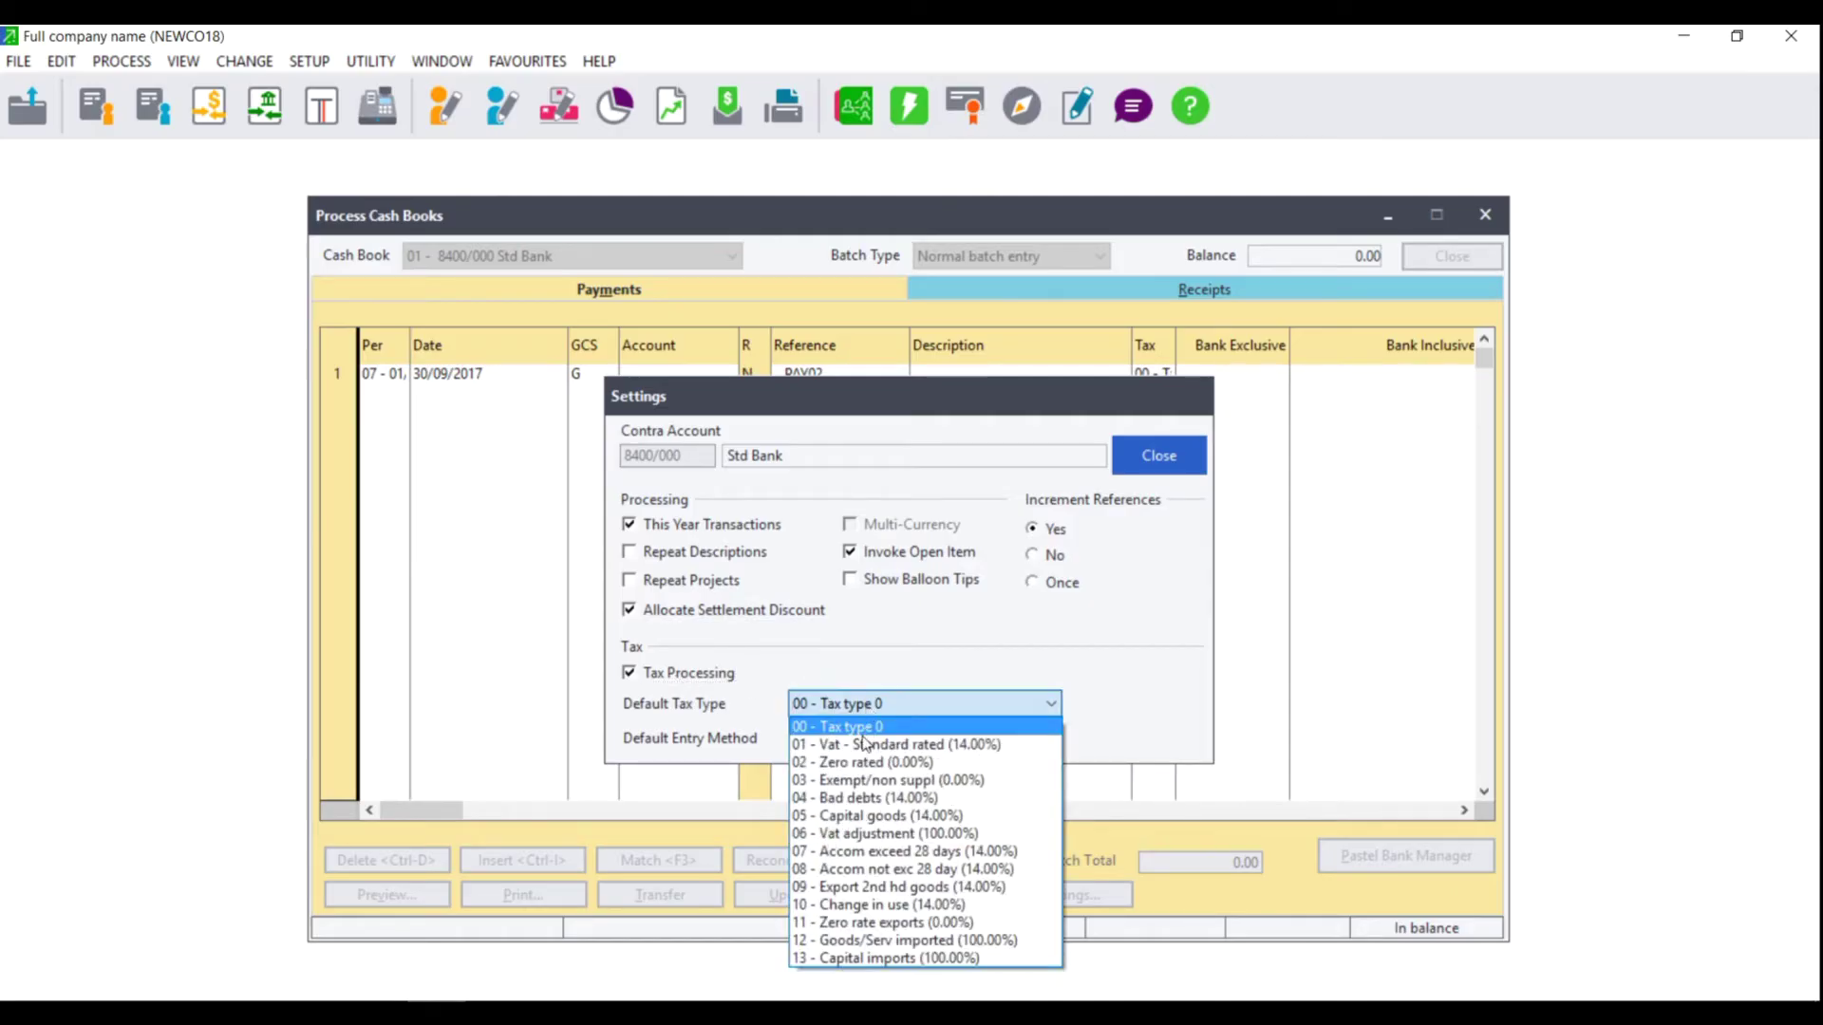
left_click(863, 746)
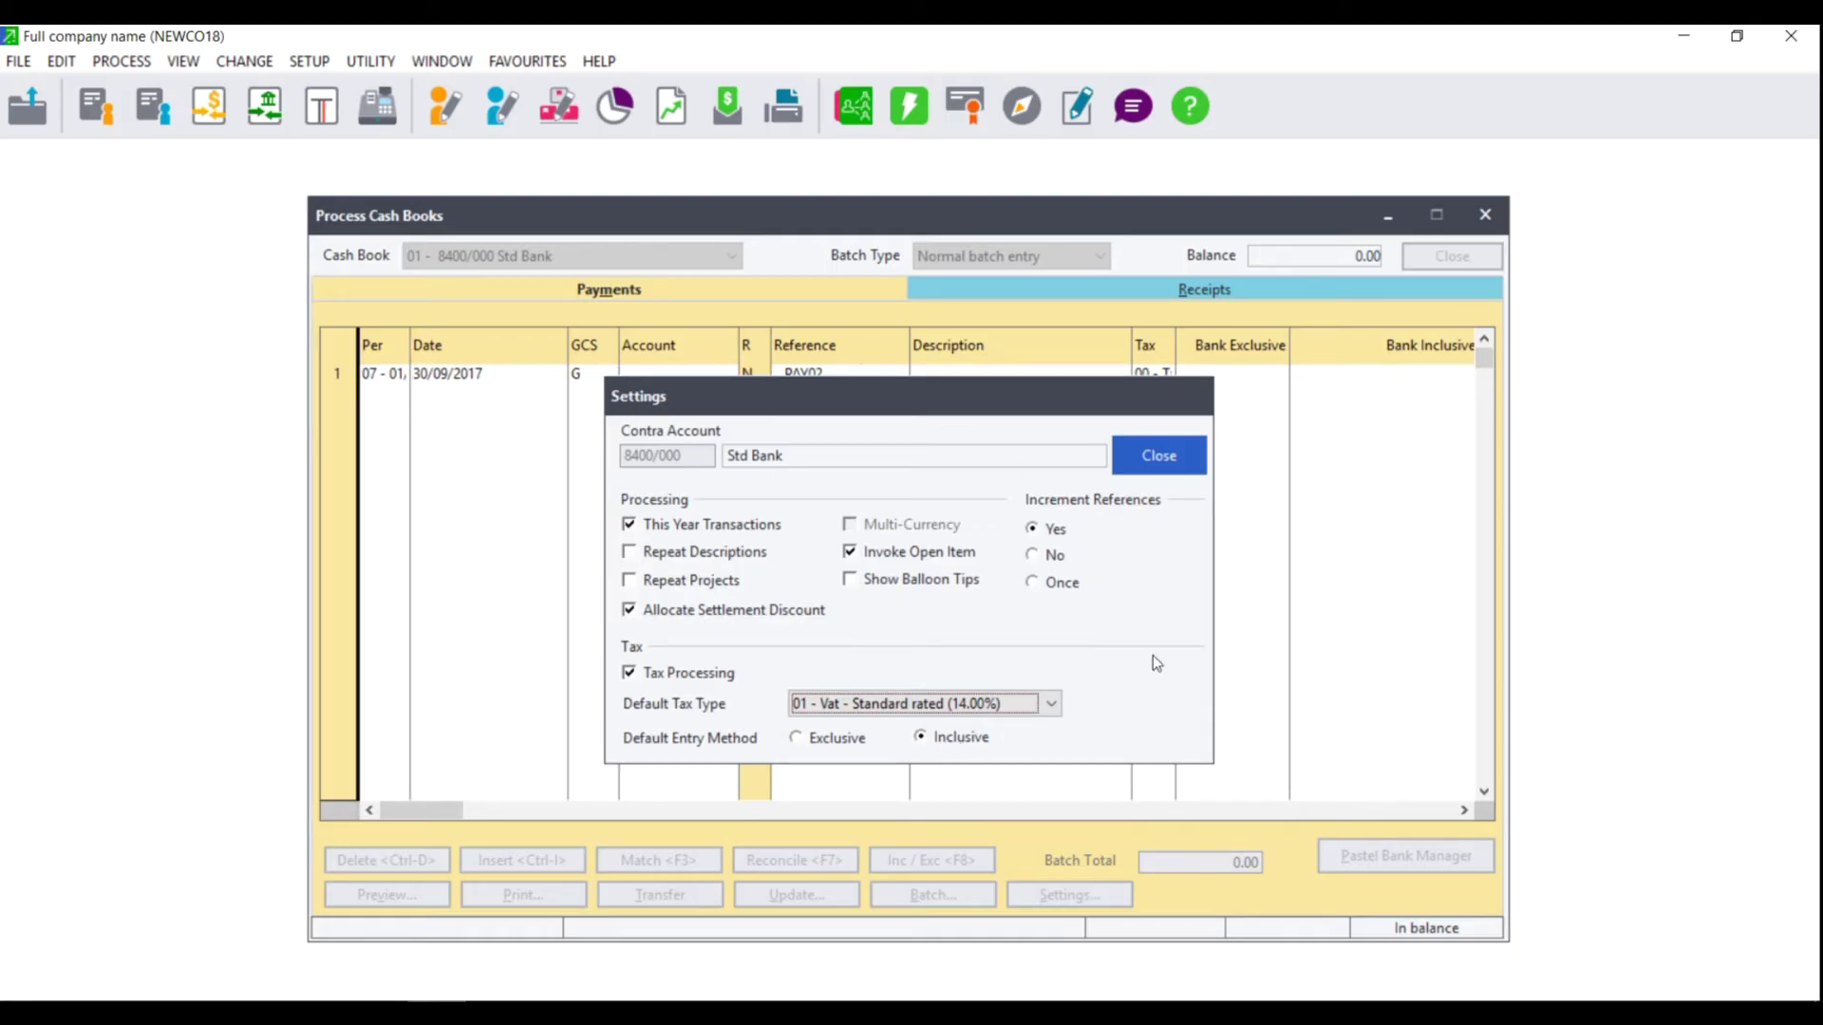
left_click(1177, 457)
- Review the batch settings for the receipts side of the cash book
left_click(1180, 288)
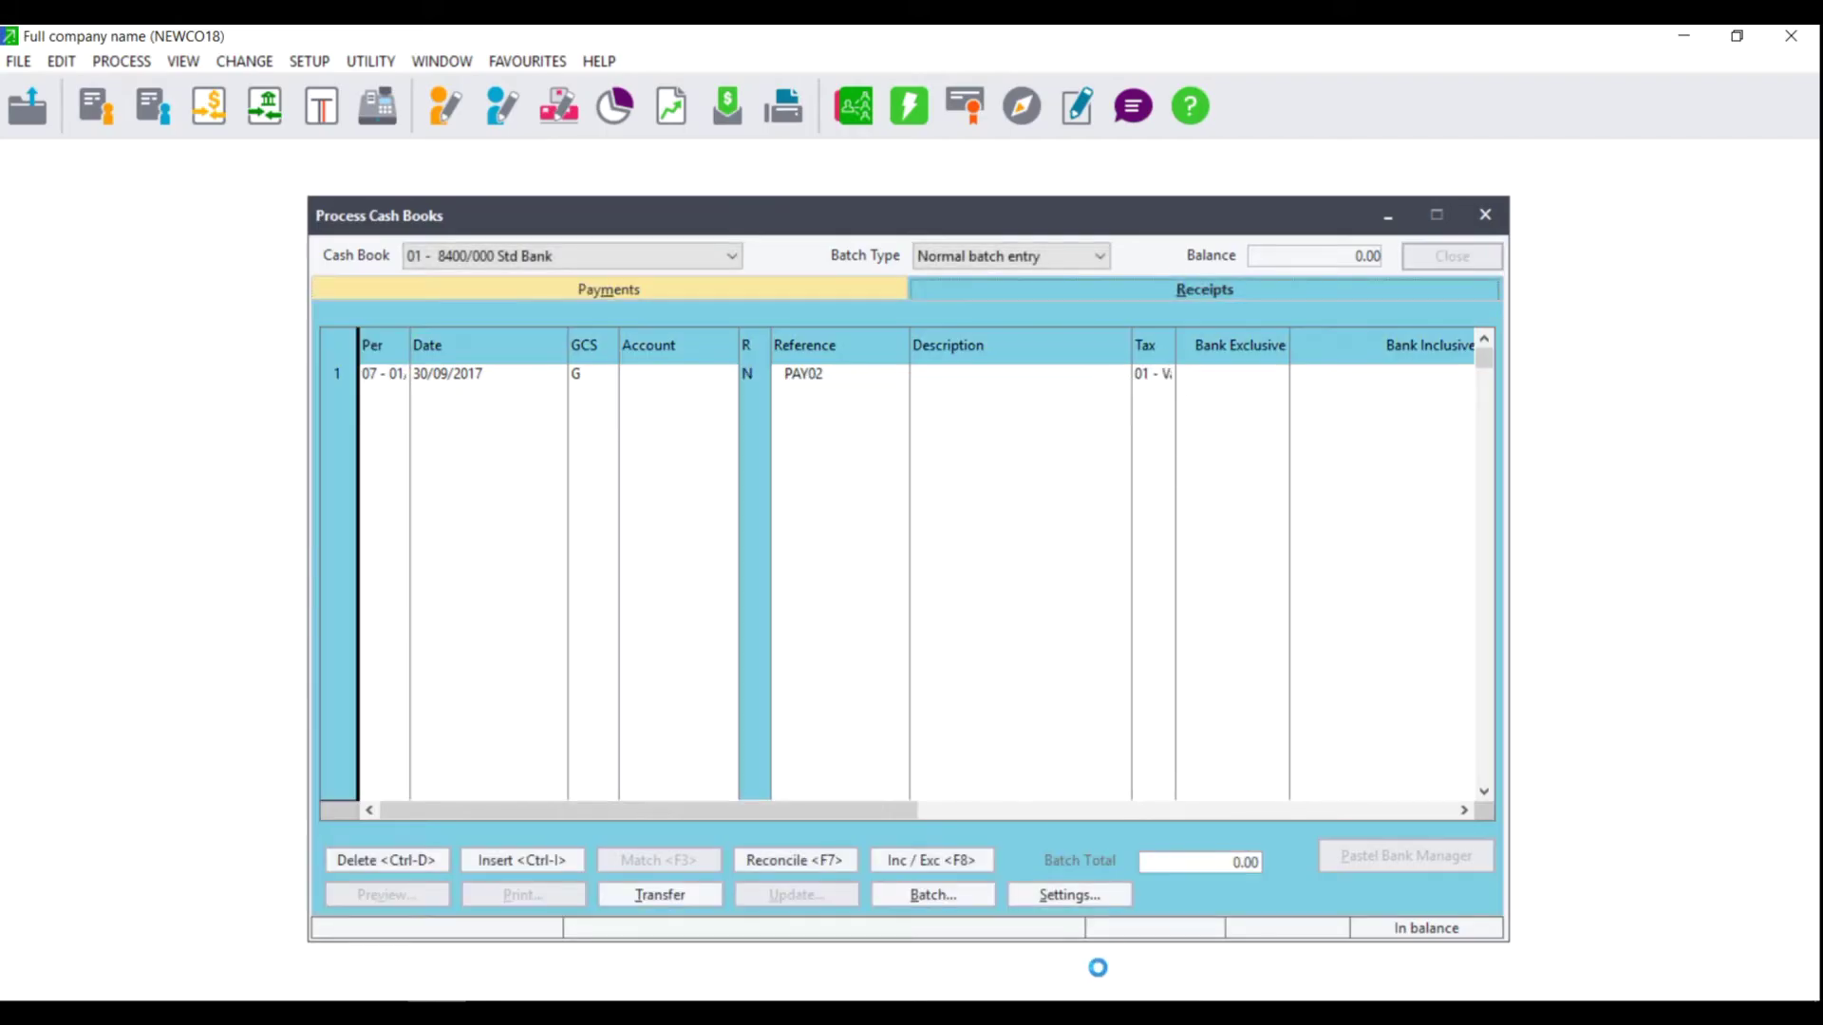
left_click(1075, 900)
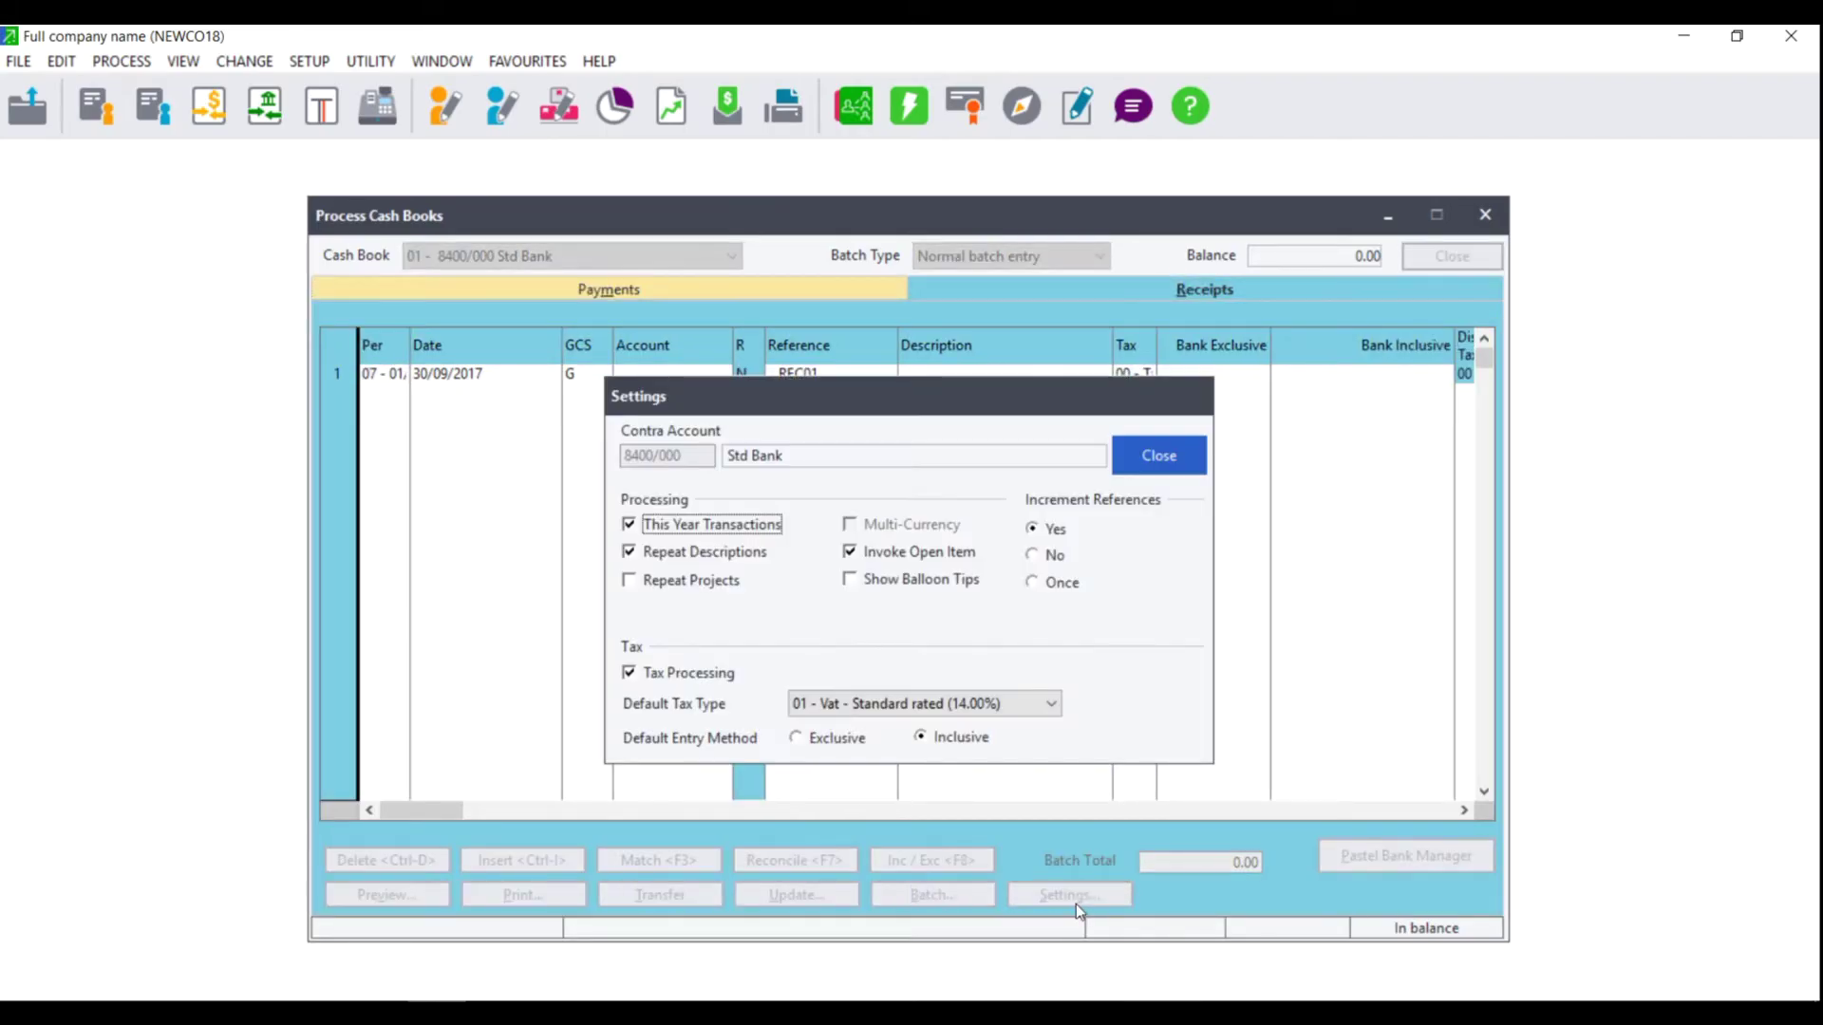
left_click(1176, 455)
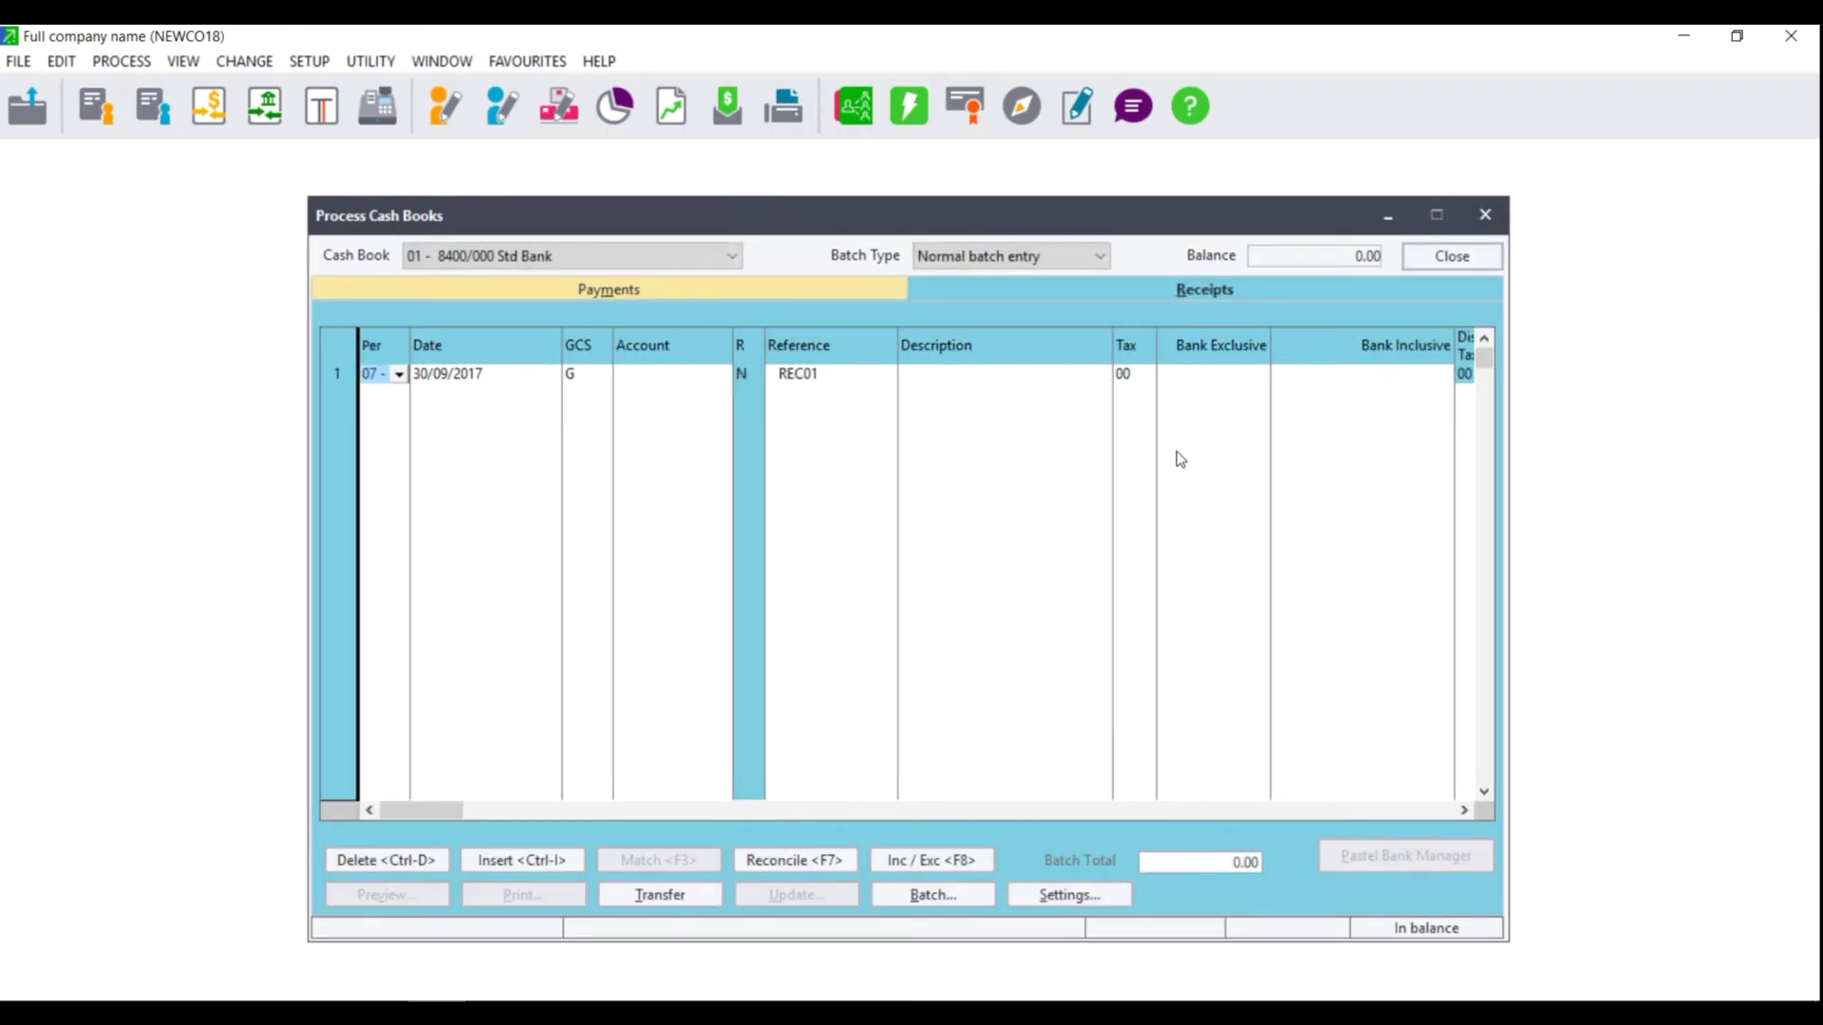
- On the first payments line, set the period to 06 and the date to 15/08/2017
left_click(646, 294)
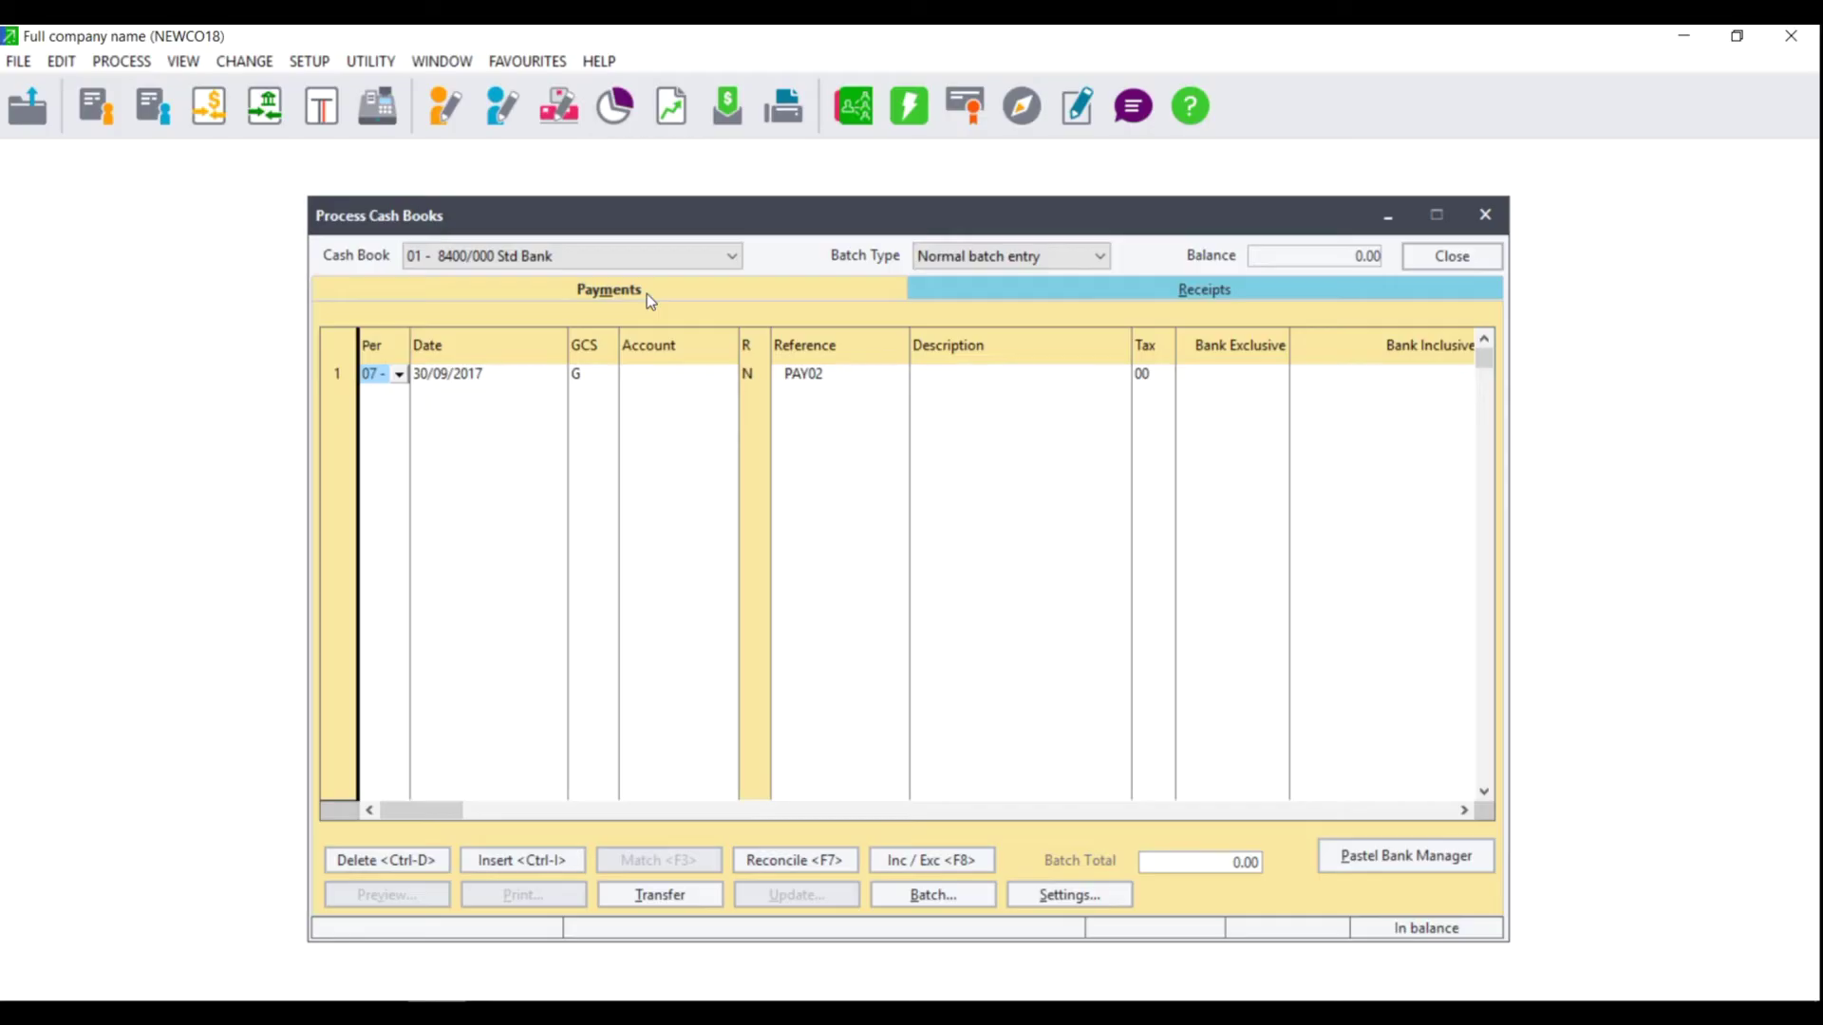
left_click(398, 375)
left_click(442, 448)
left_click(482, 378)
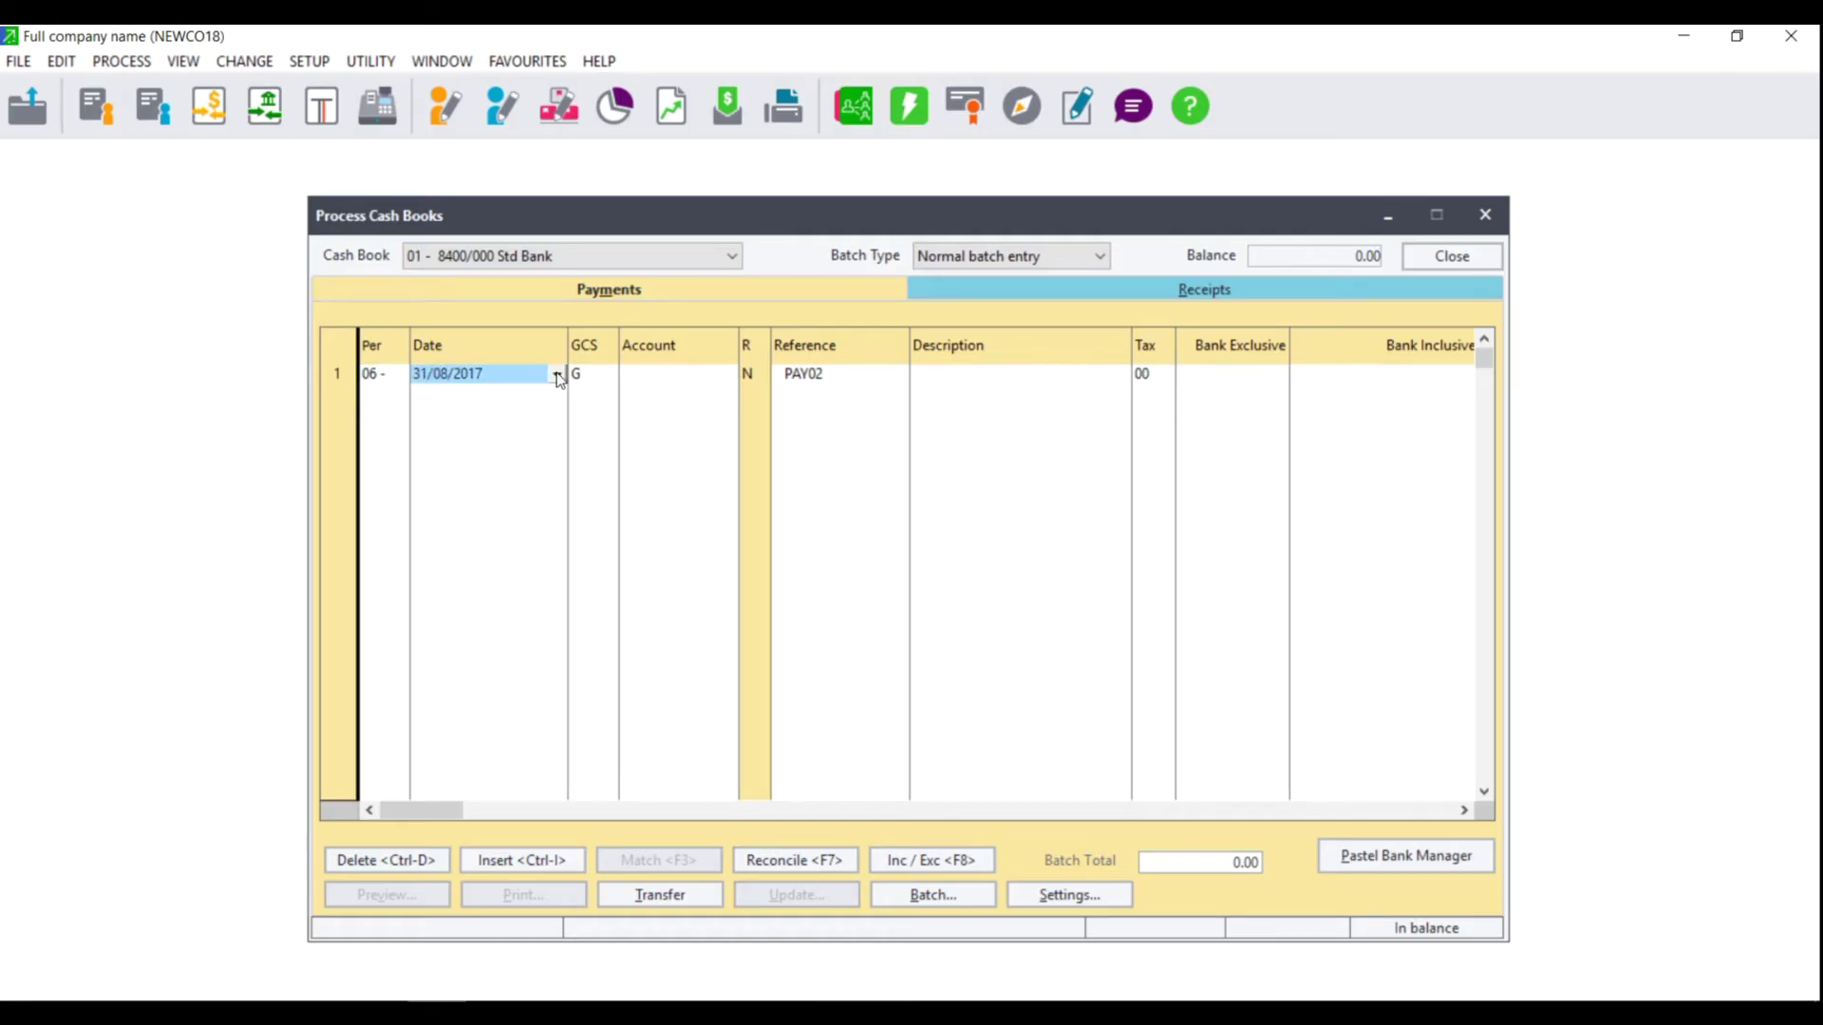
left_click(556, 377)
left_click(470, 498)
- Make the first payment line a supplier (S) entry for account SUP002
left_click(585, 372)
left_click(609, 375)
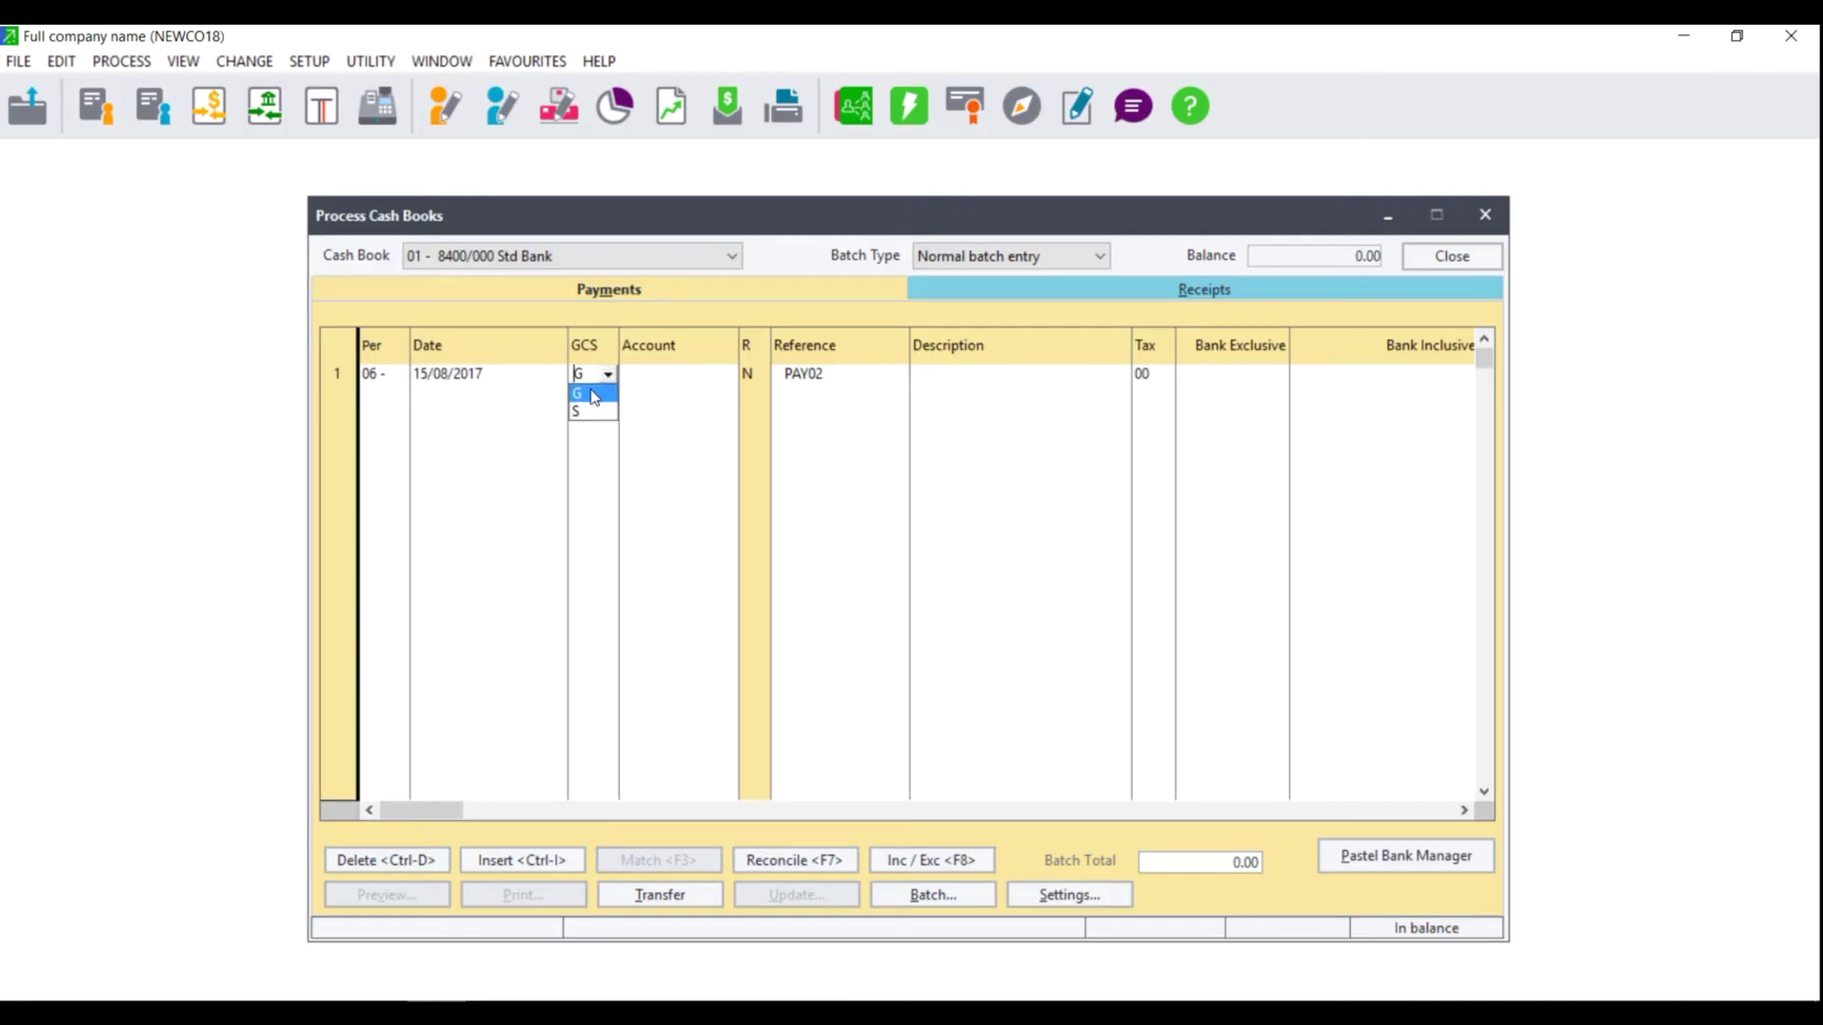
left_click(590, 413)
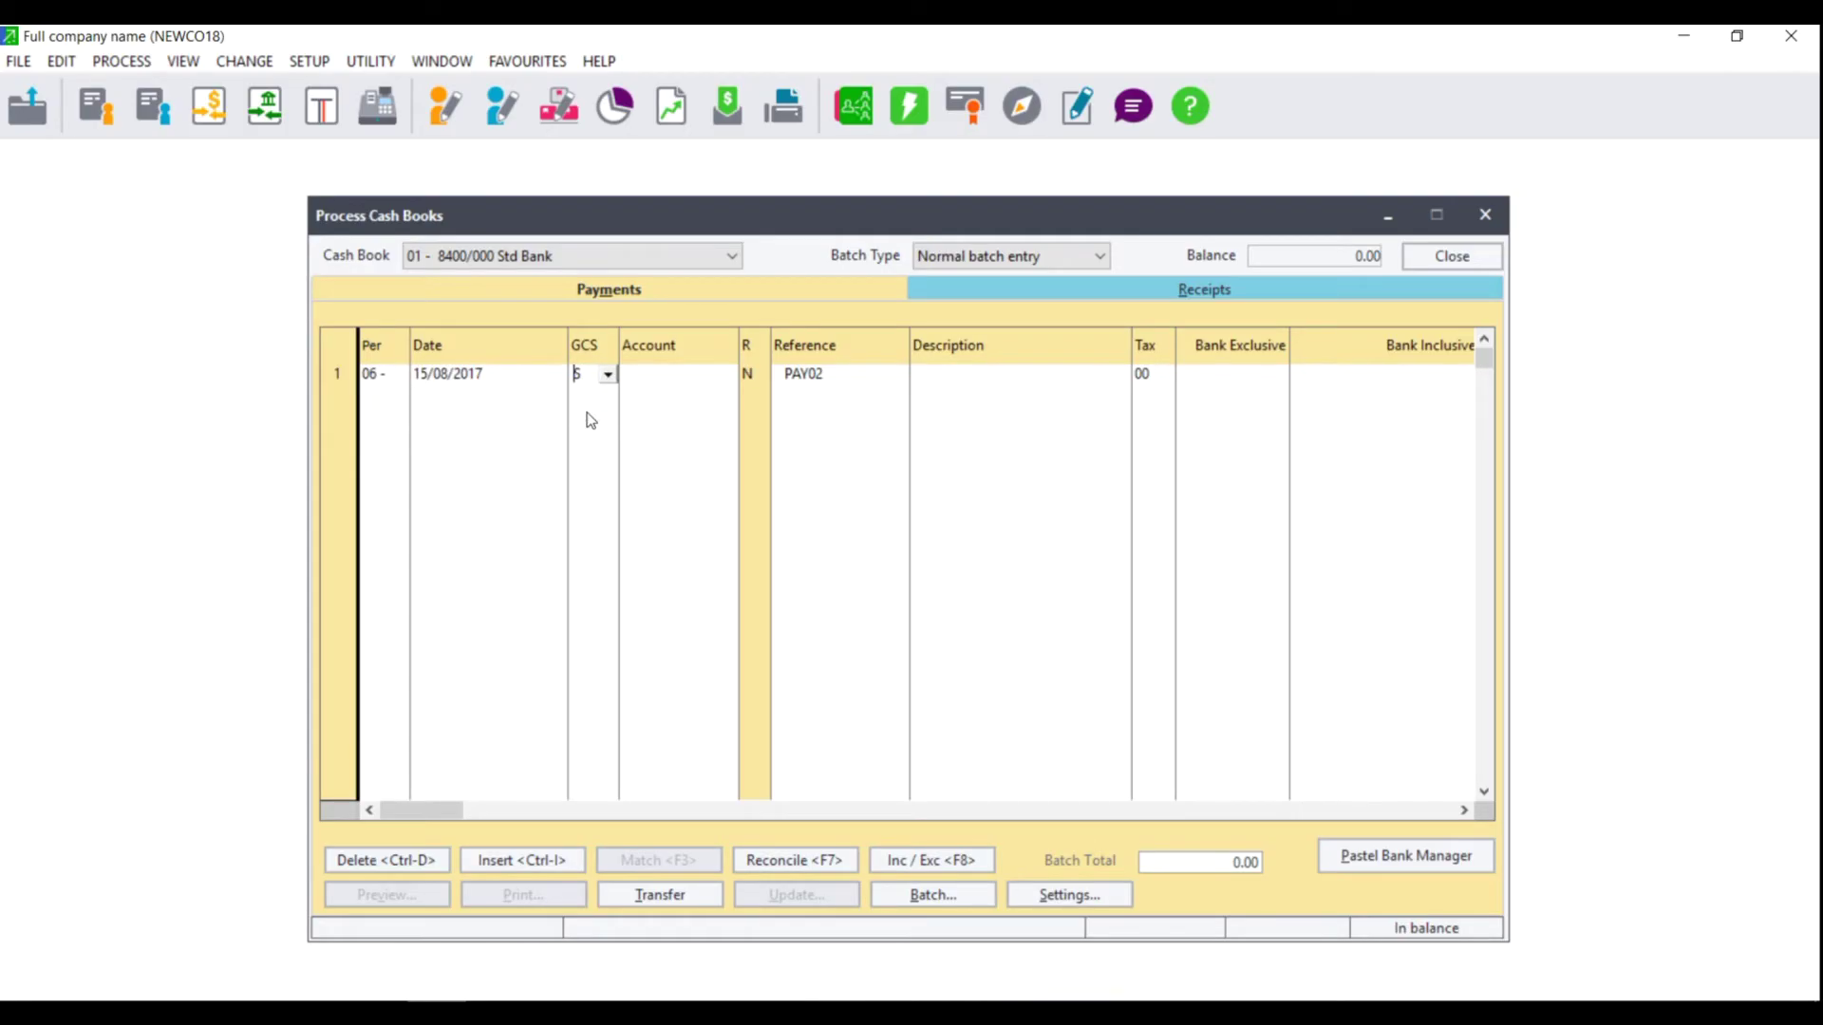
left_click(674, 375)
left_click(730, 374)
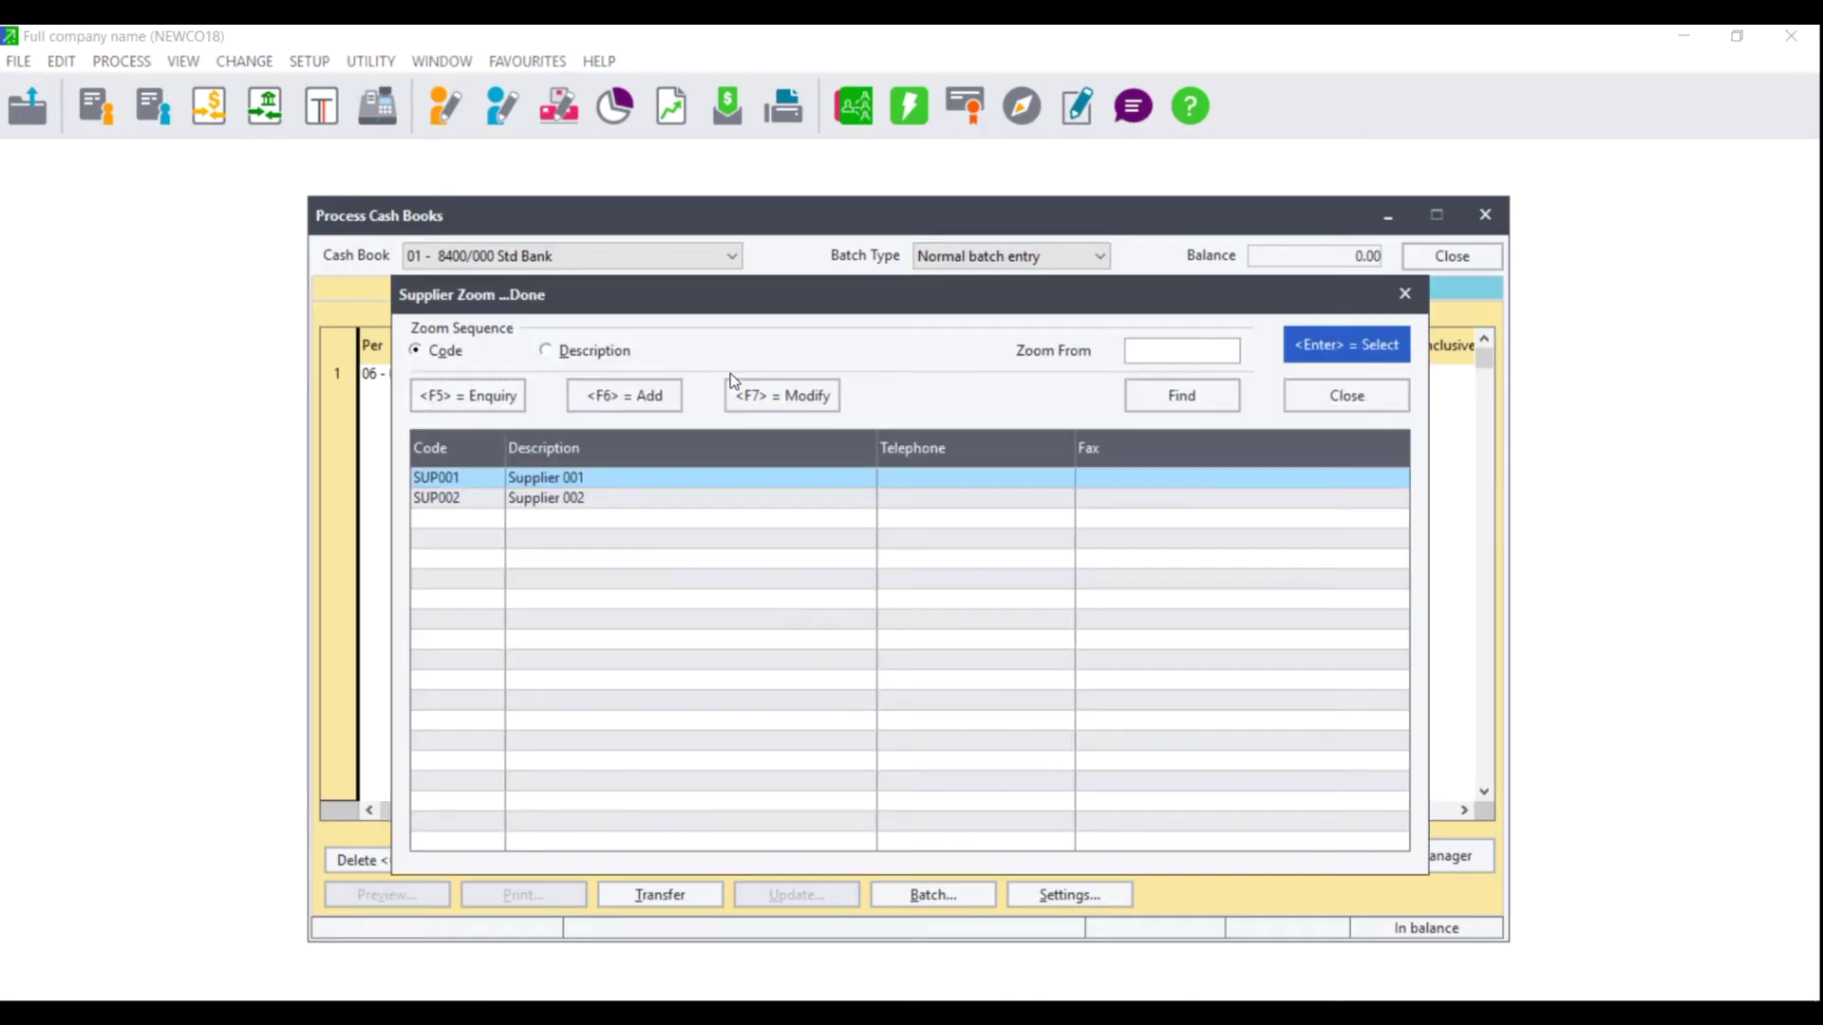
double_click(531, 498)
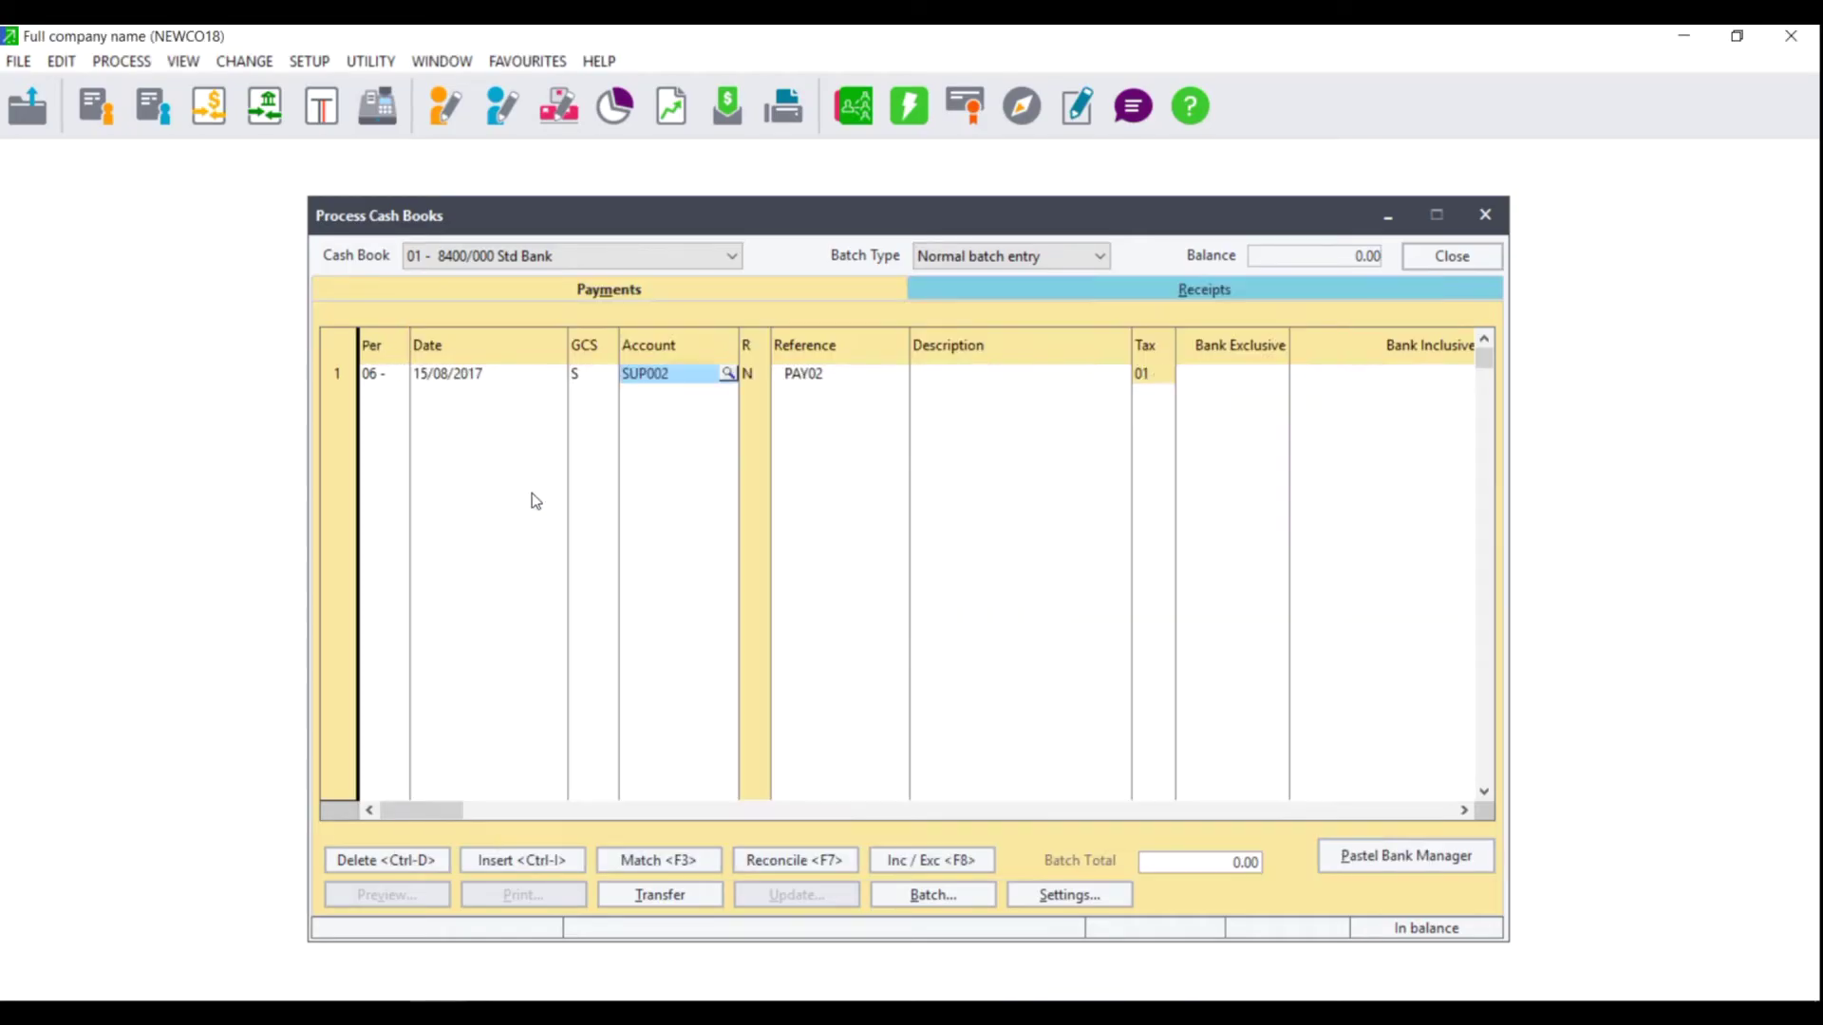
- Set the first payment line's reference to PAY1
left_click(831, 377)
type("PAY1")
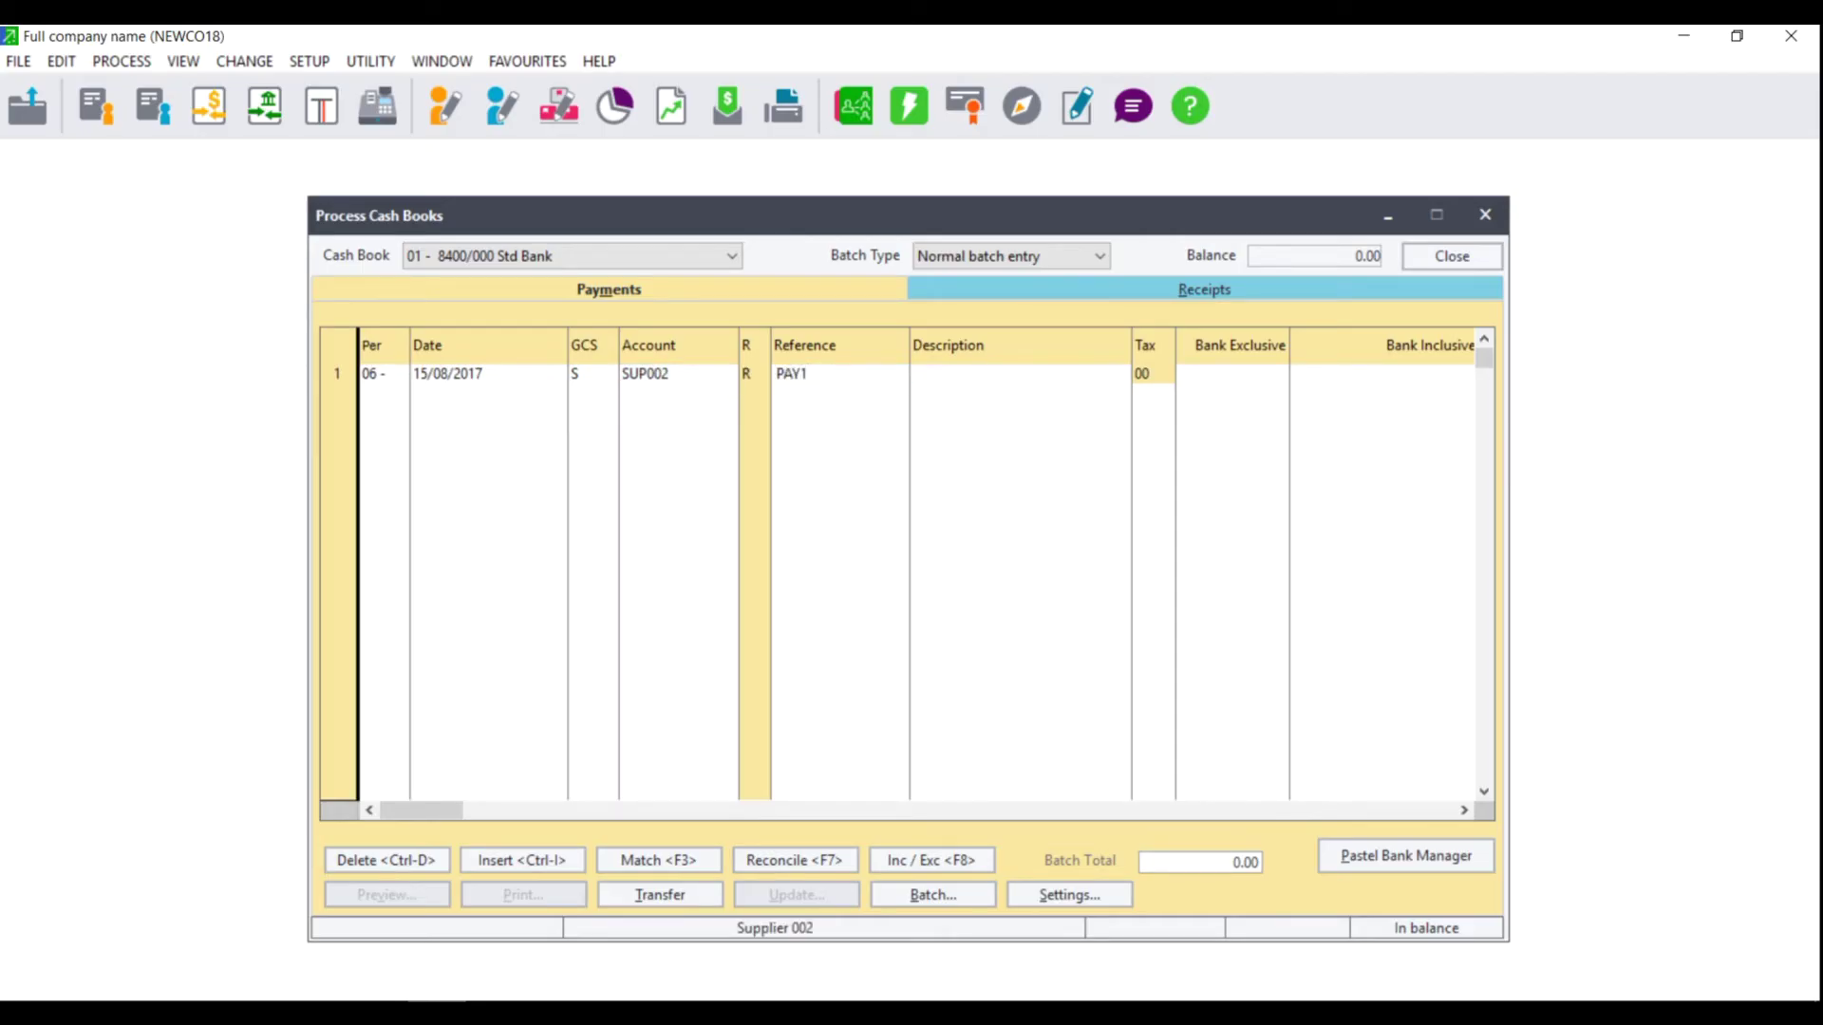
key("Tab")
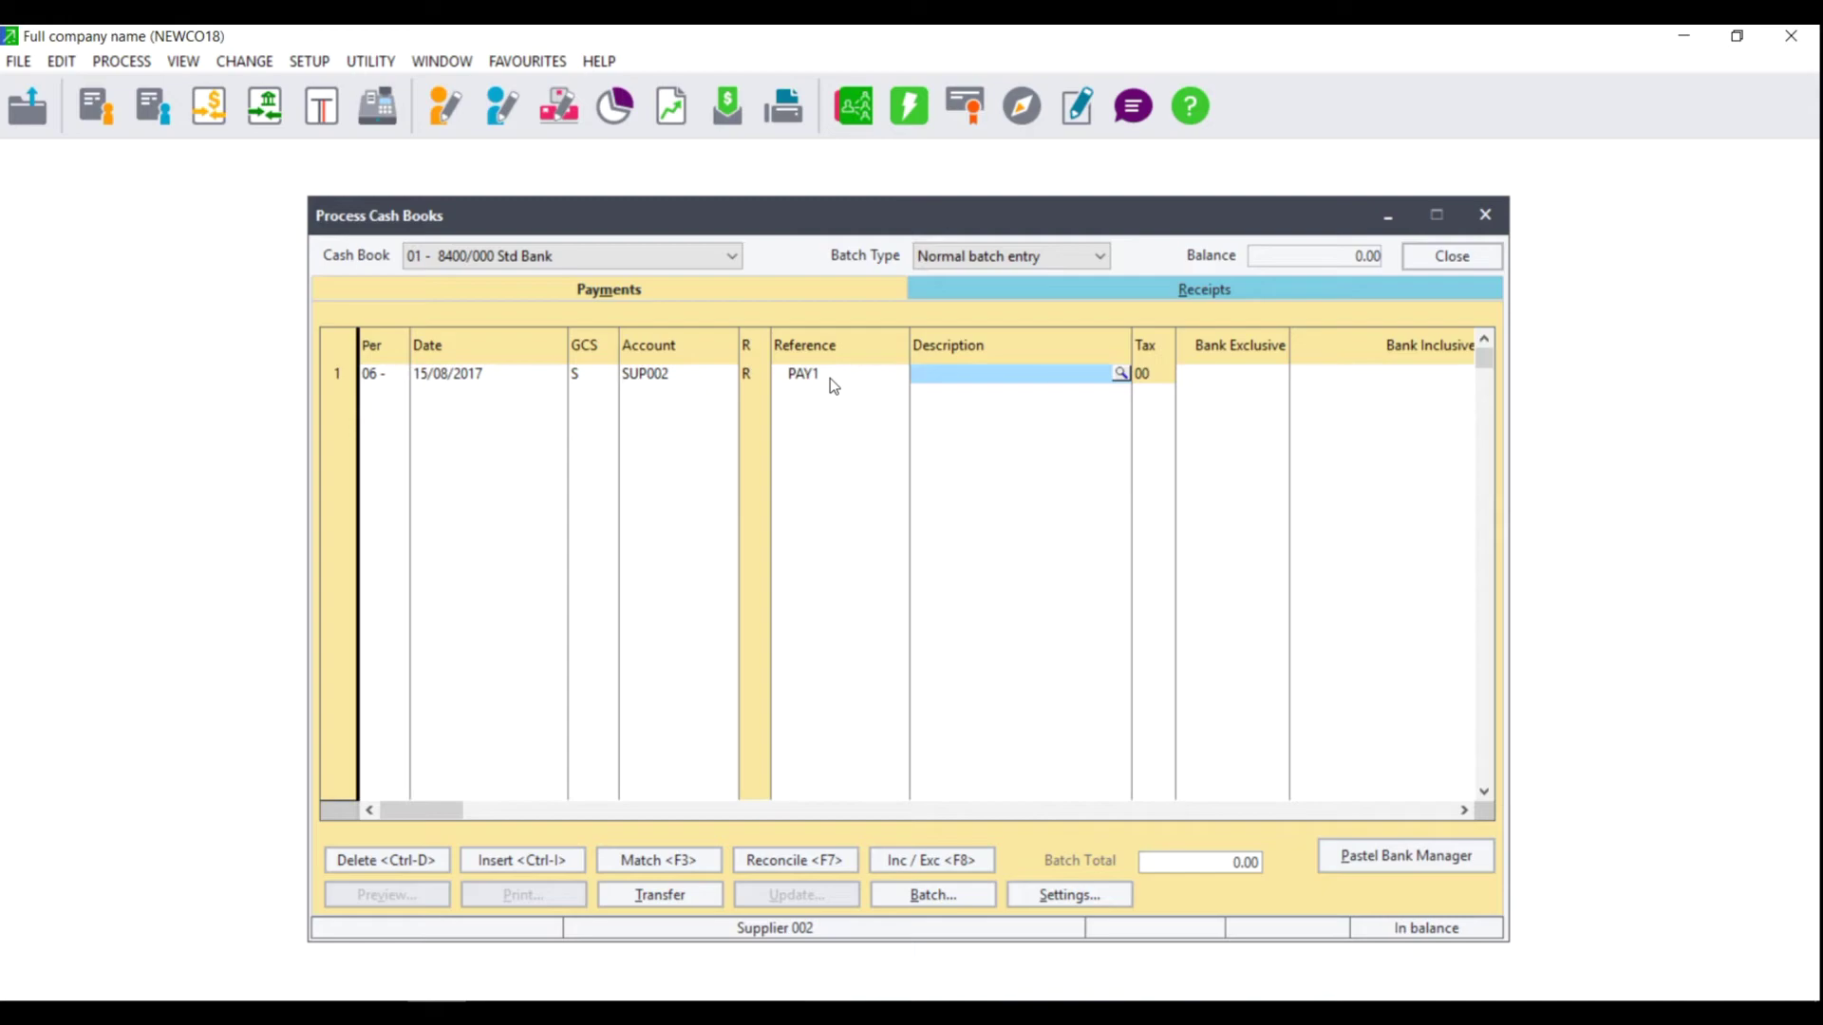
- Examine the list of abbreviations for batch entry descriptions, including its first blank line, without selecting one
left_click(1120, 374)
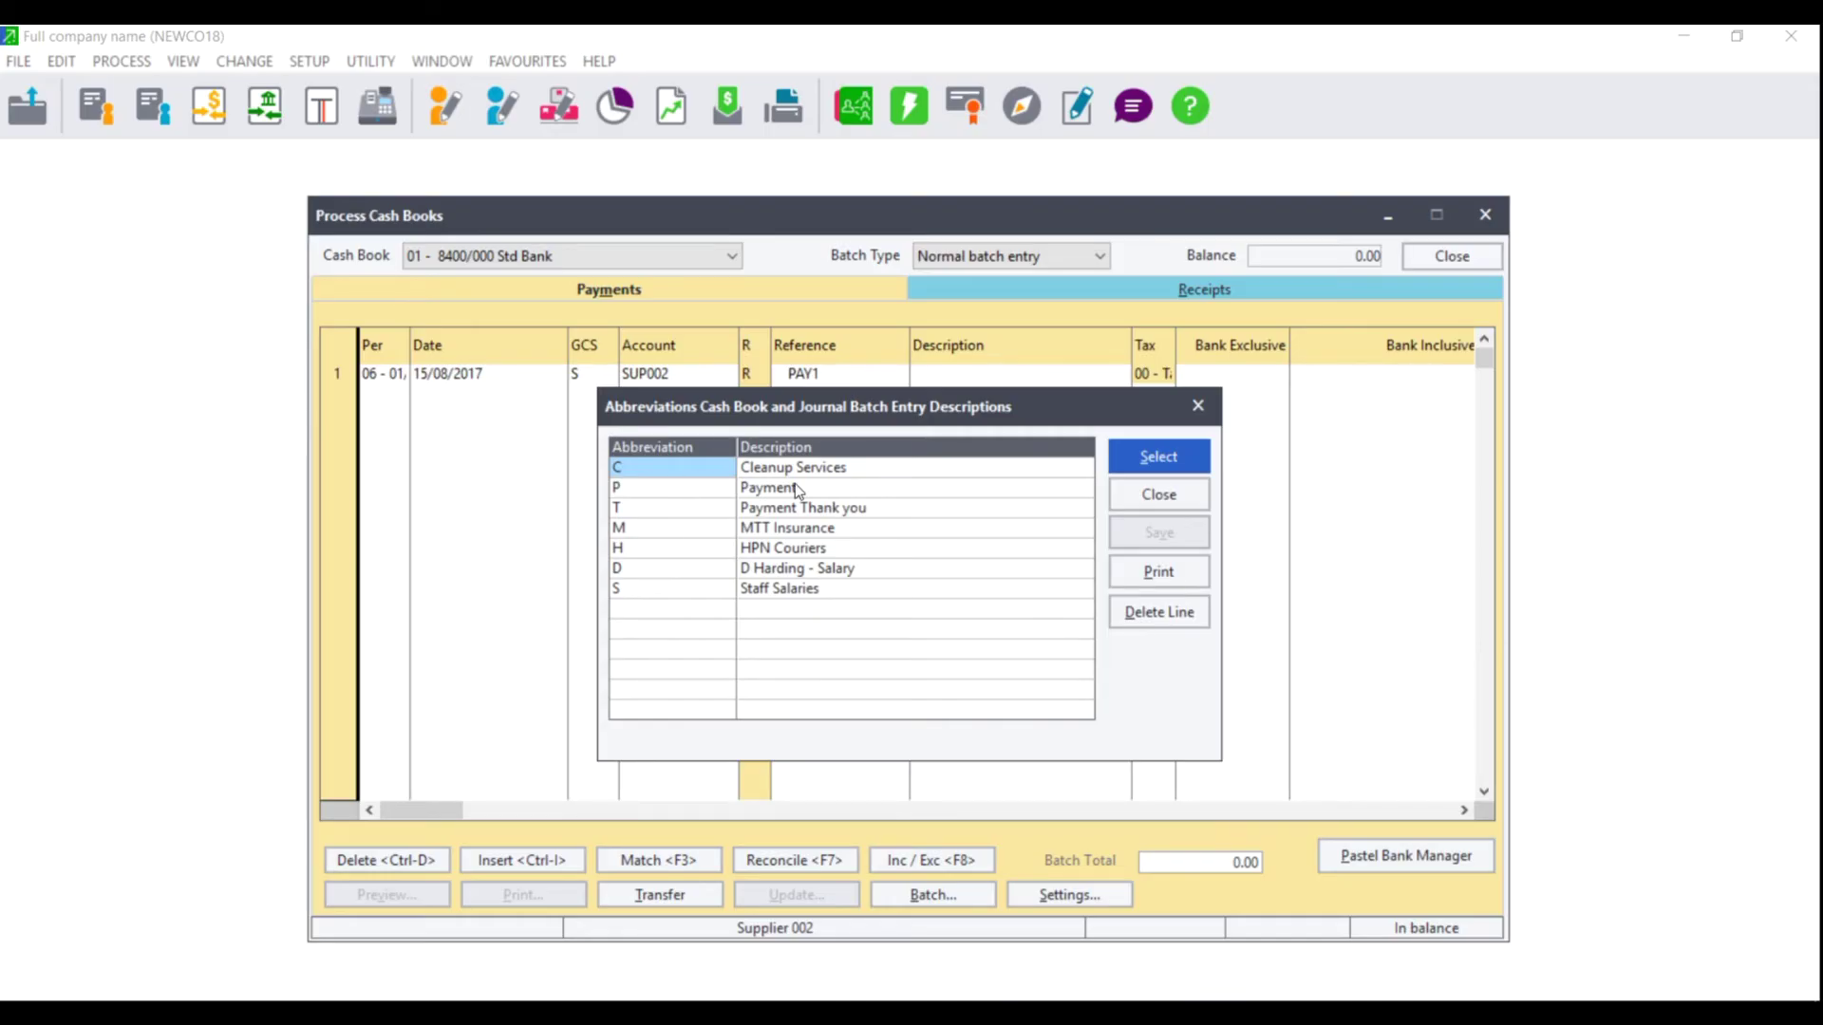
left_click(657, 612)
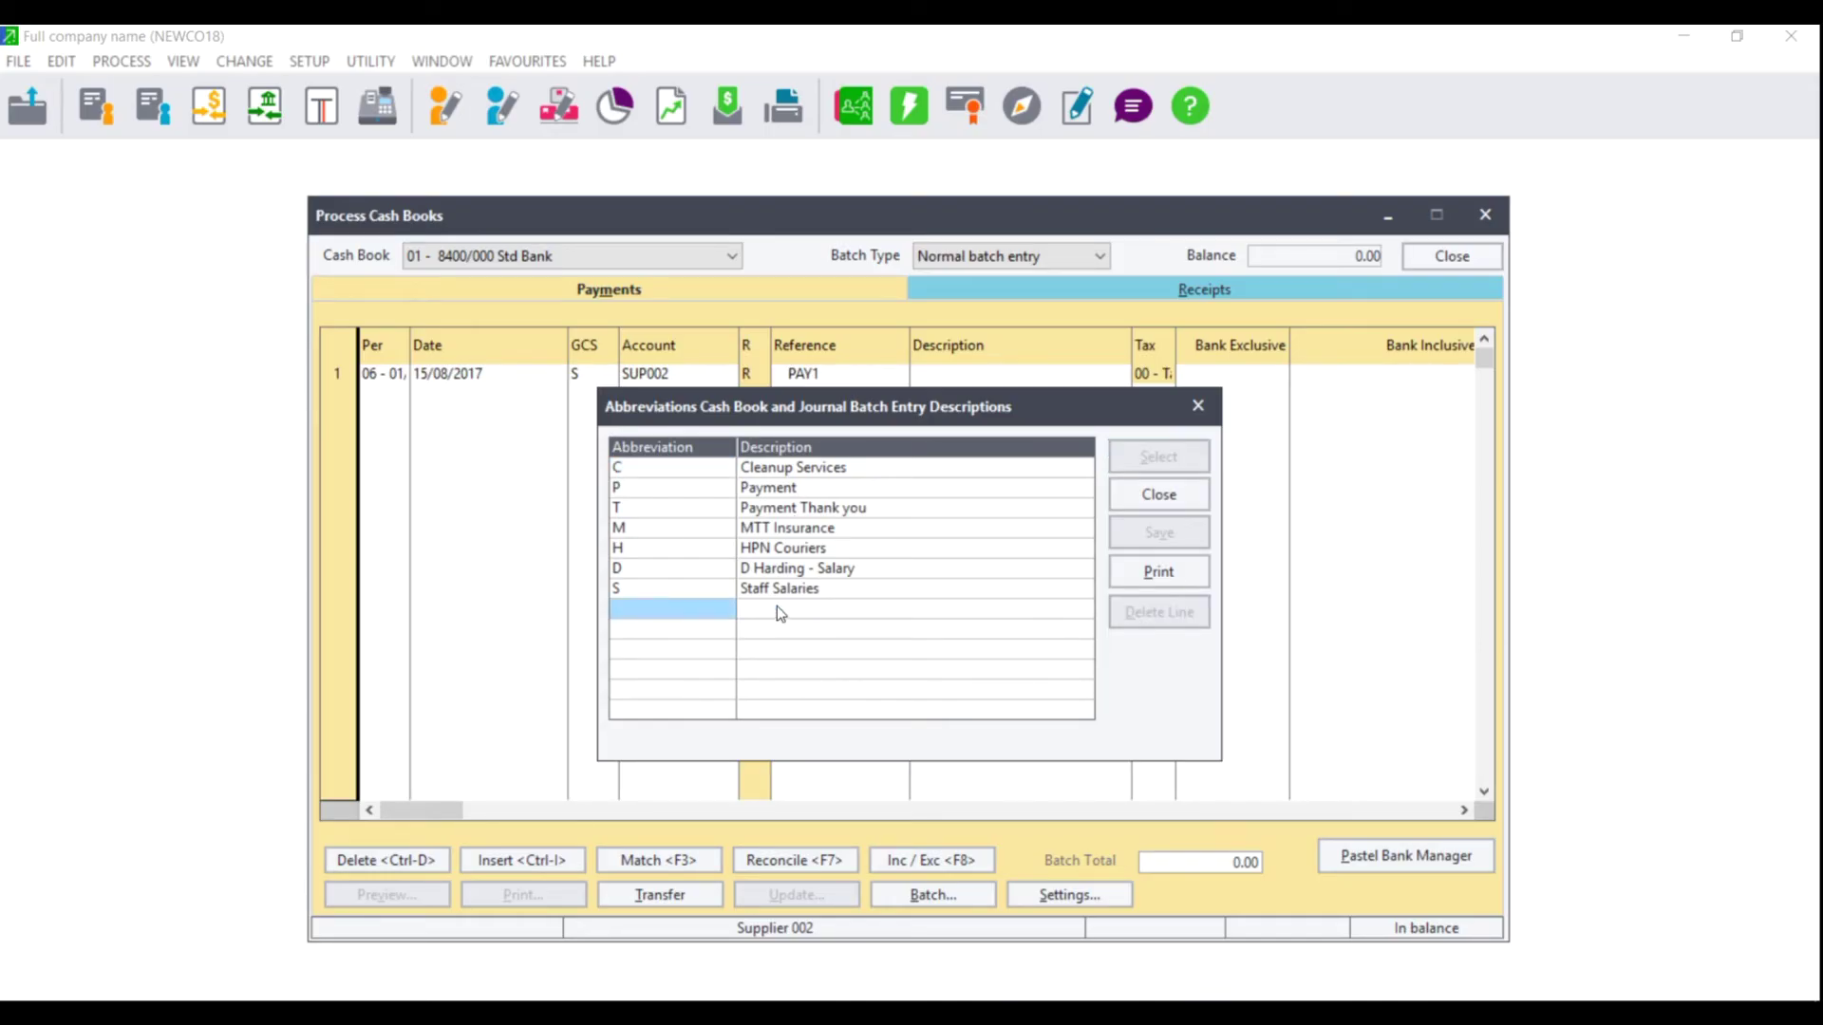
left_click(777, 609)
left_click(1058, 594)
left_click(1174, 497)
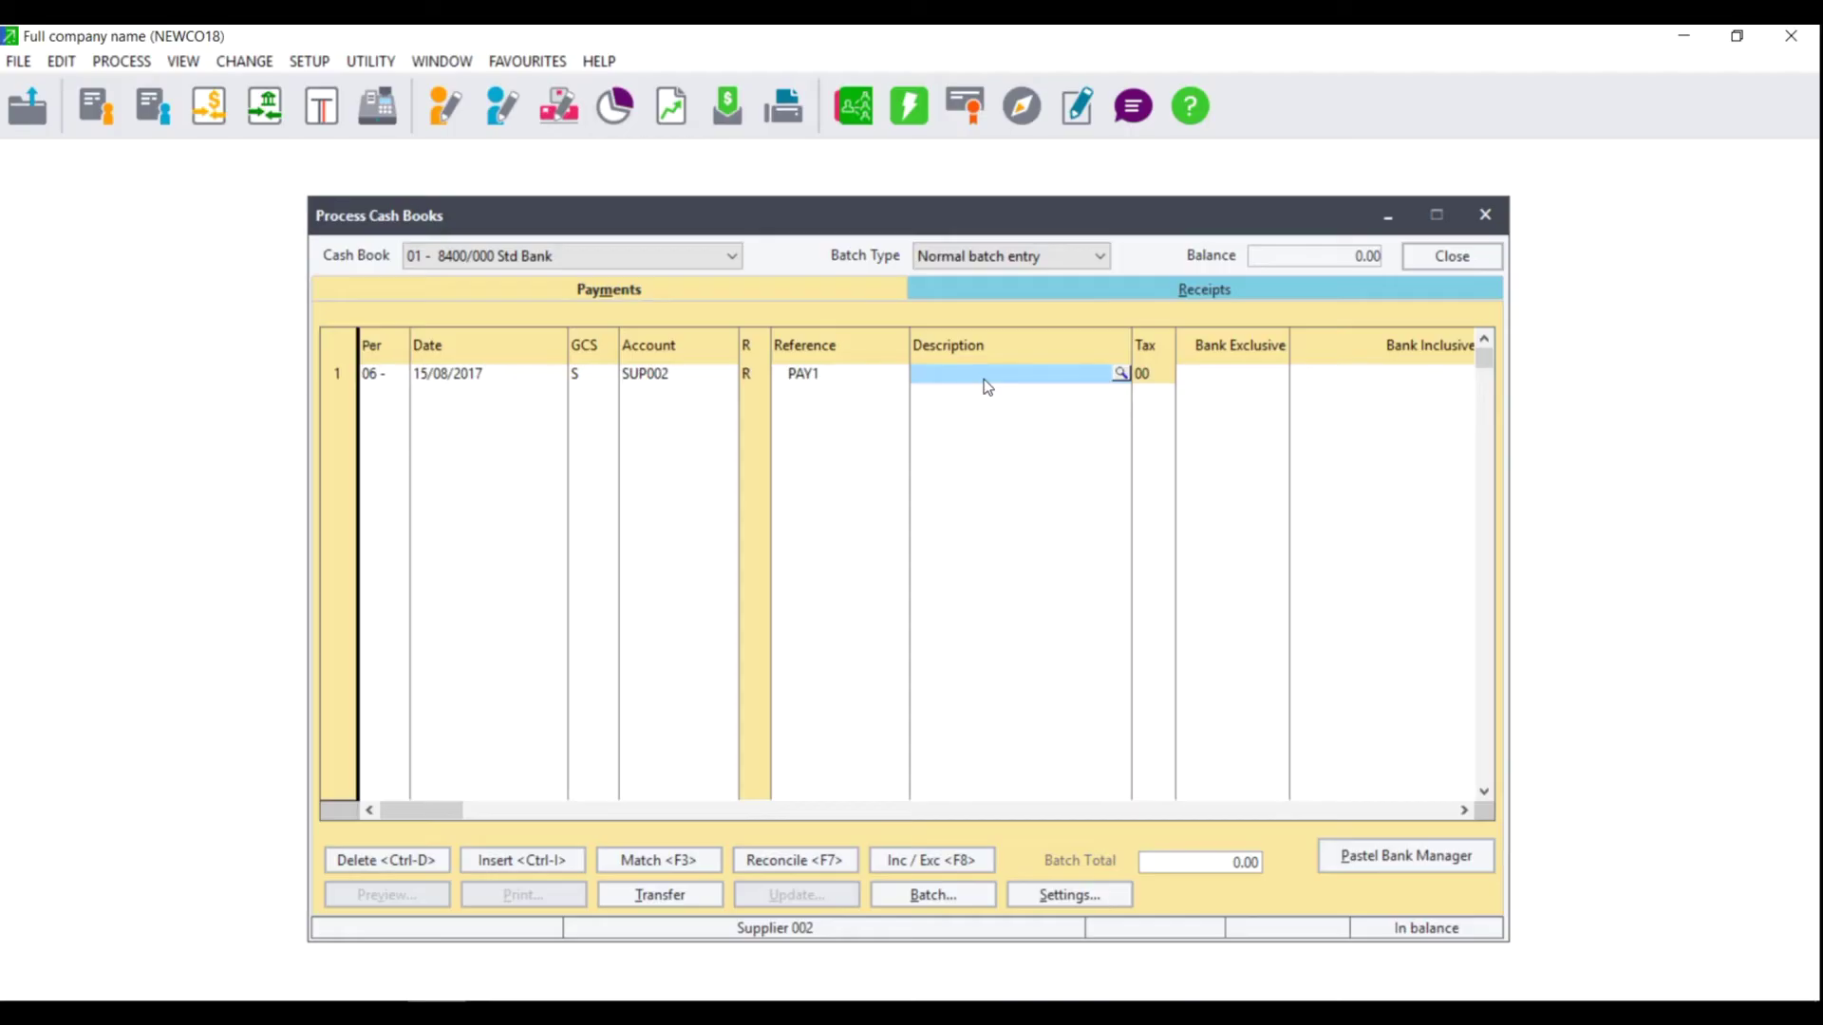
- Describe the PAY1 line with the abbreviation P for Payment and enter a bank inclusive amount of 2,000
type("P")
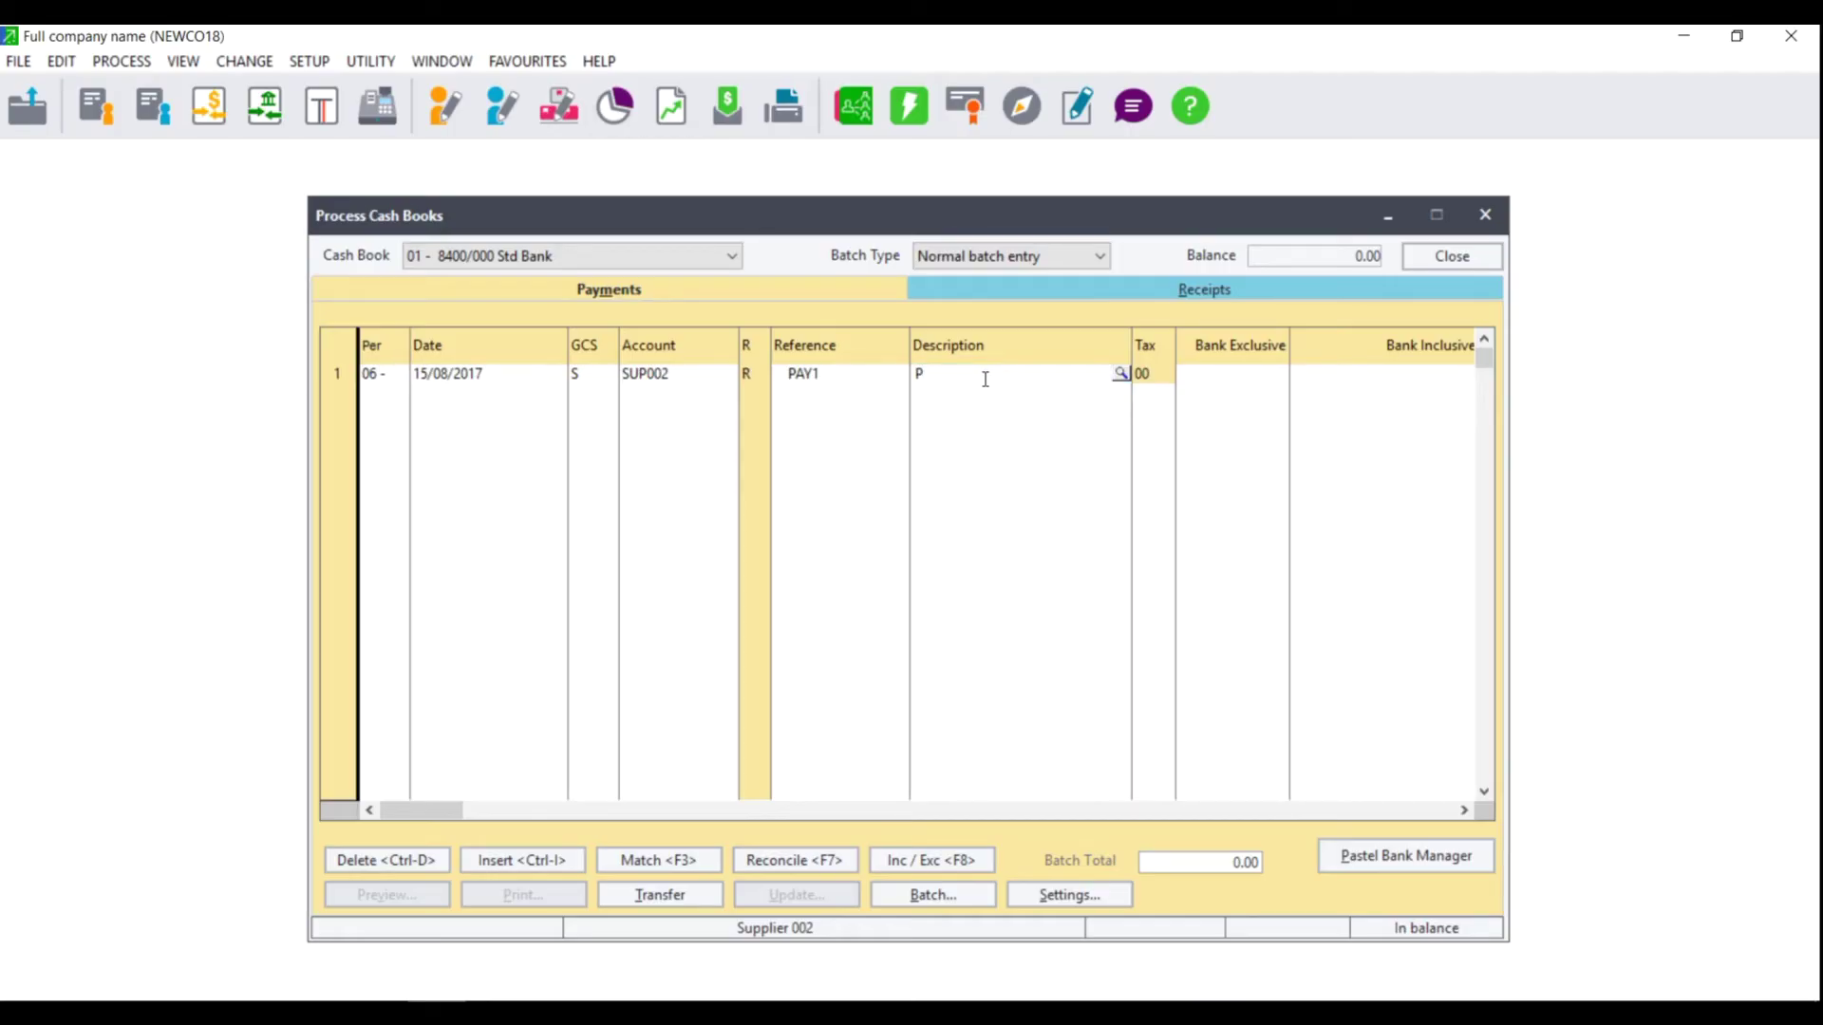
key("Tab")
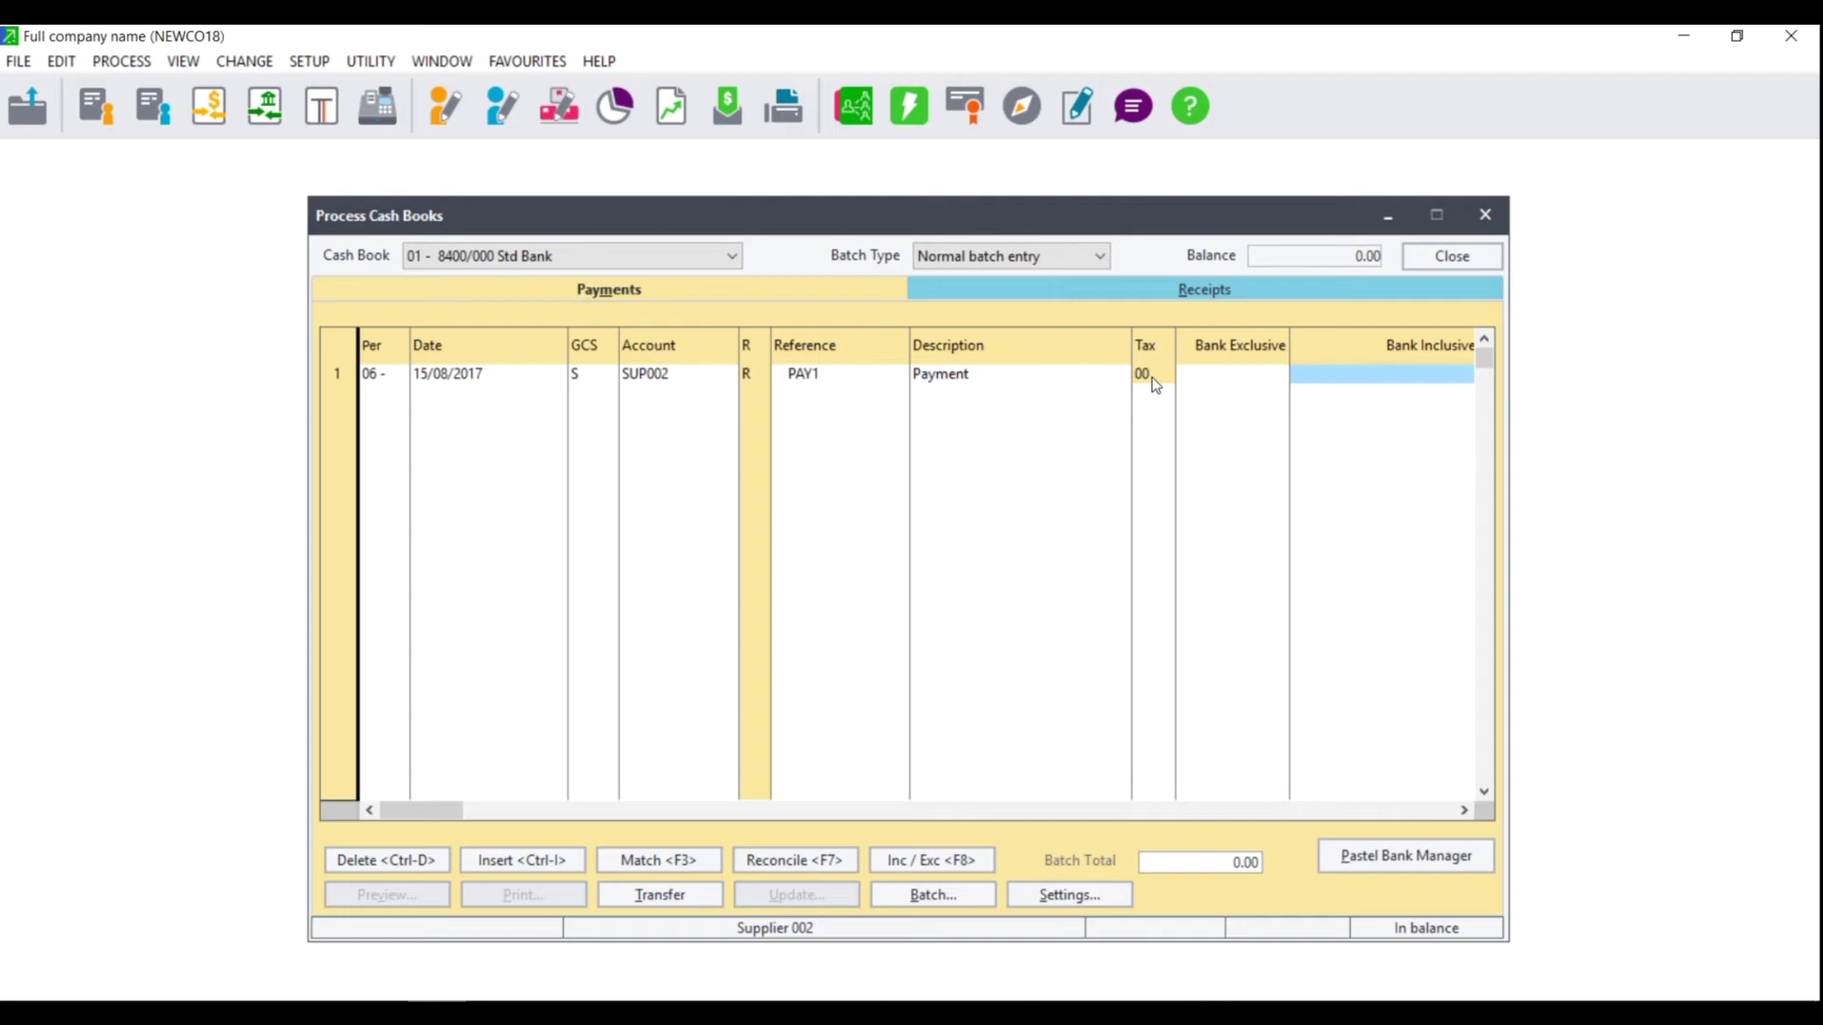
type("2,00")
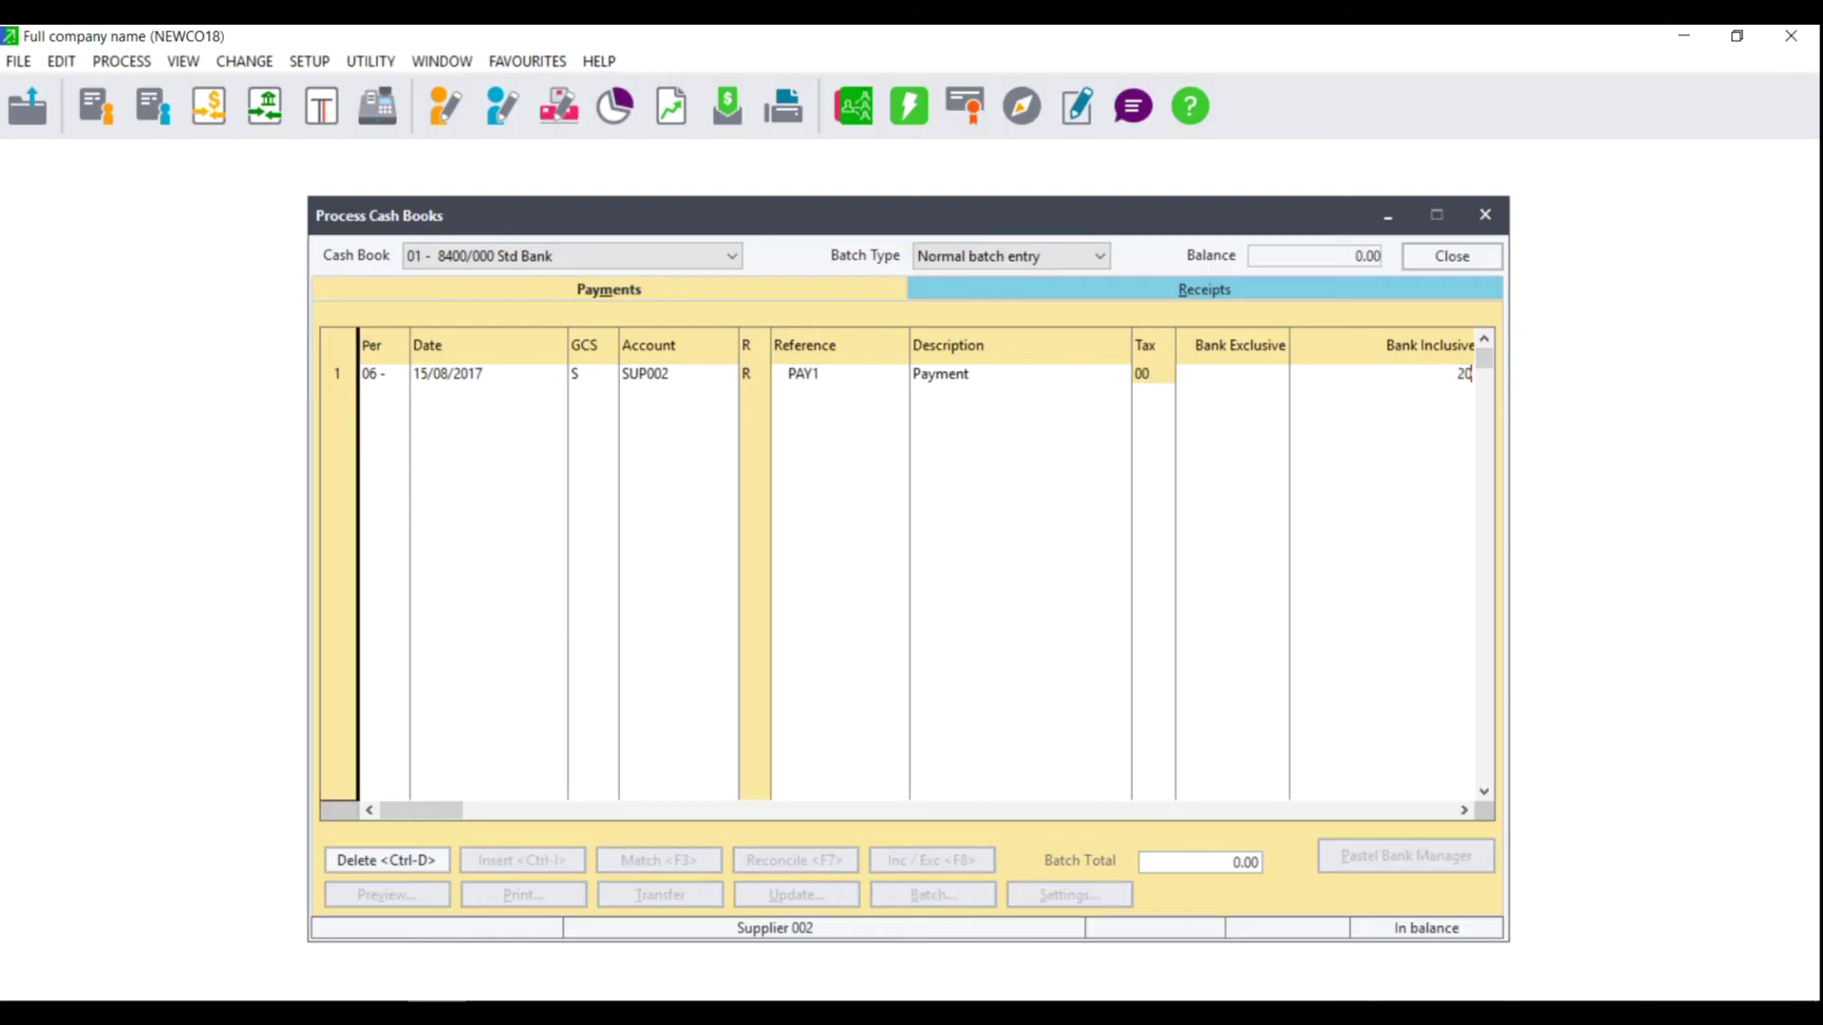
type("0")
- Complete the PAY1 line without discount or project and match its 2,000.00 to supplier invoice IN100076
key("Return")
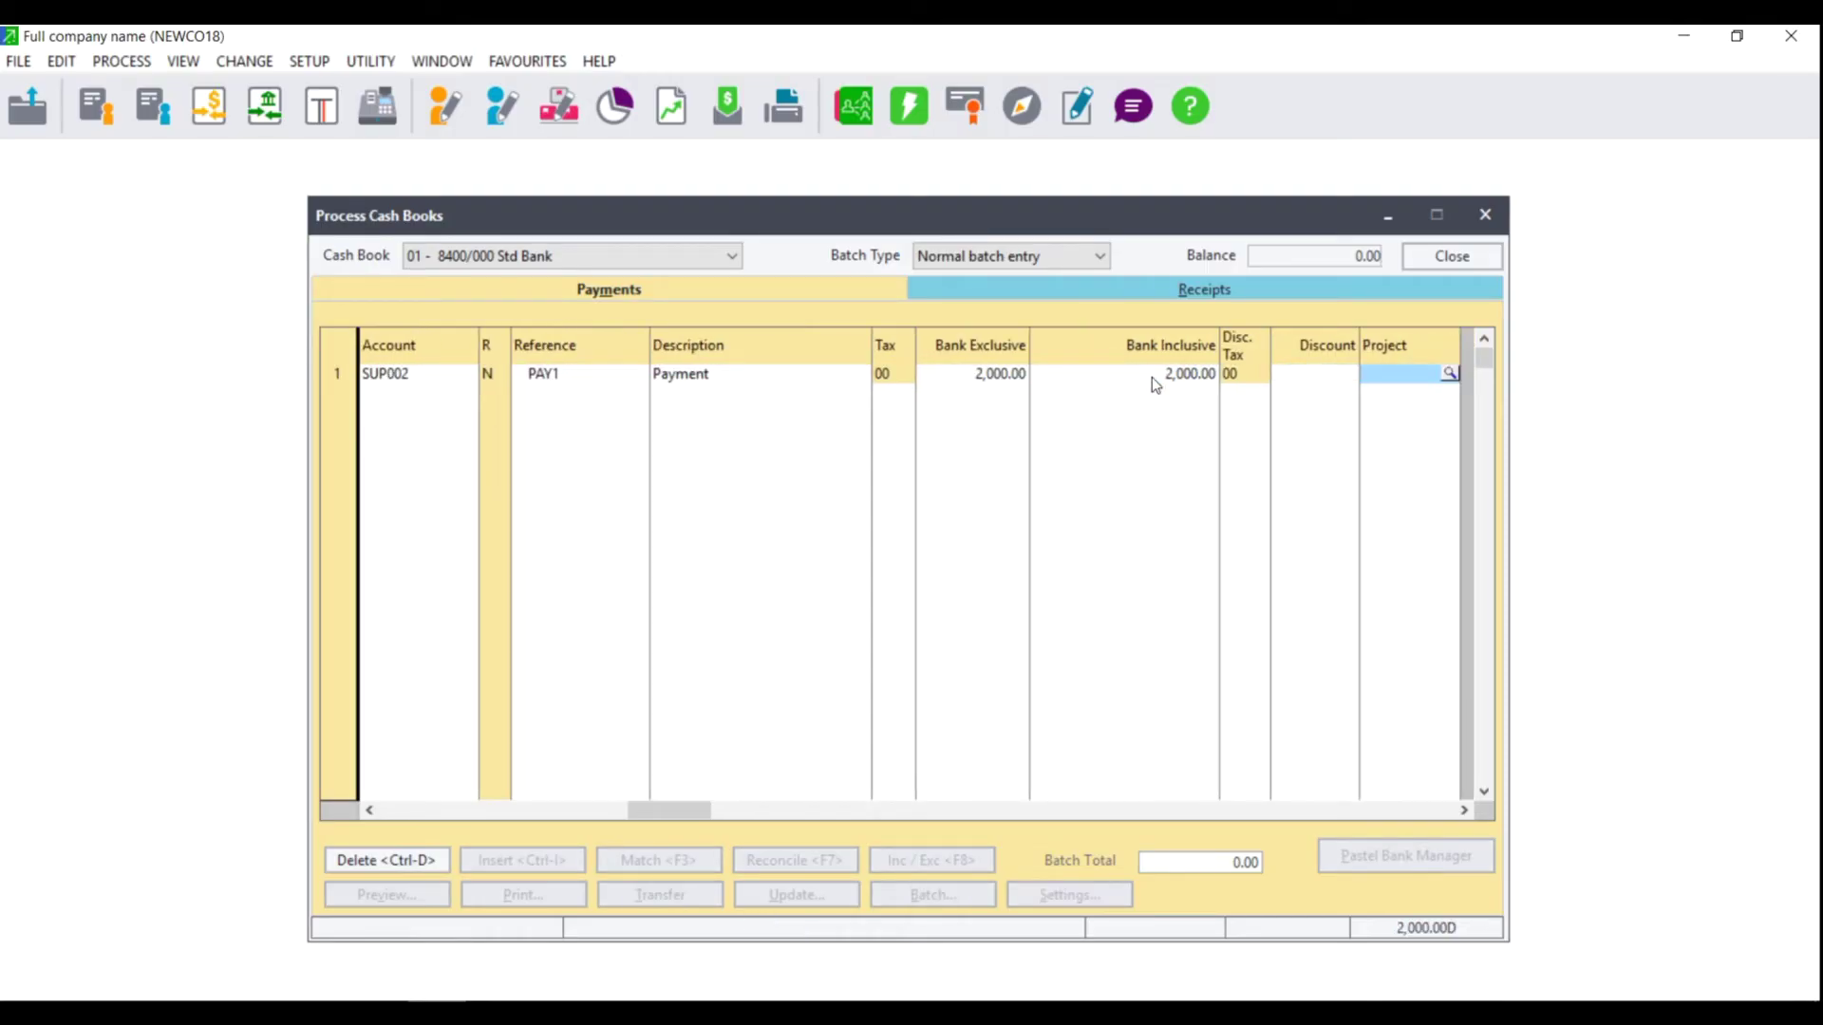
key("Return")
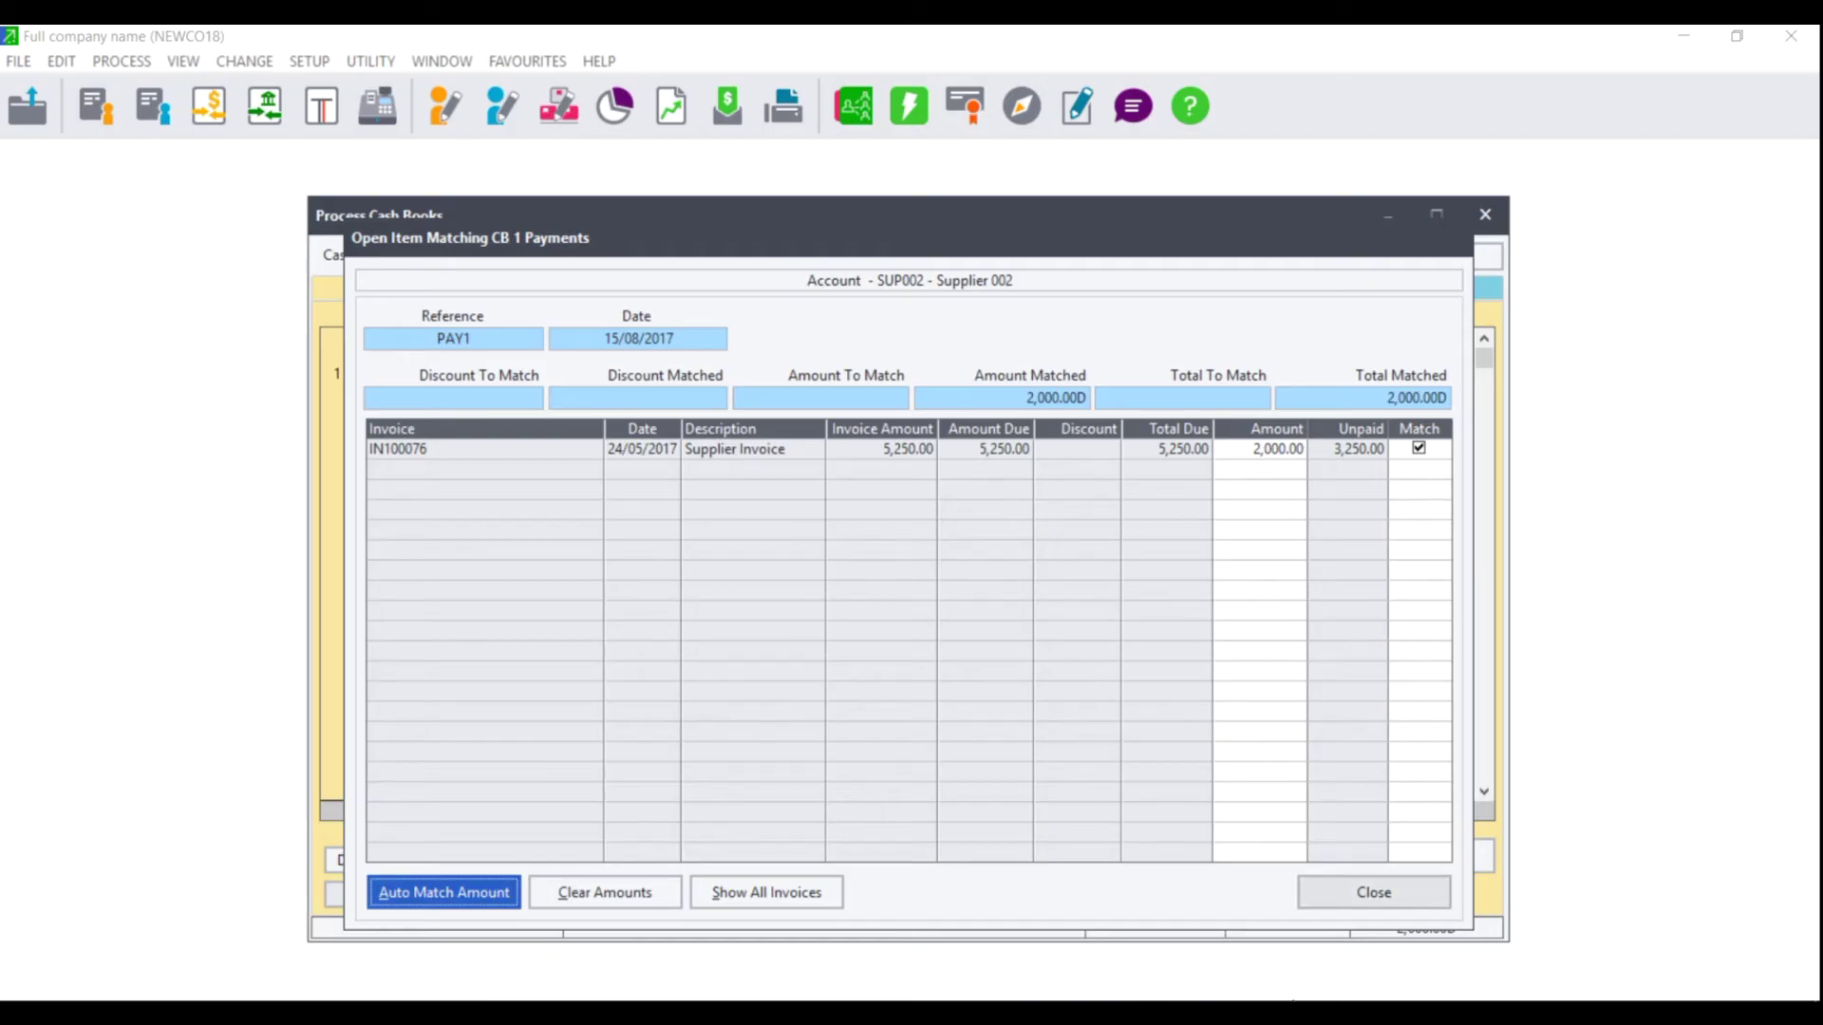
left_click(1339, 887)
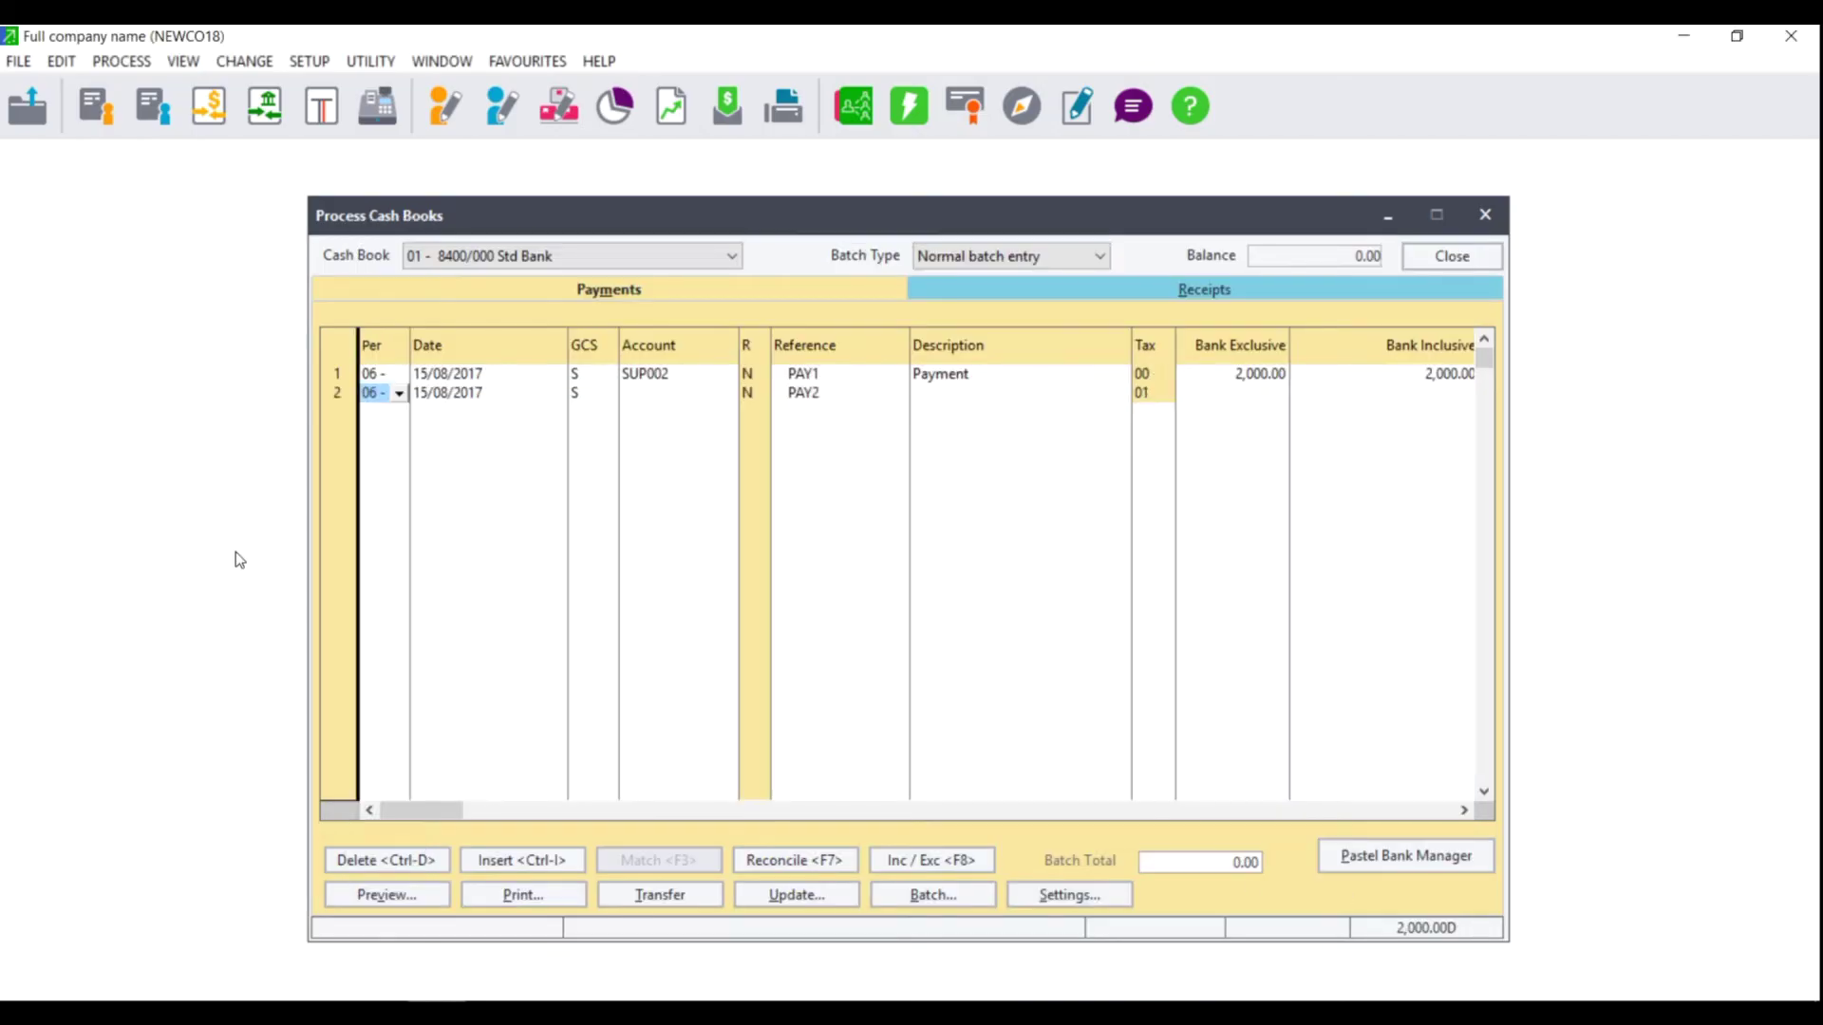
- Date the second payment line 29/08/2017 and make it a general ledger (G) entry
left_click(500, 394)
left_click(558, 394)
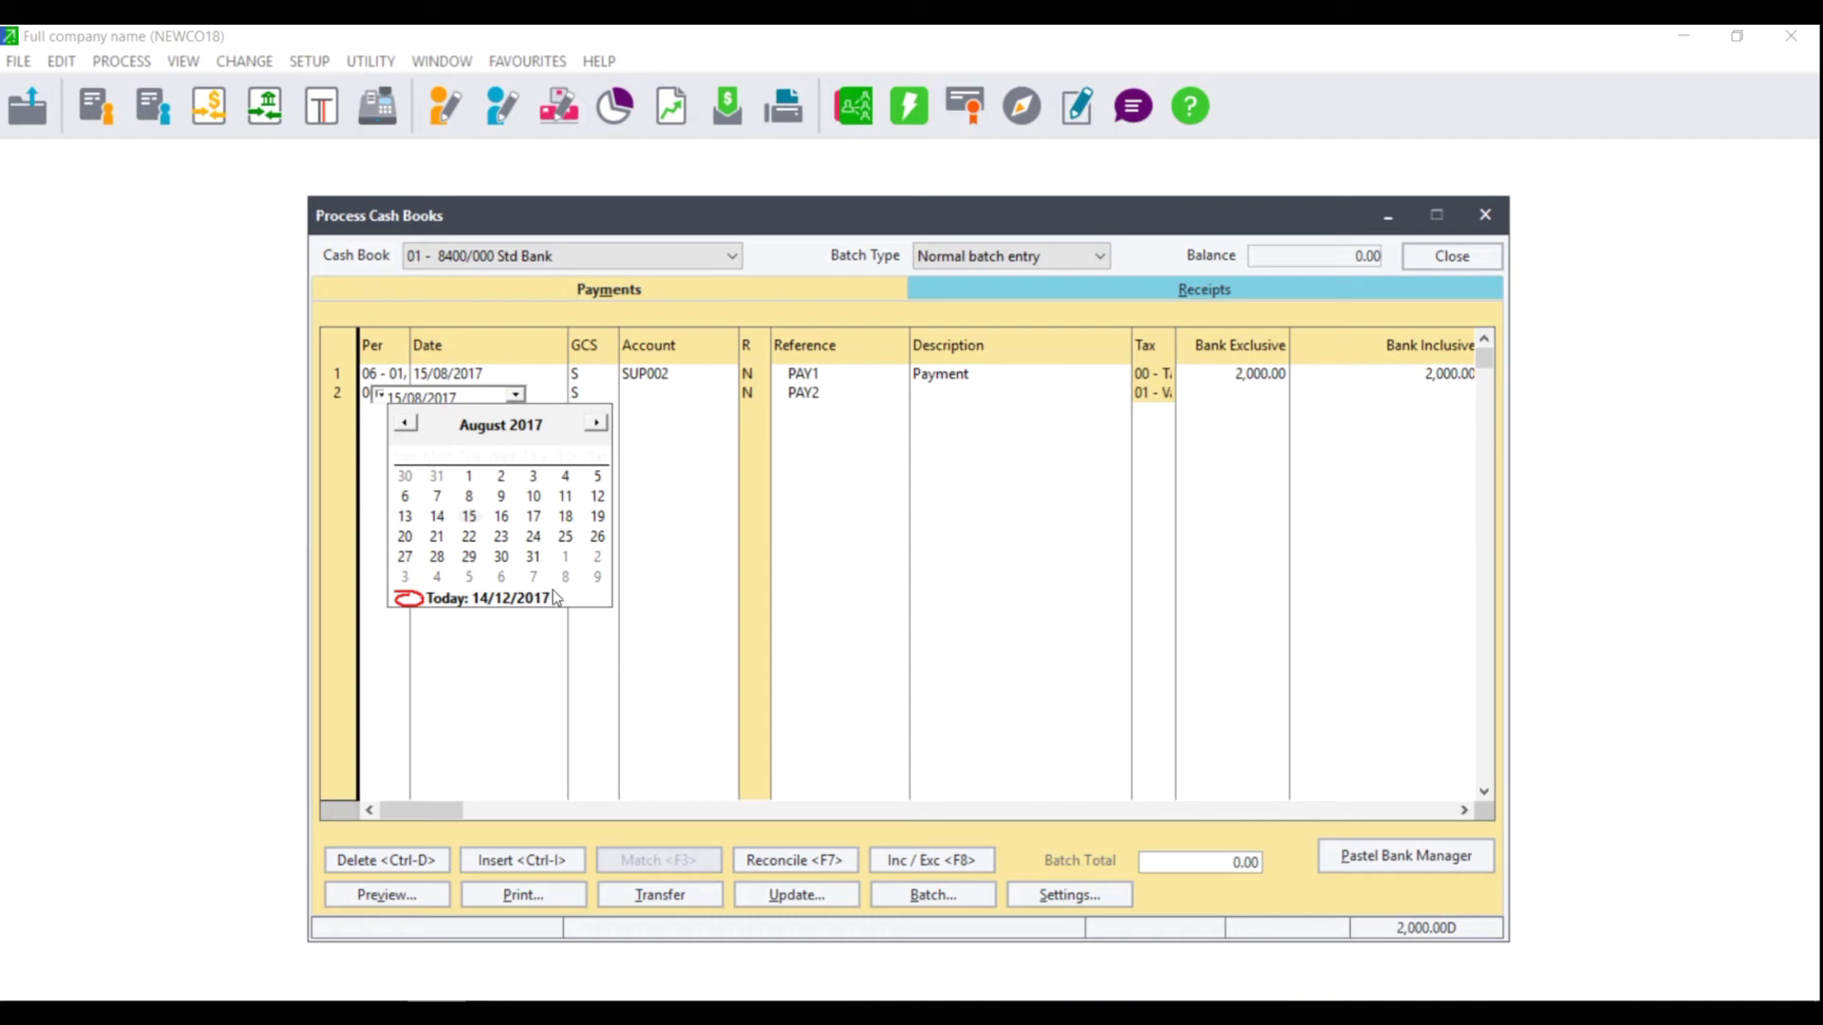
left_click(475, 558)
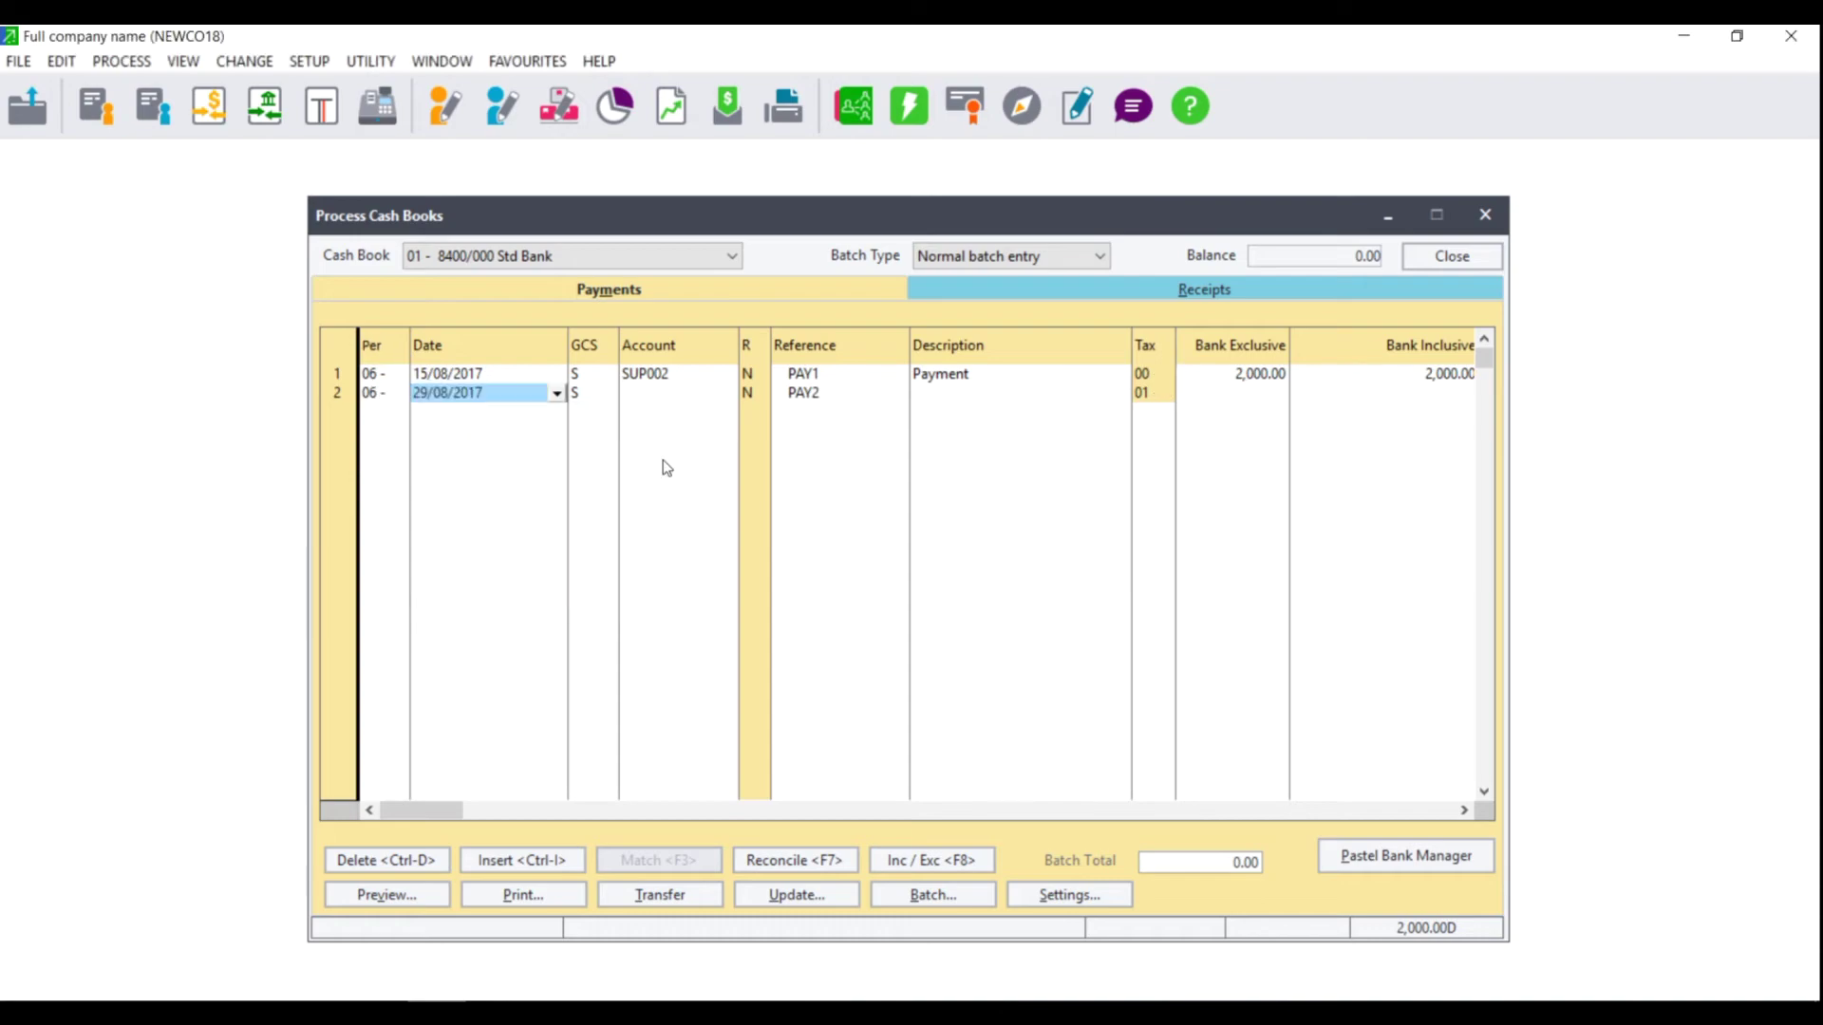
left_click(594, 399)
left_click(594, 399)
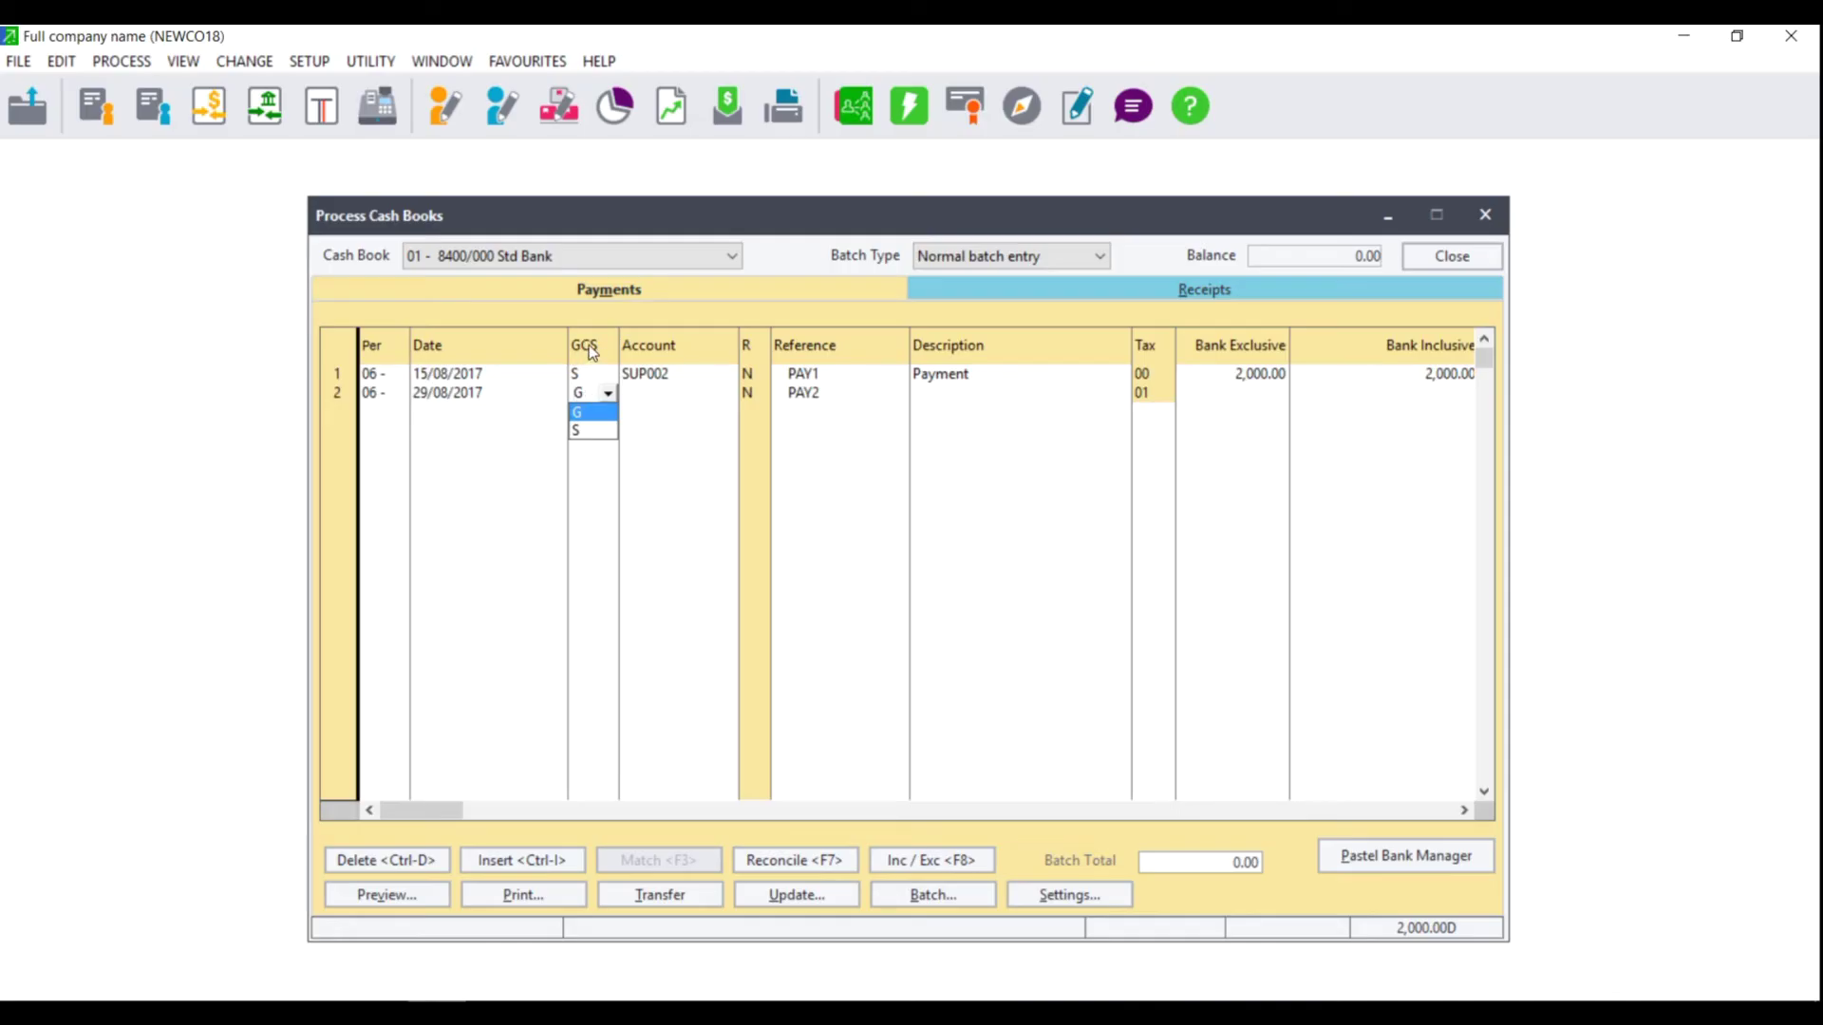
key("Return")
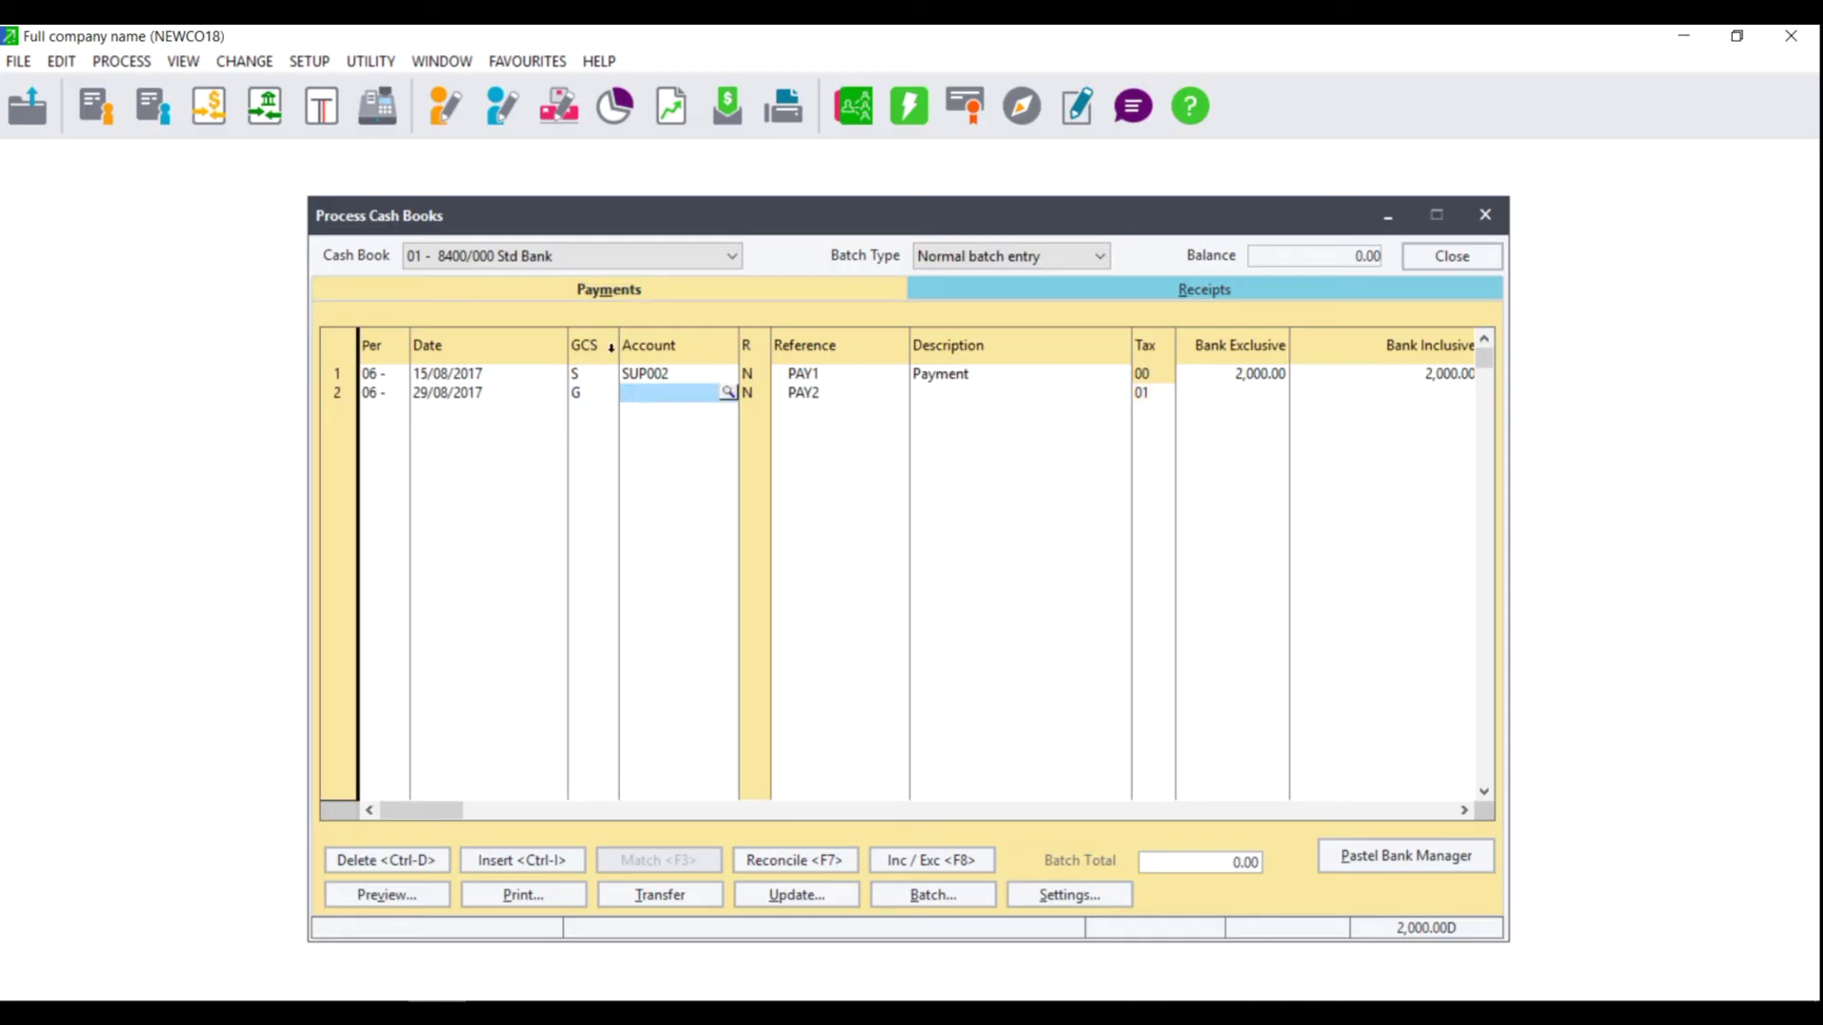
- Assign general ledger account 3000/000 Accounting Fees to the second payment line and go to its tax type
left_click(727, 393)
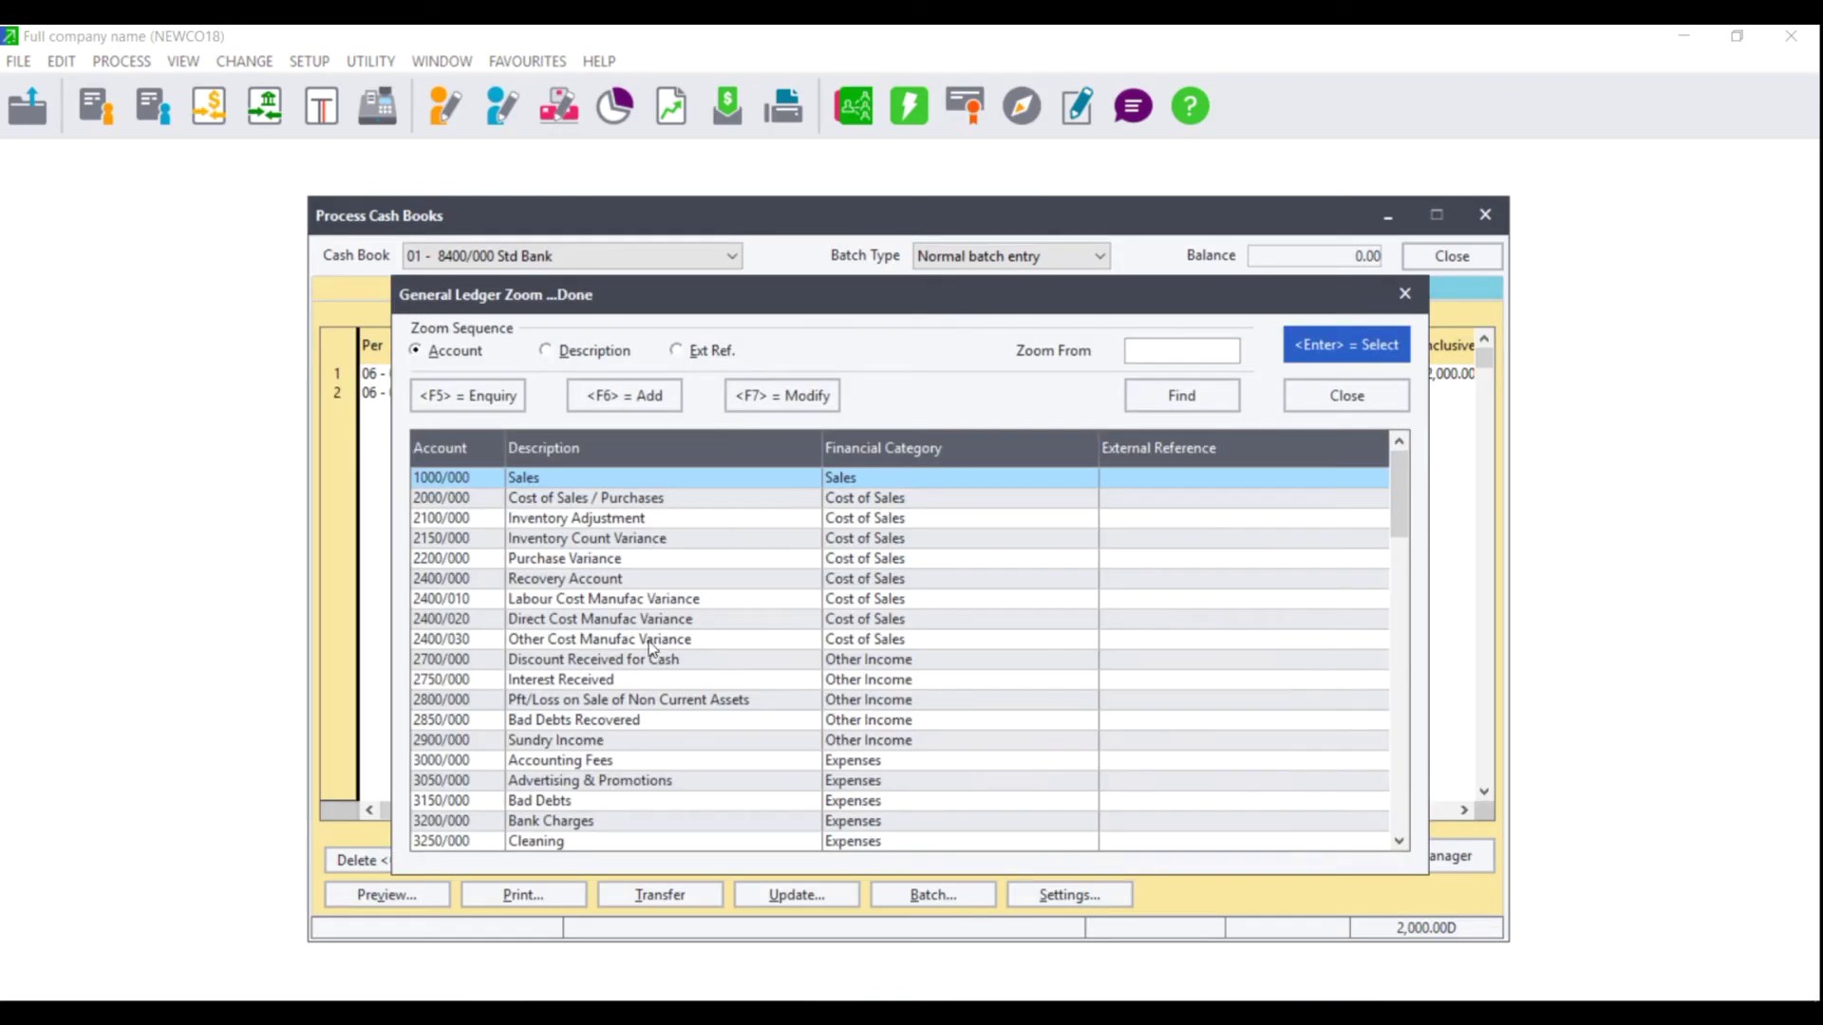
double_click(543, 767)
left_click(1152, 393)
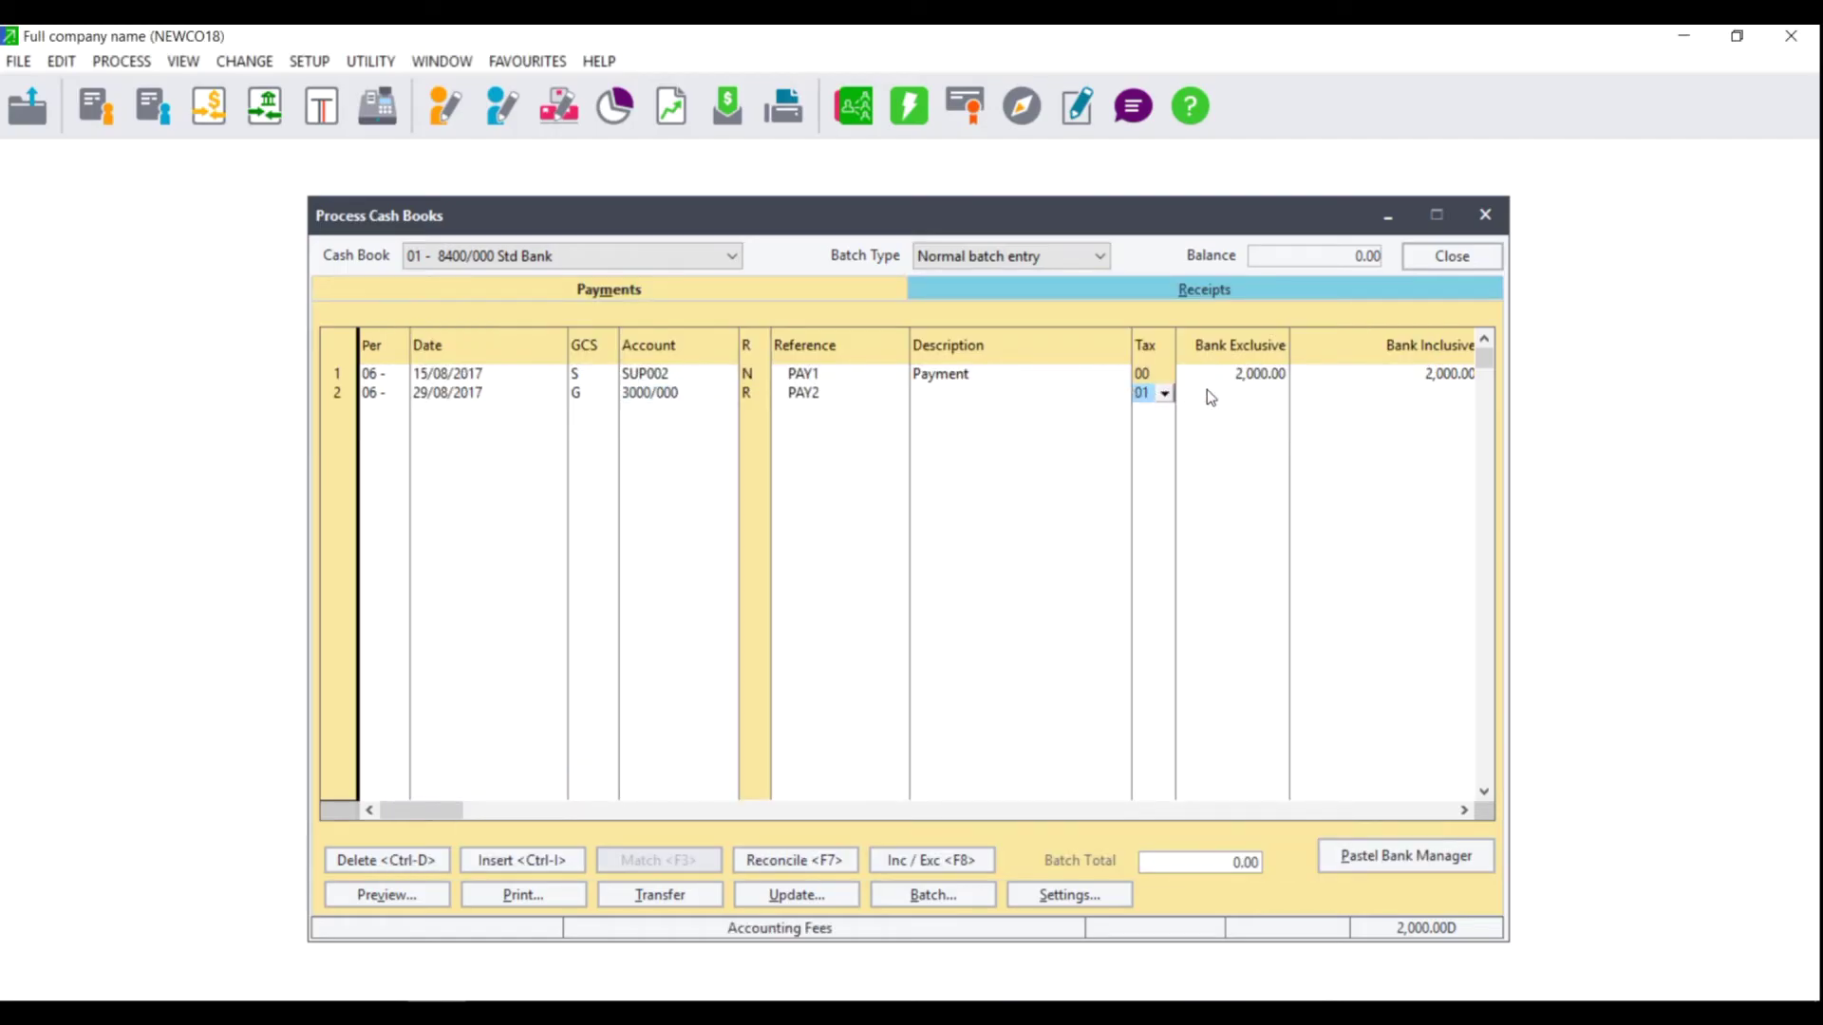
- Keep tax type 01 on the PAY2 line, enter a bank inclusive amount of 1,500, and complete the line without a project
key("Tab")
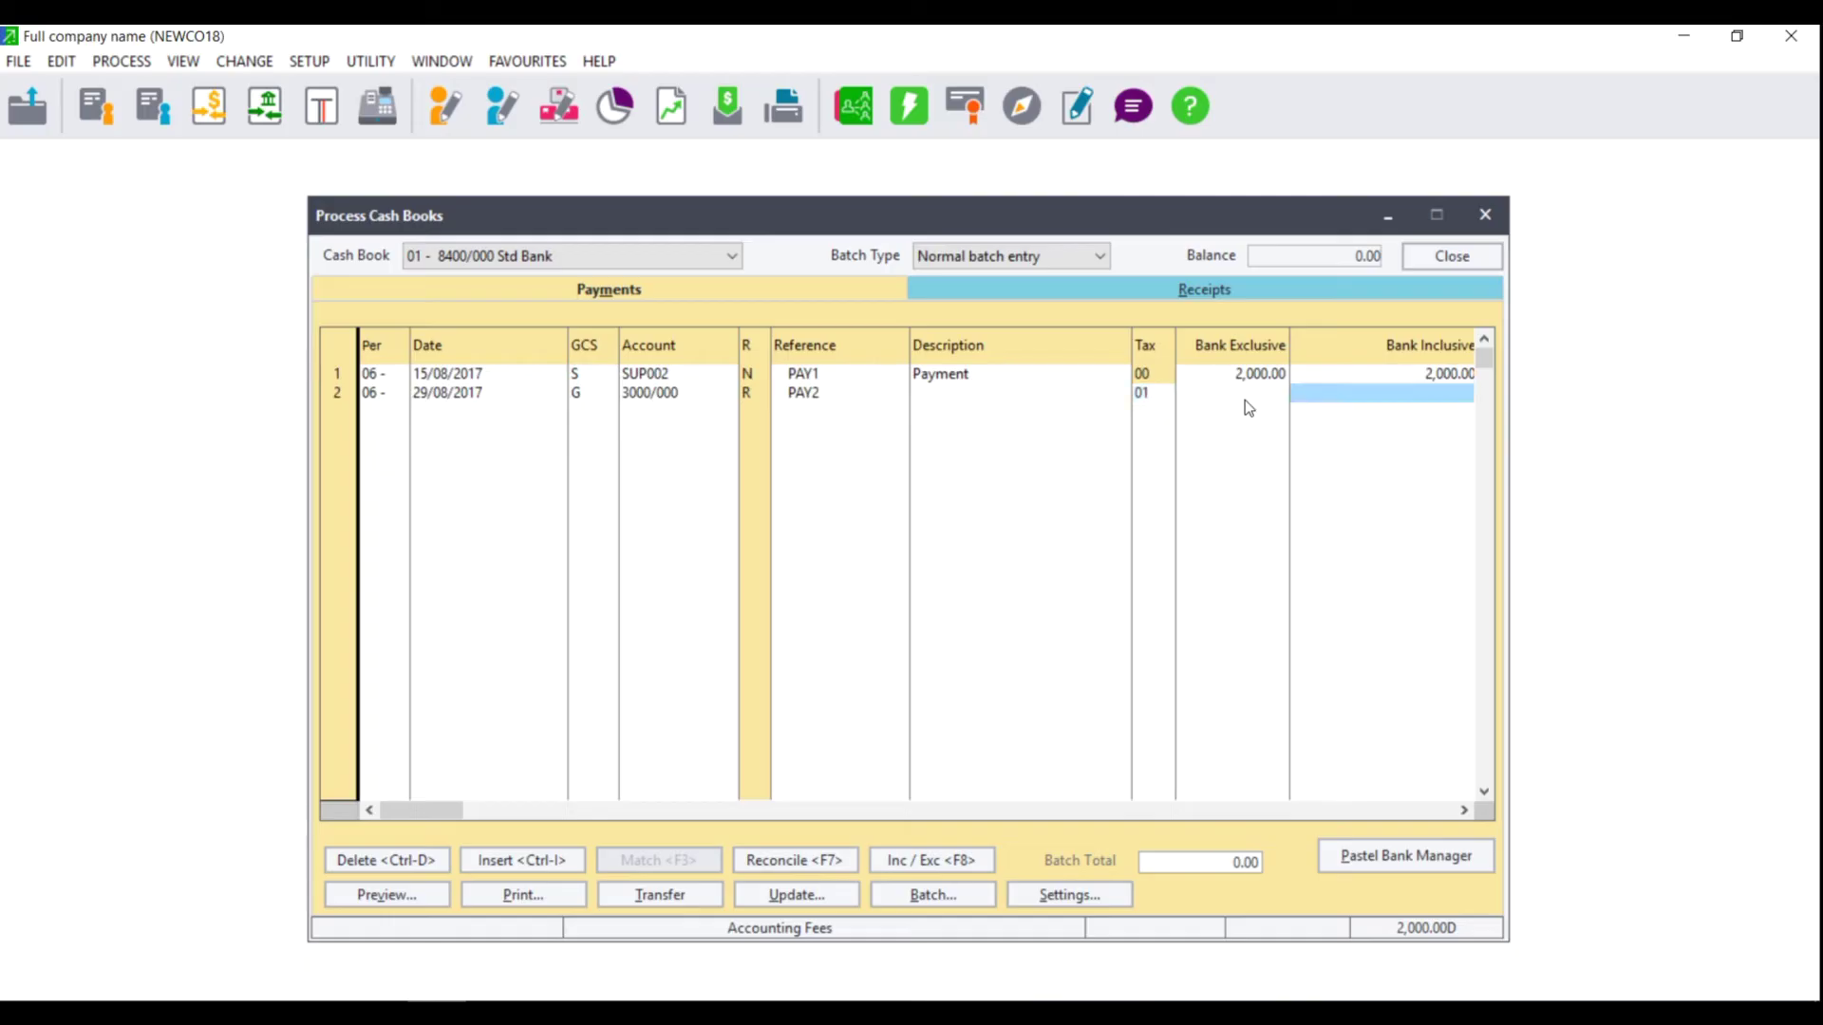
type("1500")
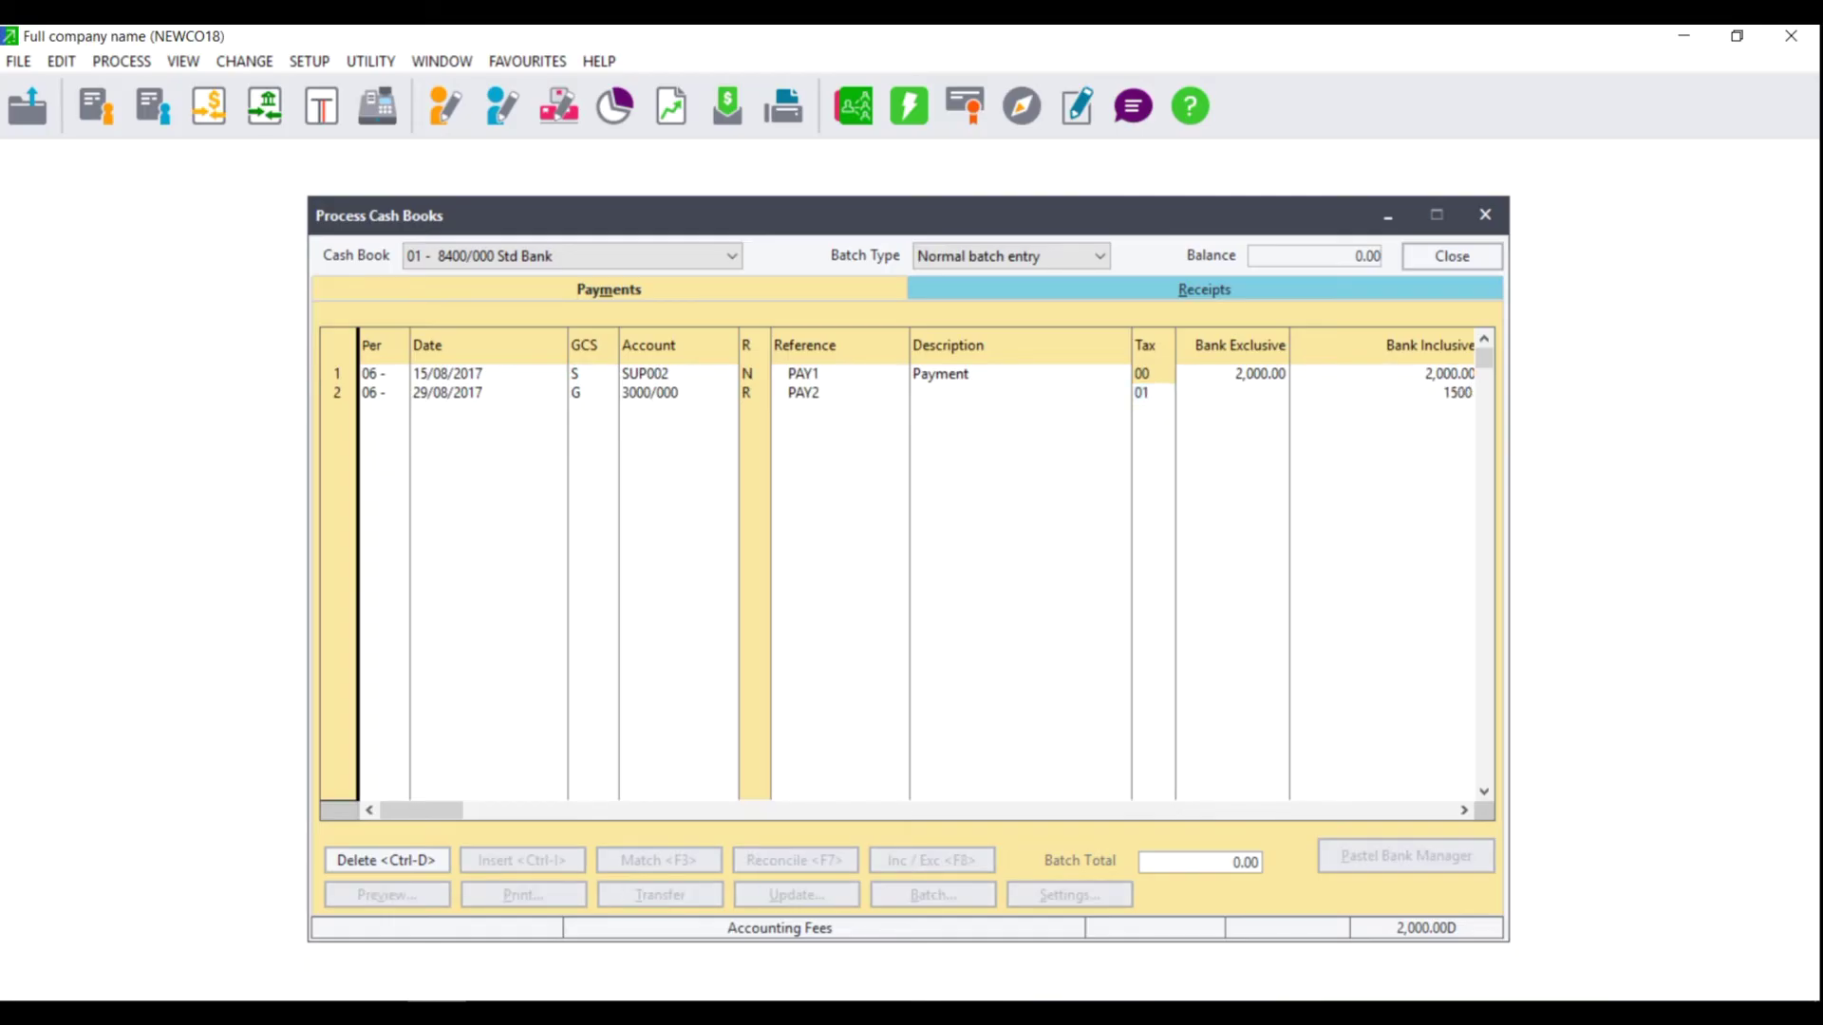
key("Tab")
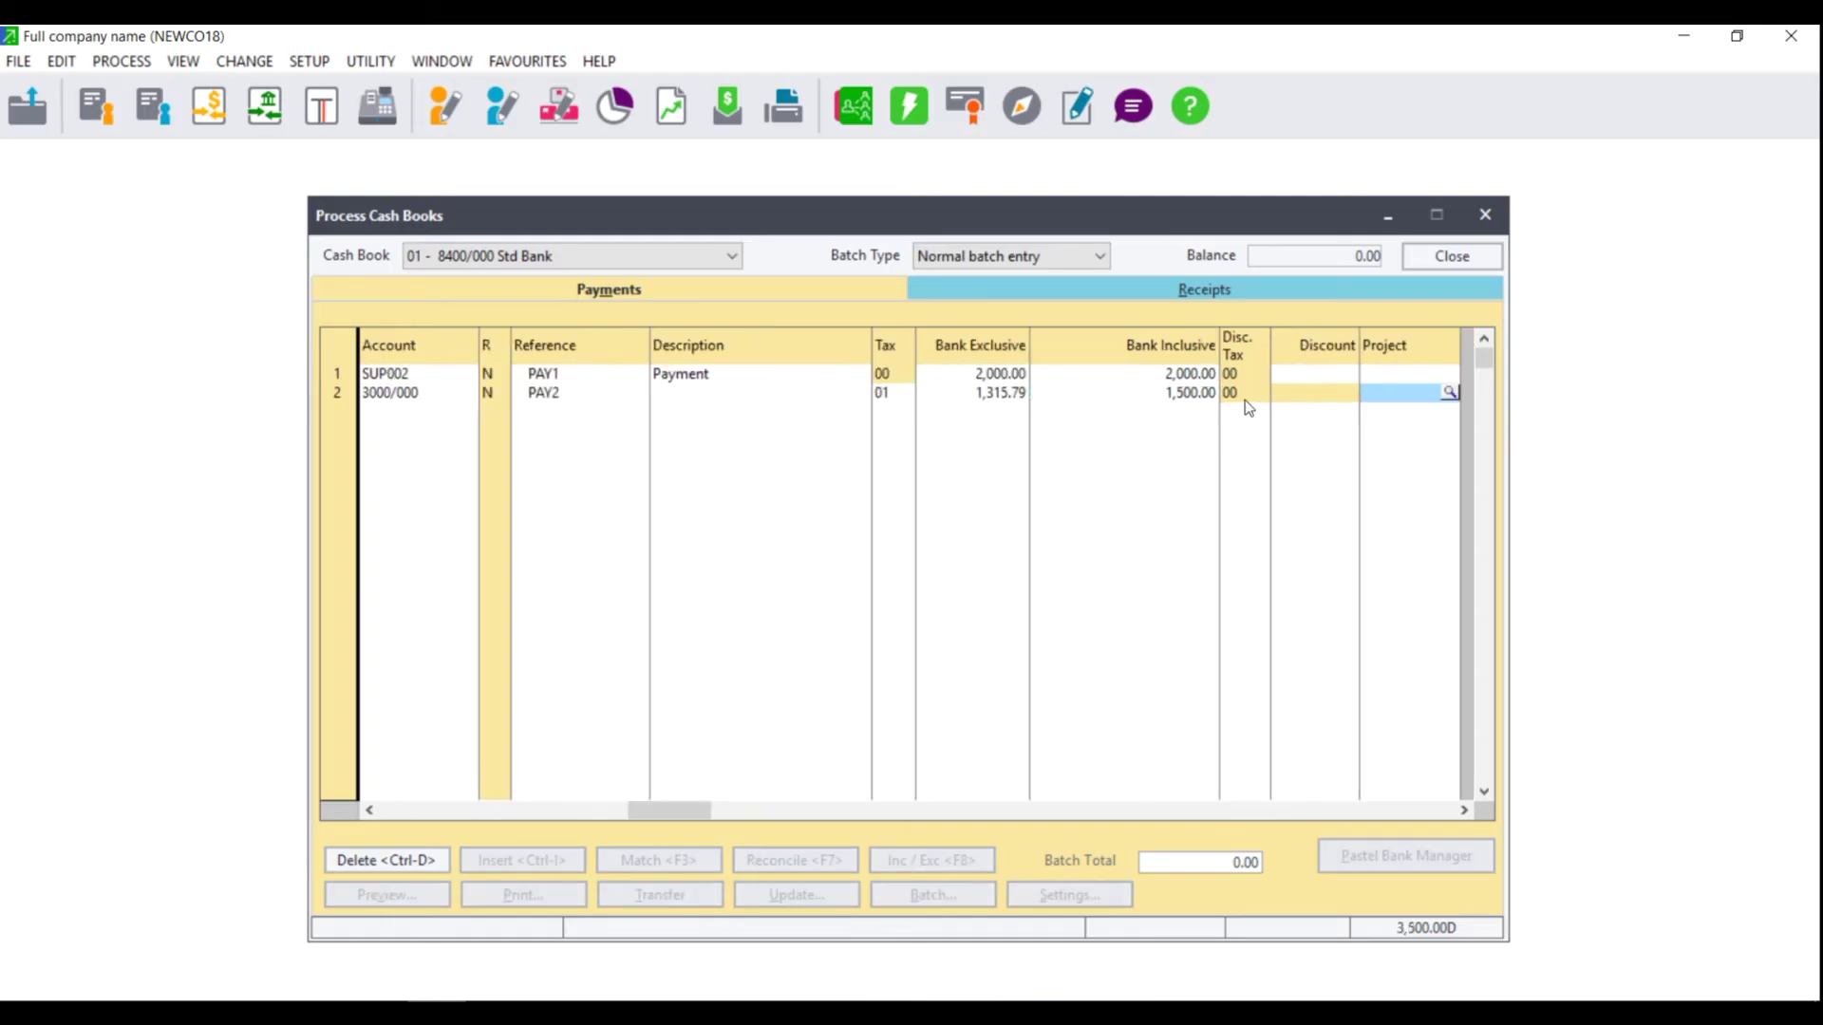
key("Tab")
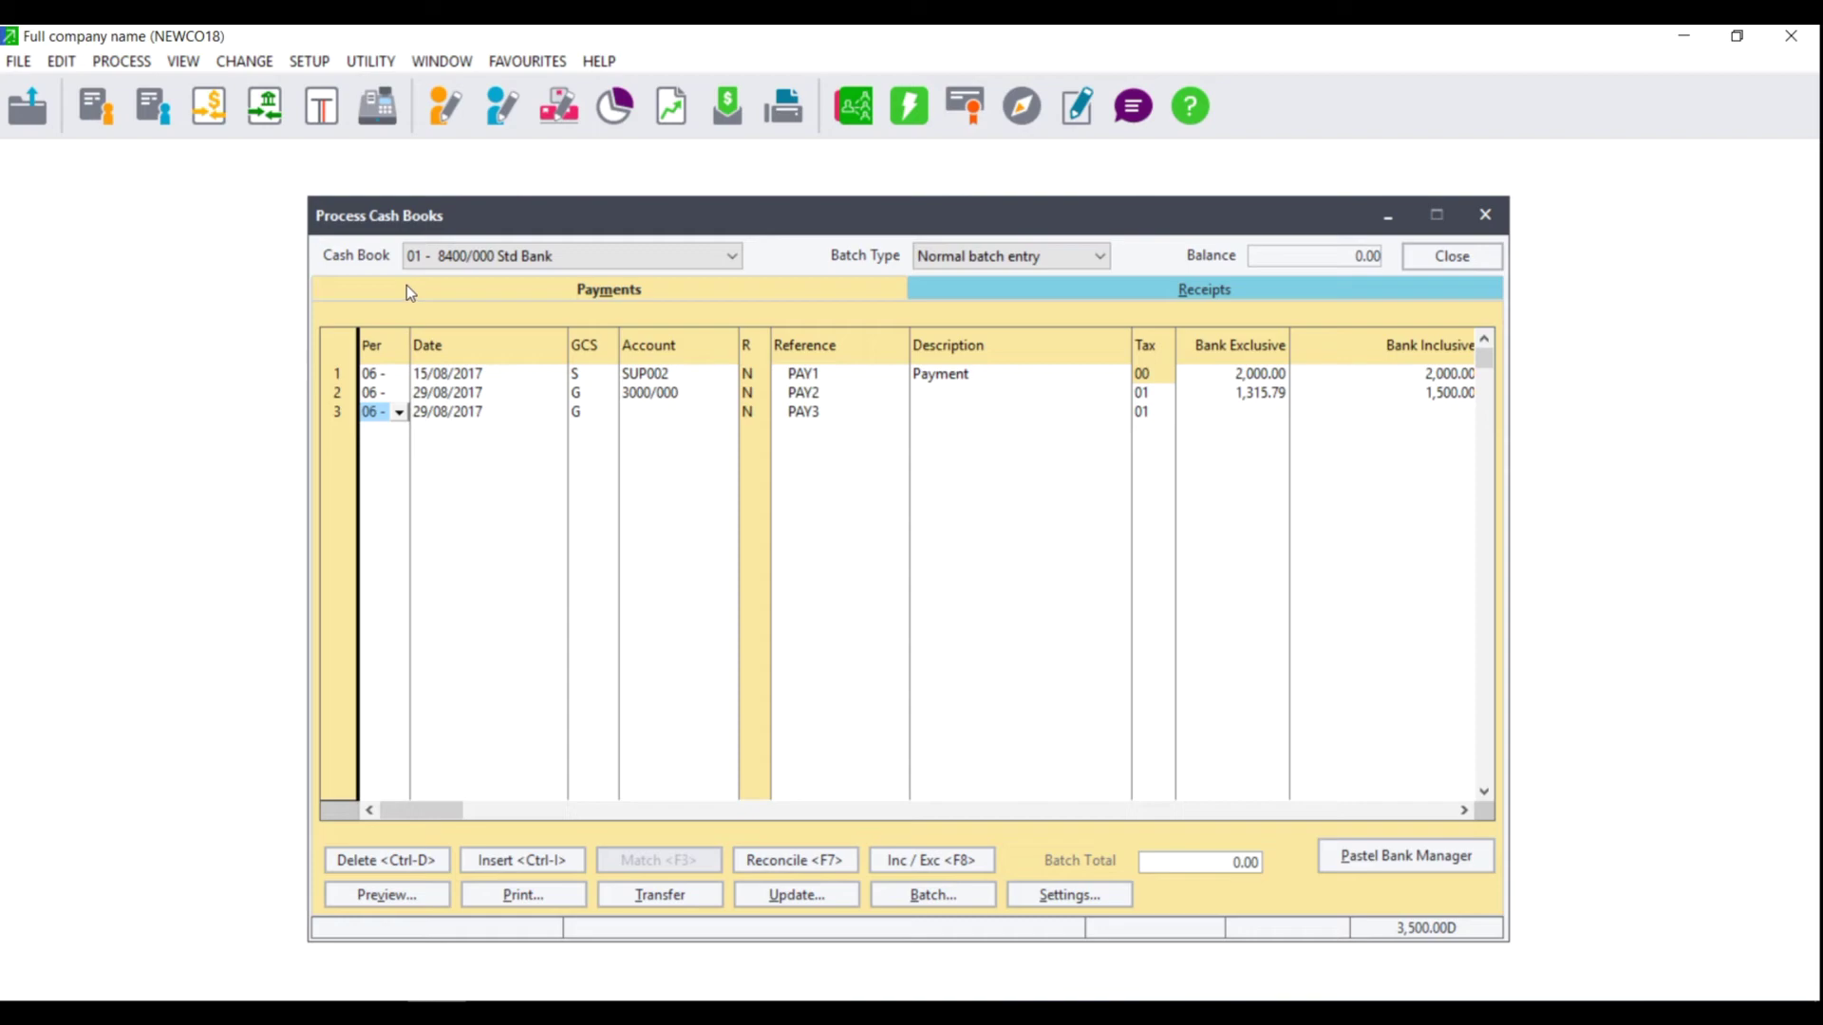
- Switch to the receipts side of the cash book and date the first receipt line 13/09/2017
left_click(970, 292)
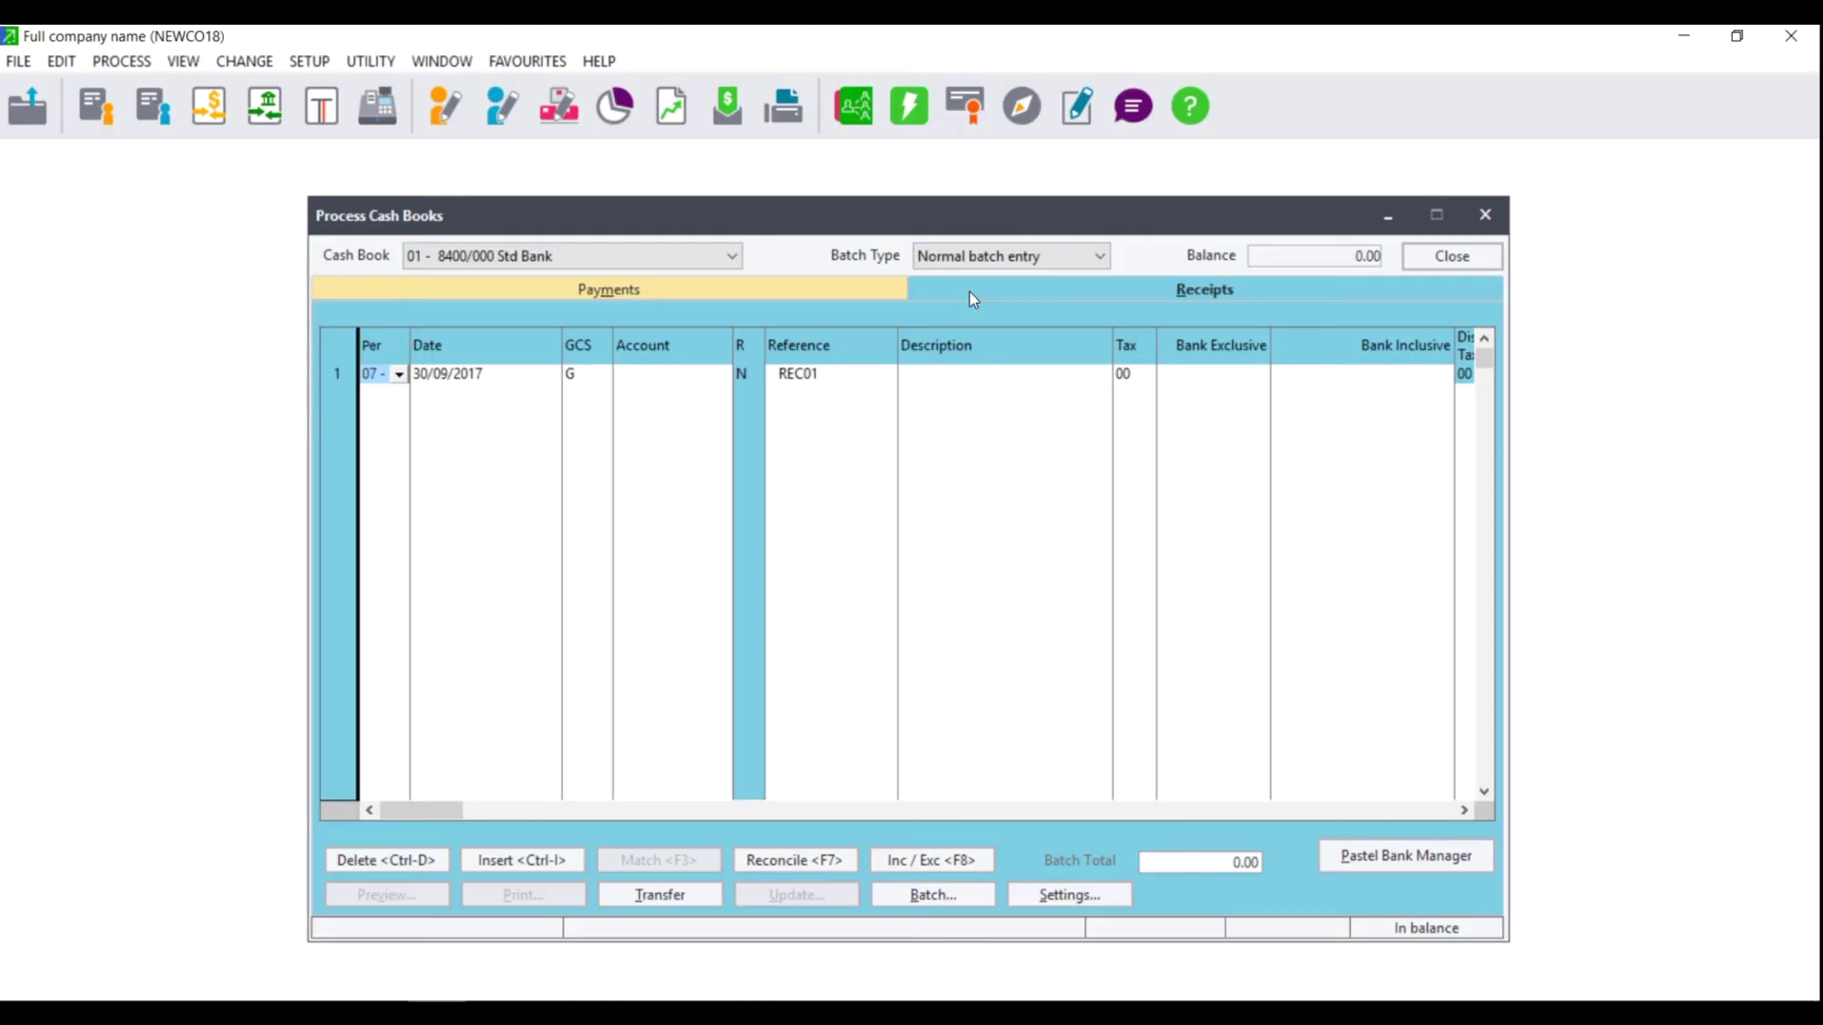
left_click(480, 376)
left_click(550, 374)
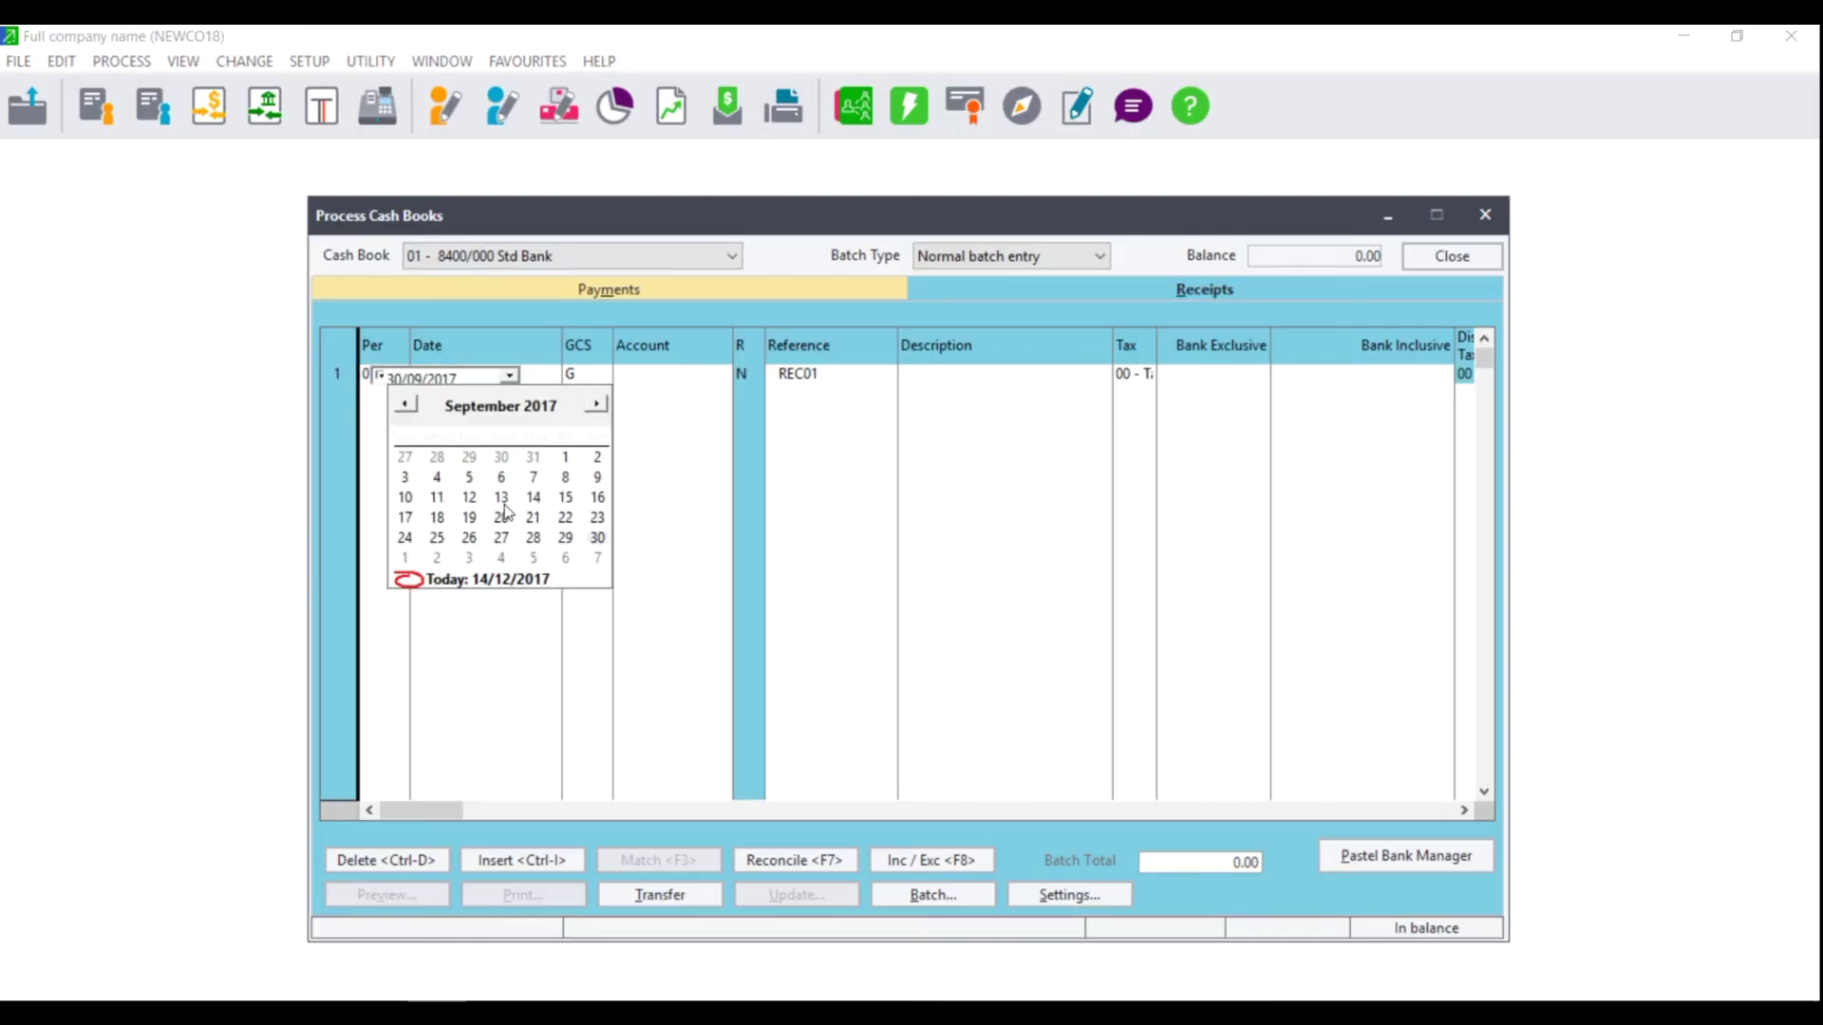
left_click(503, 505)
key("Tab")
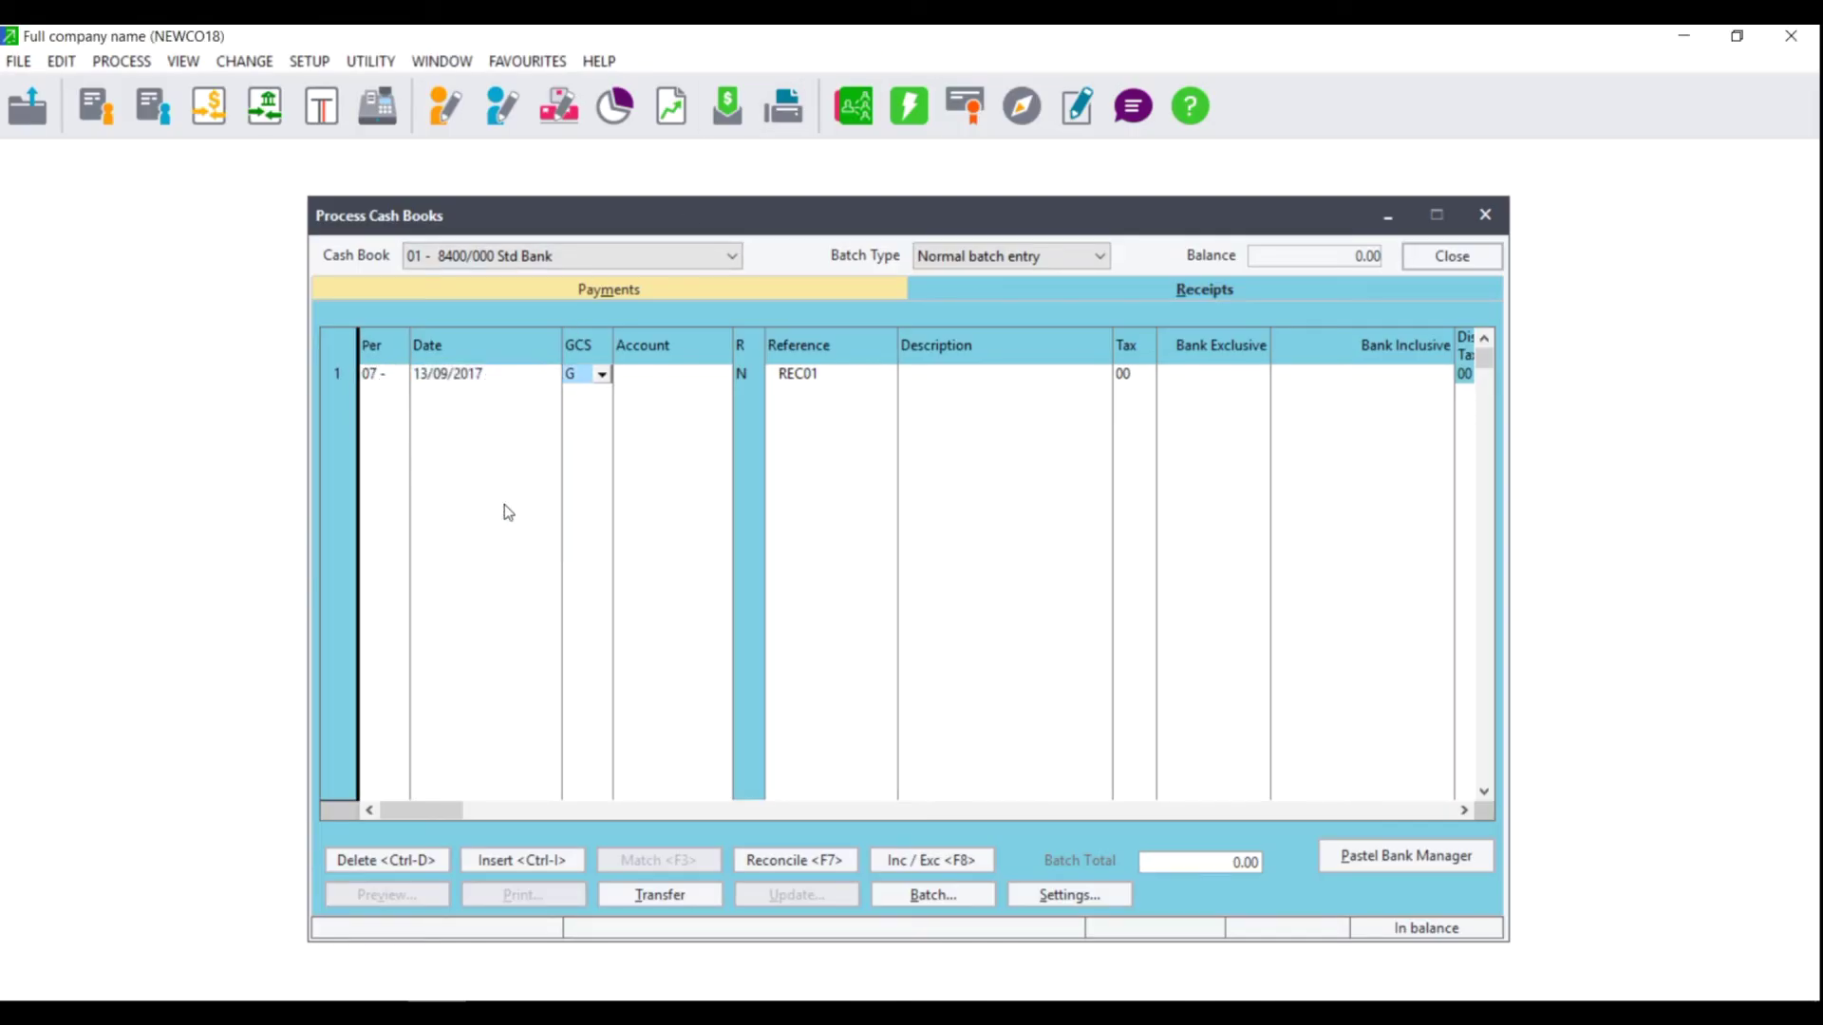
- Make the first receipt line a customer (C) entry and assign it to Customer 003
left_click(602, 374)
left_click(590, 412)
key("Tab")
key("Return")
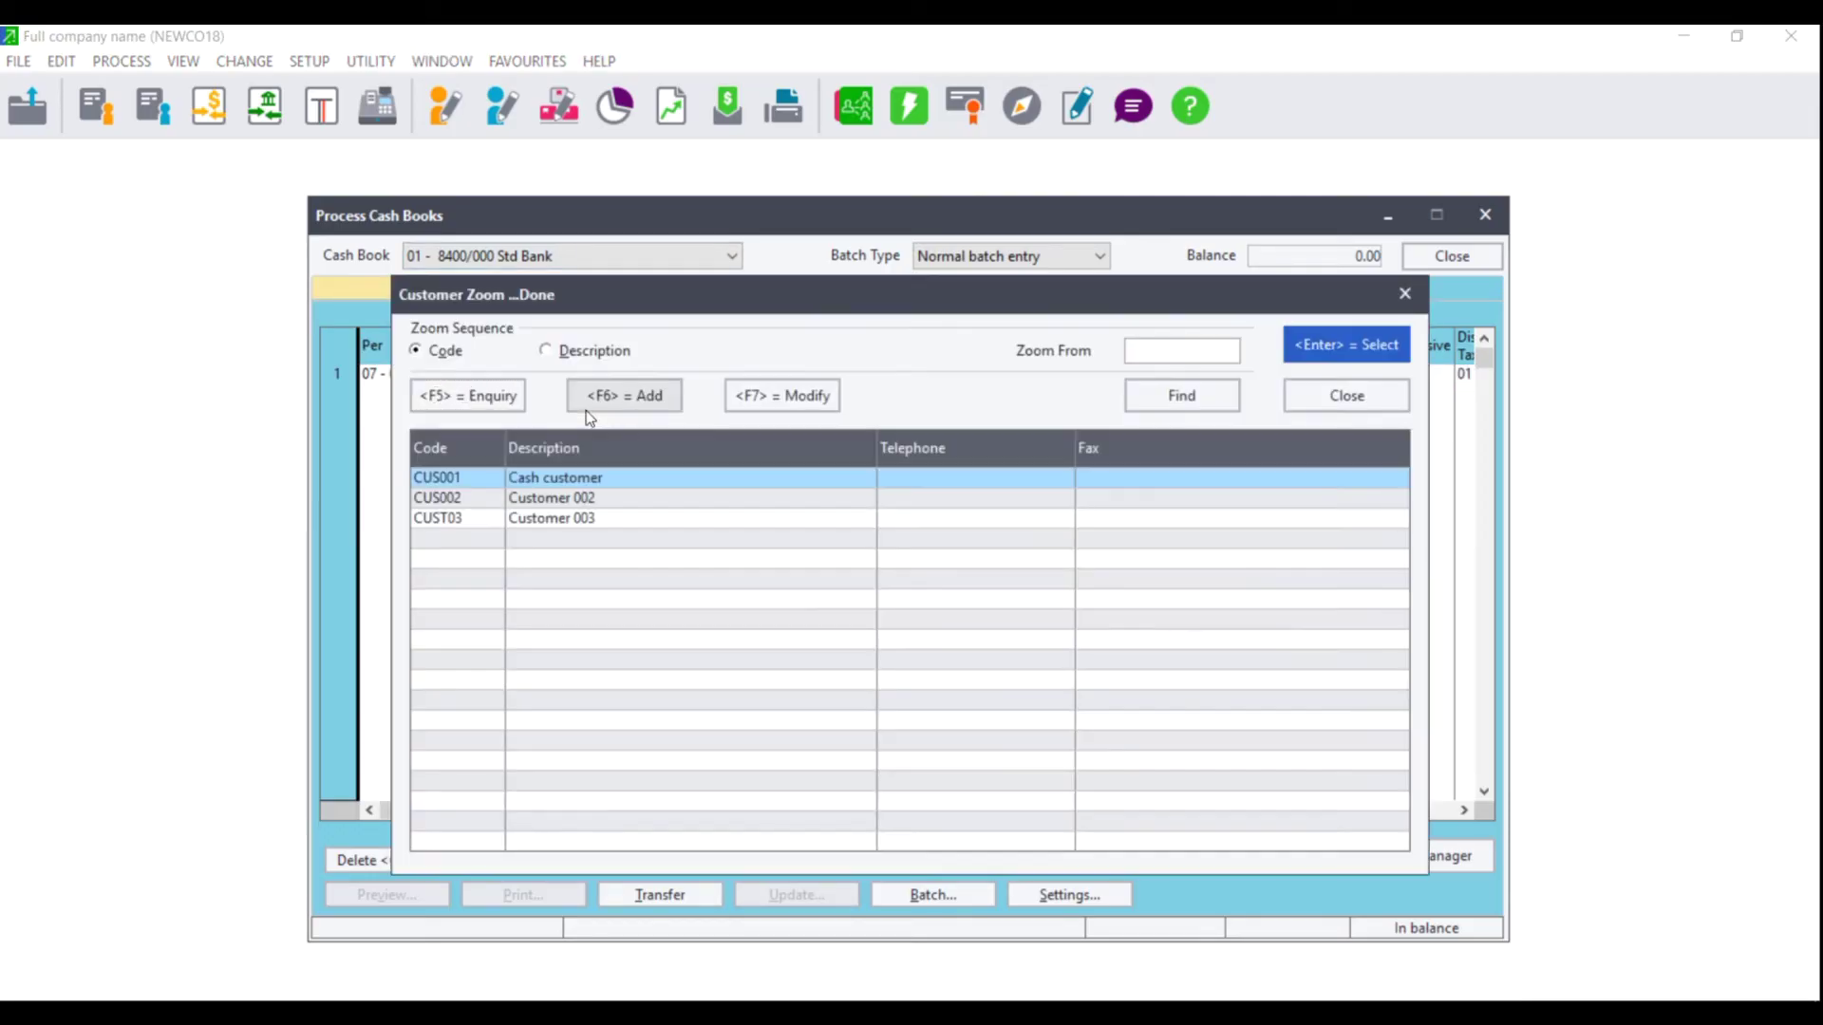
double_click(573, 519)
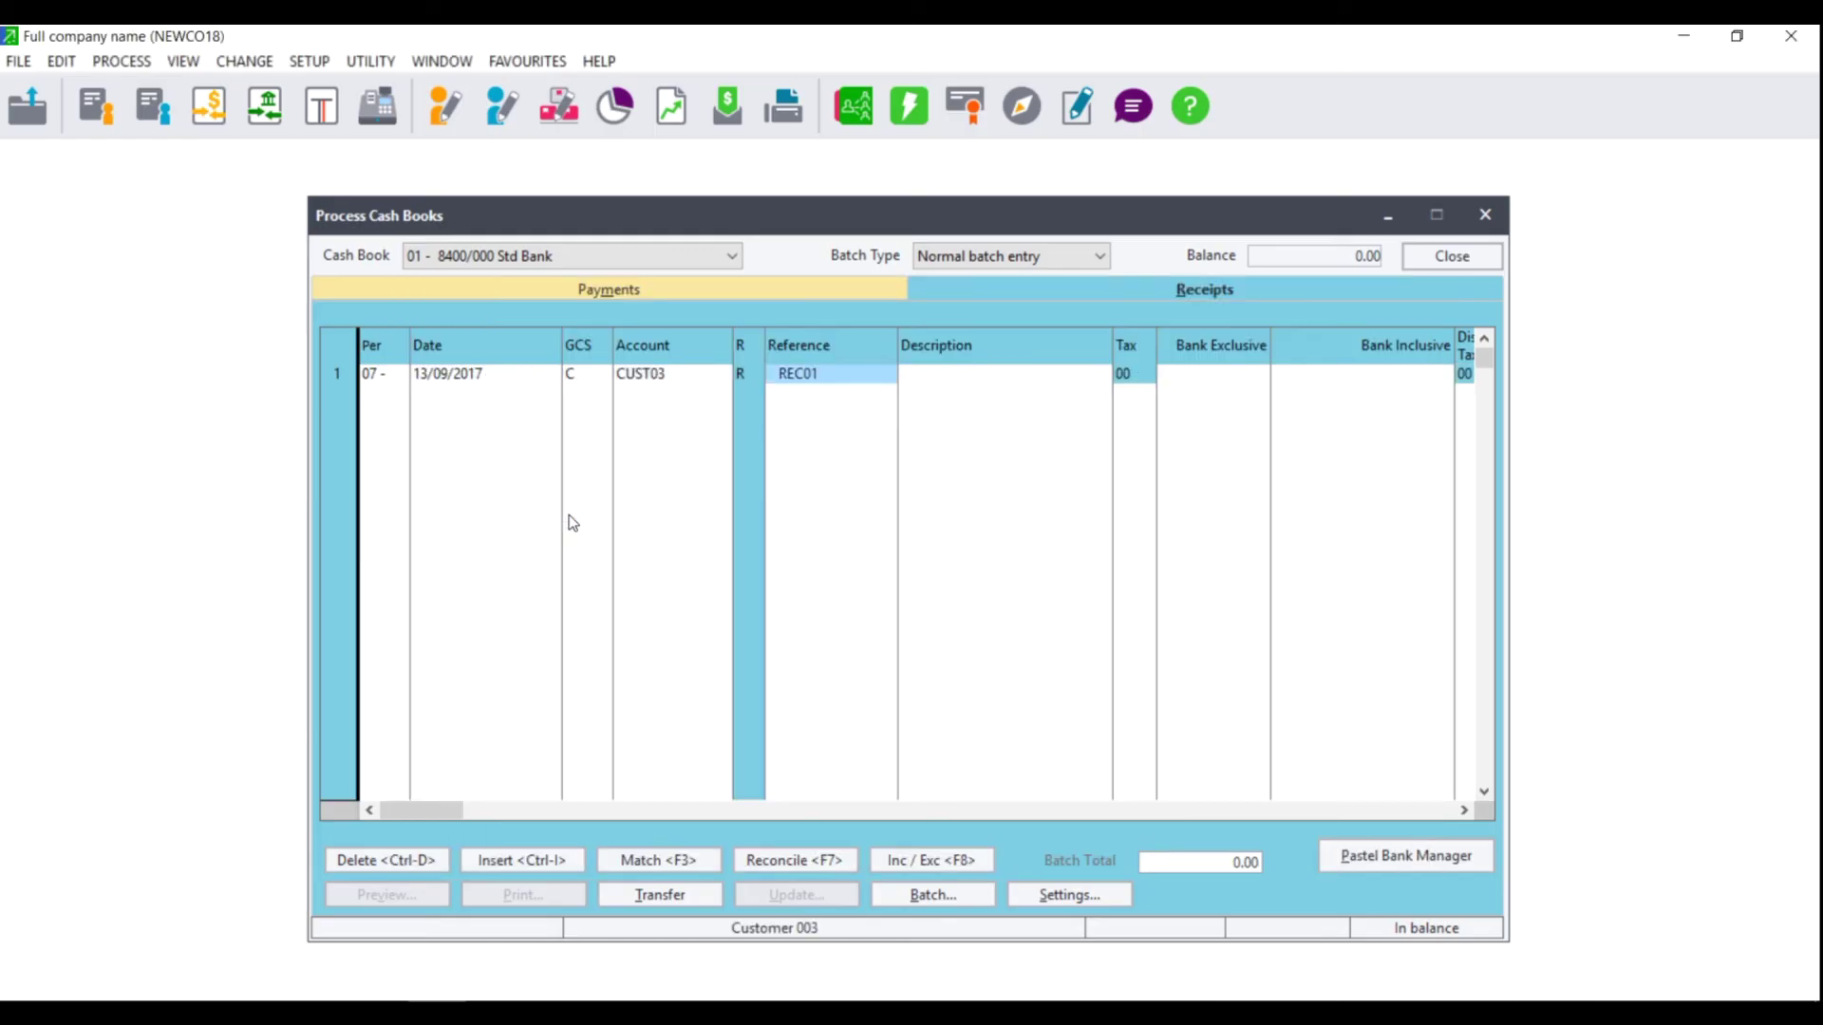
- Describe the REC01 line as Payment Thank you and enter a bank inclusive amount of 300
key("Tab")
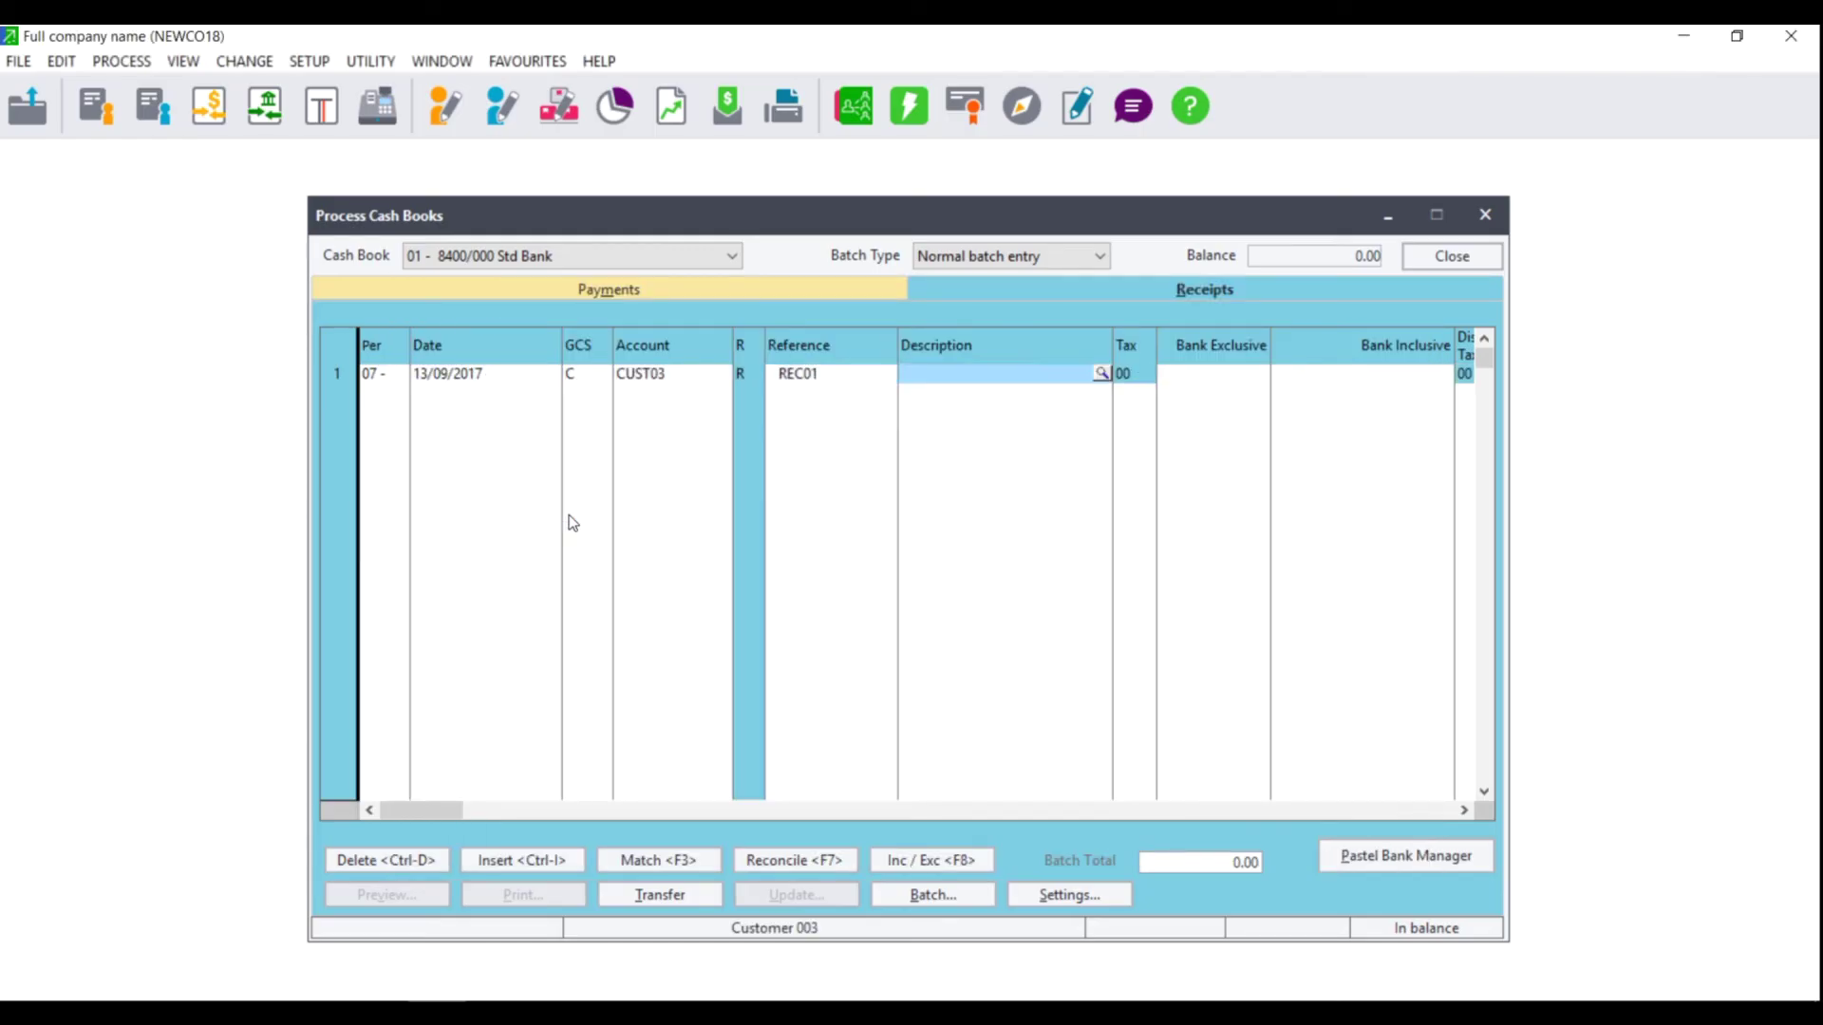
type("Payment Thank you")
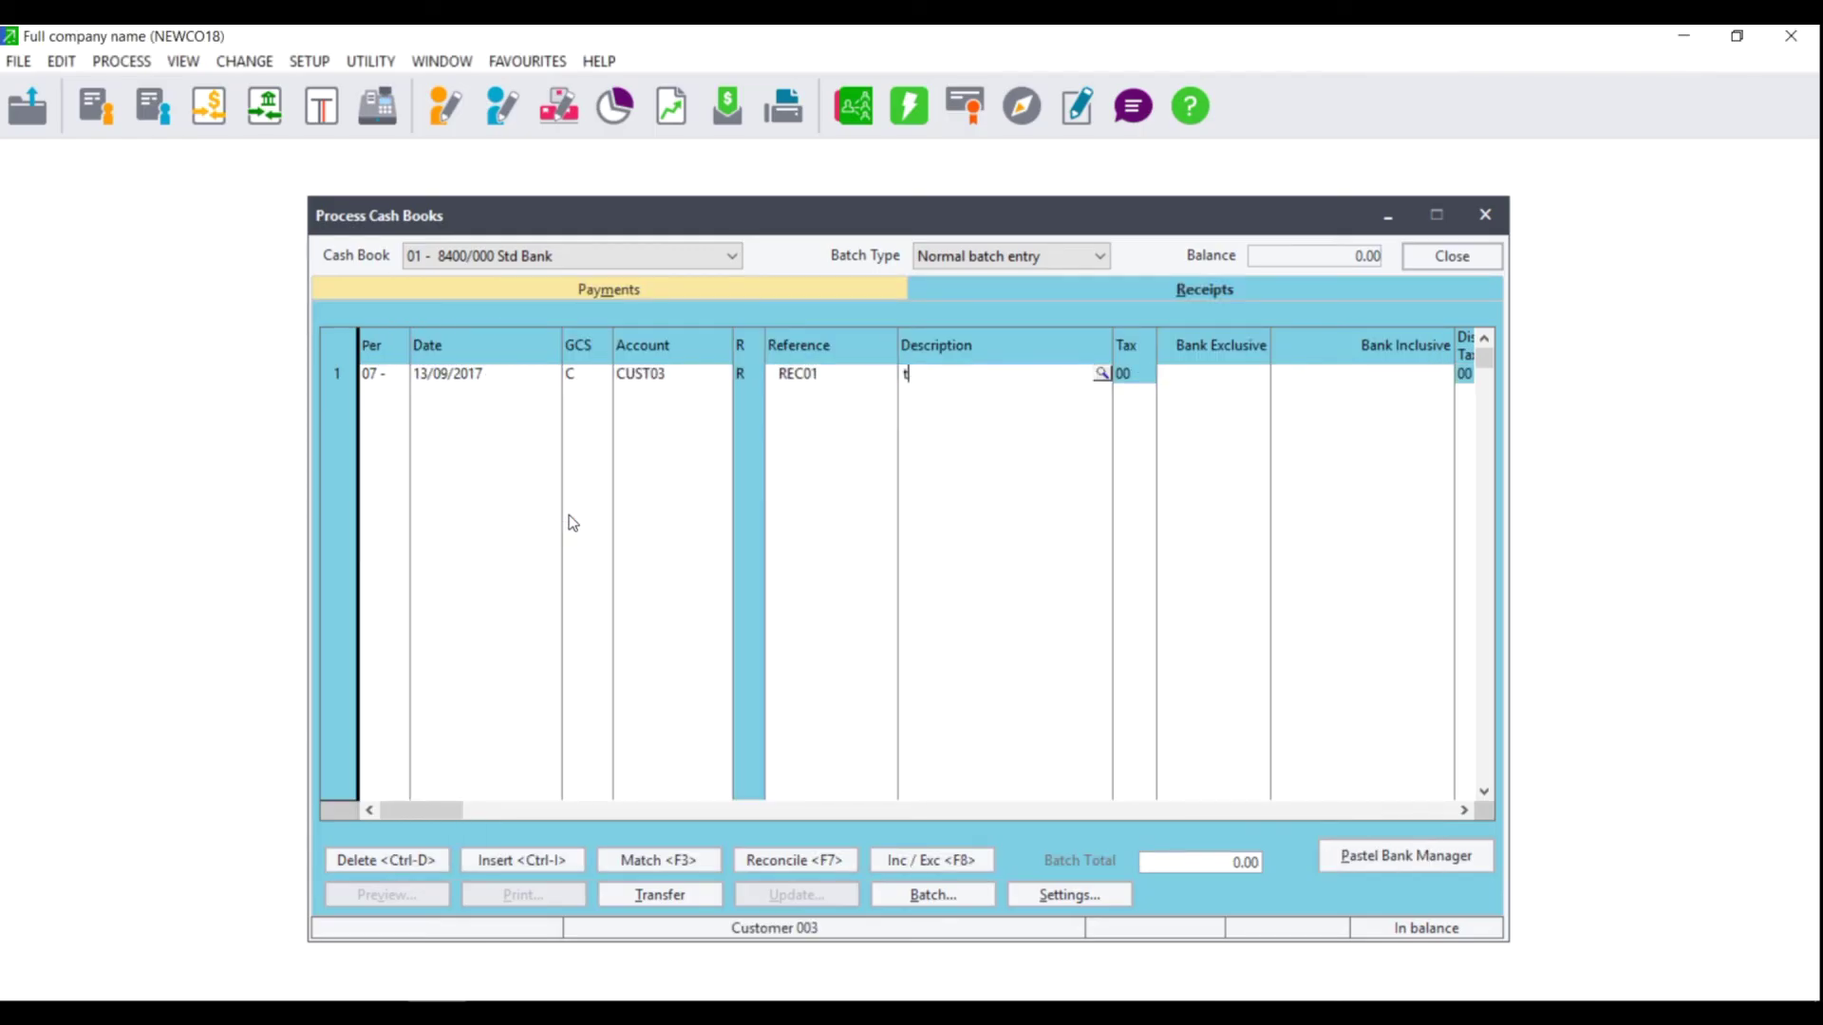
key("Tab")
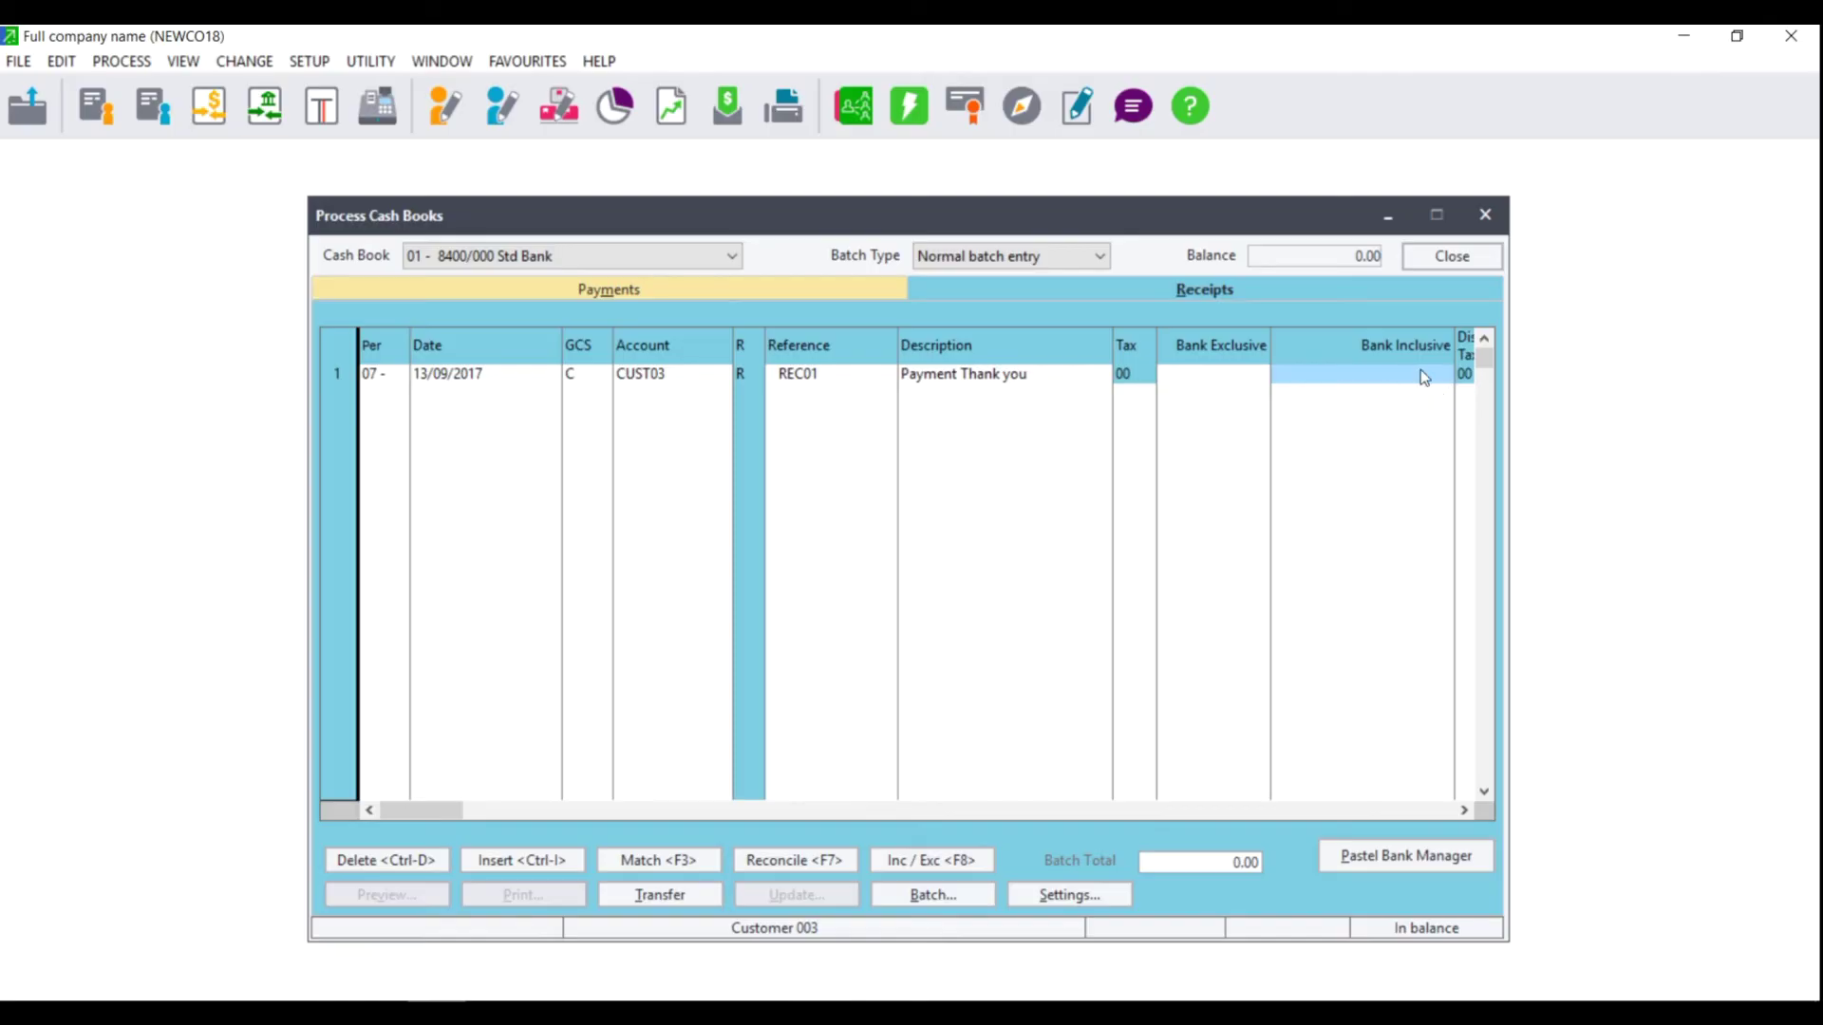
type("4")
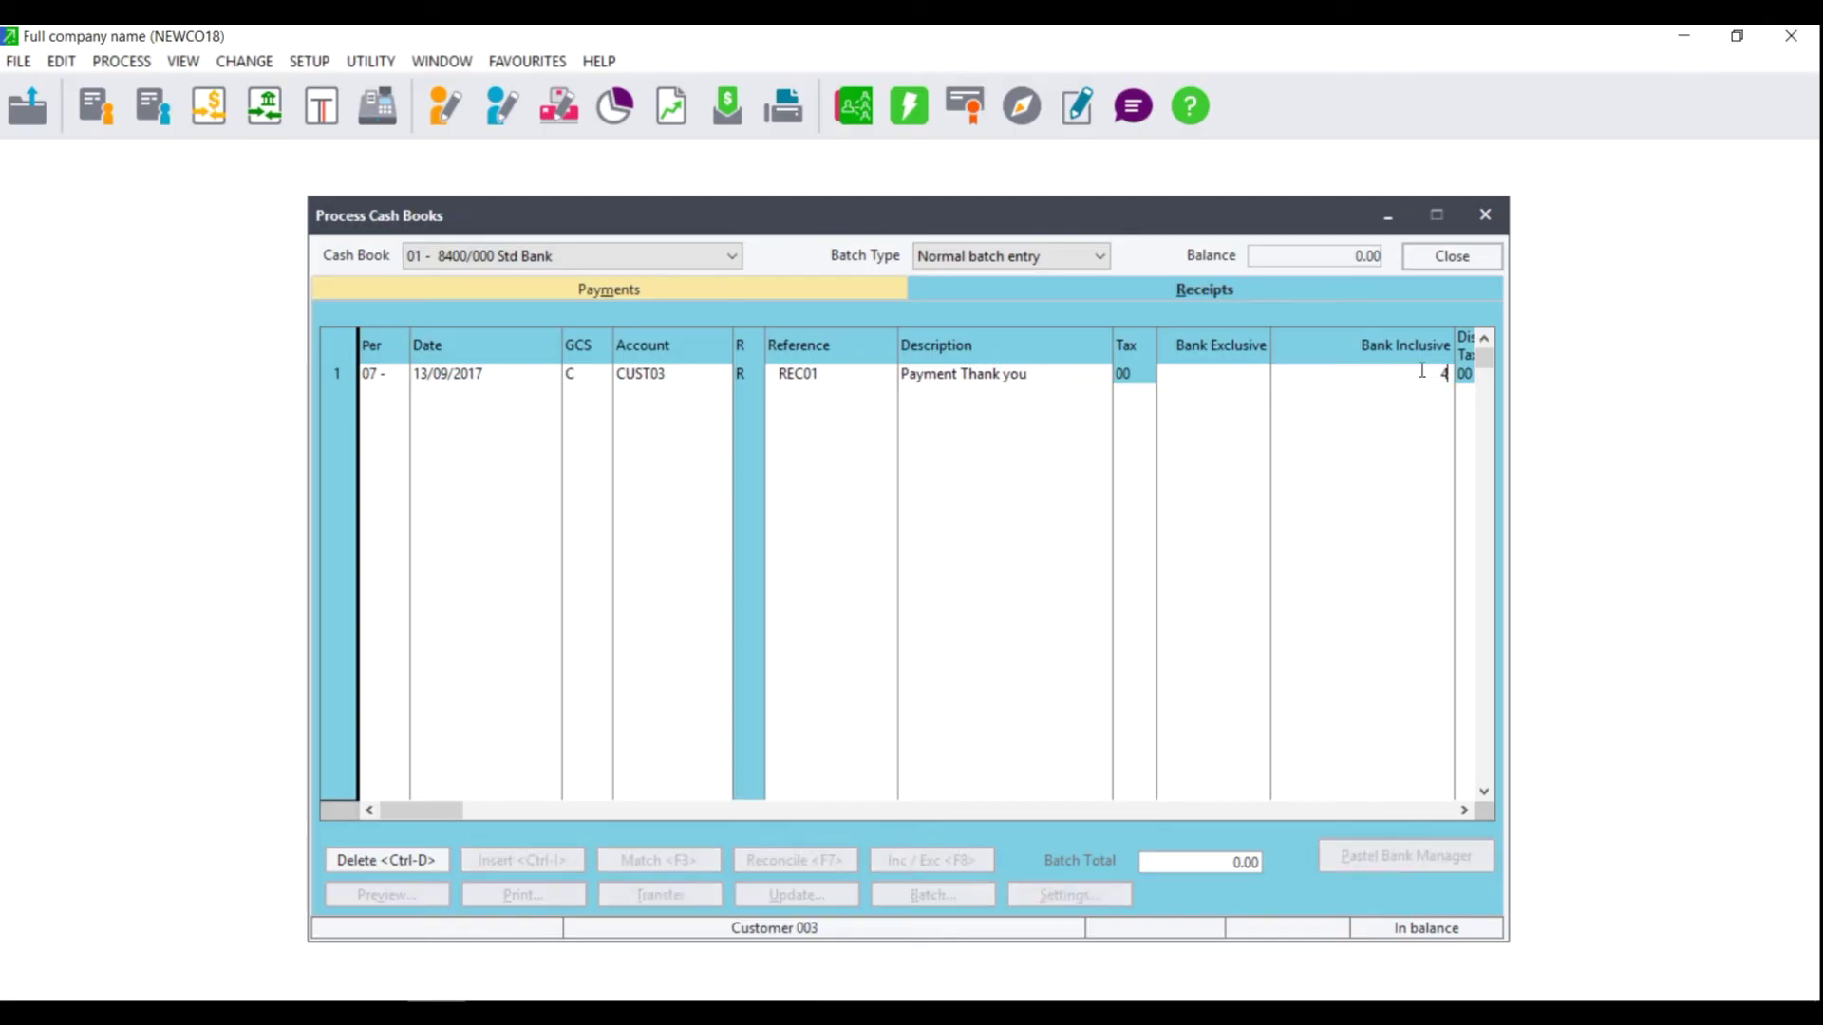
type("00")
key("BackSpace")
key("BackSpace")
type("00")
- Complete the REC01 line without discount or project and match its 300.00 to customer invoice INA10006
key("Tab")
key("Tab")
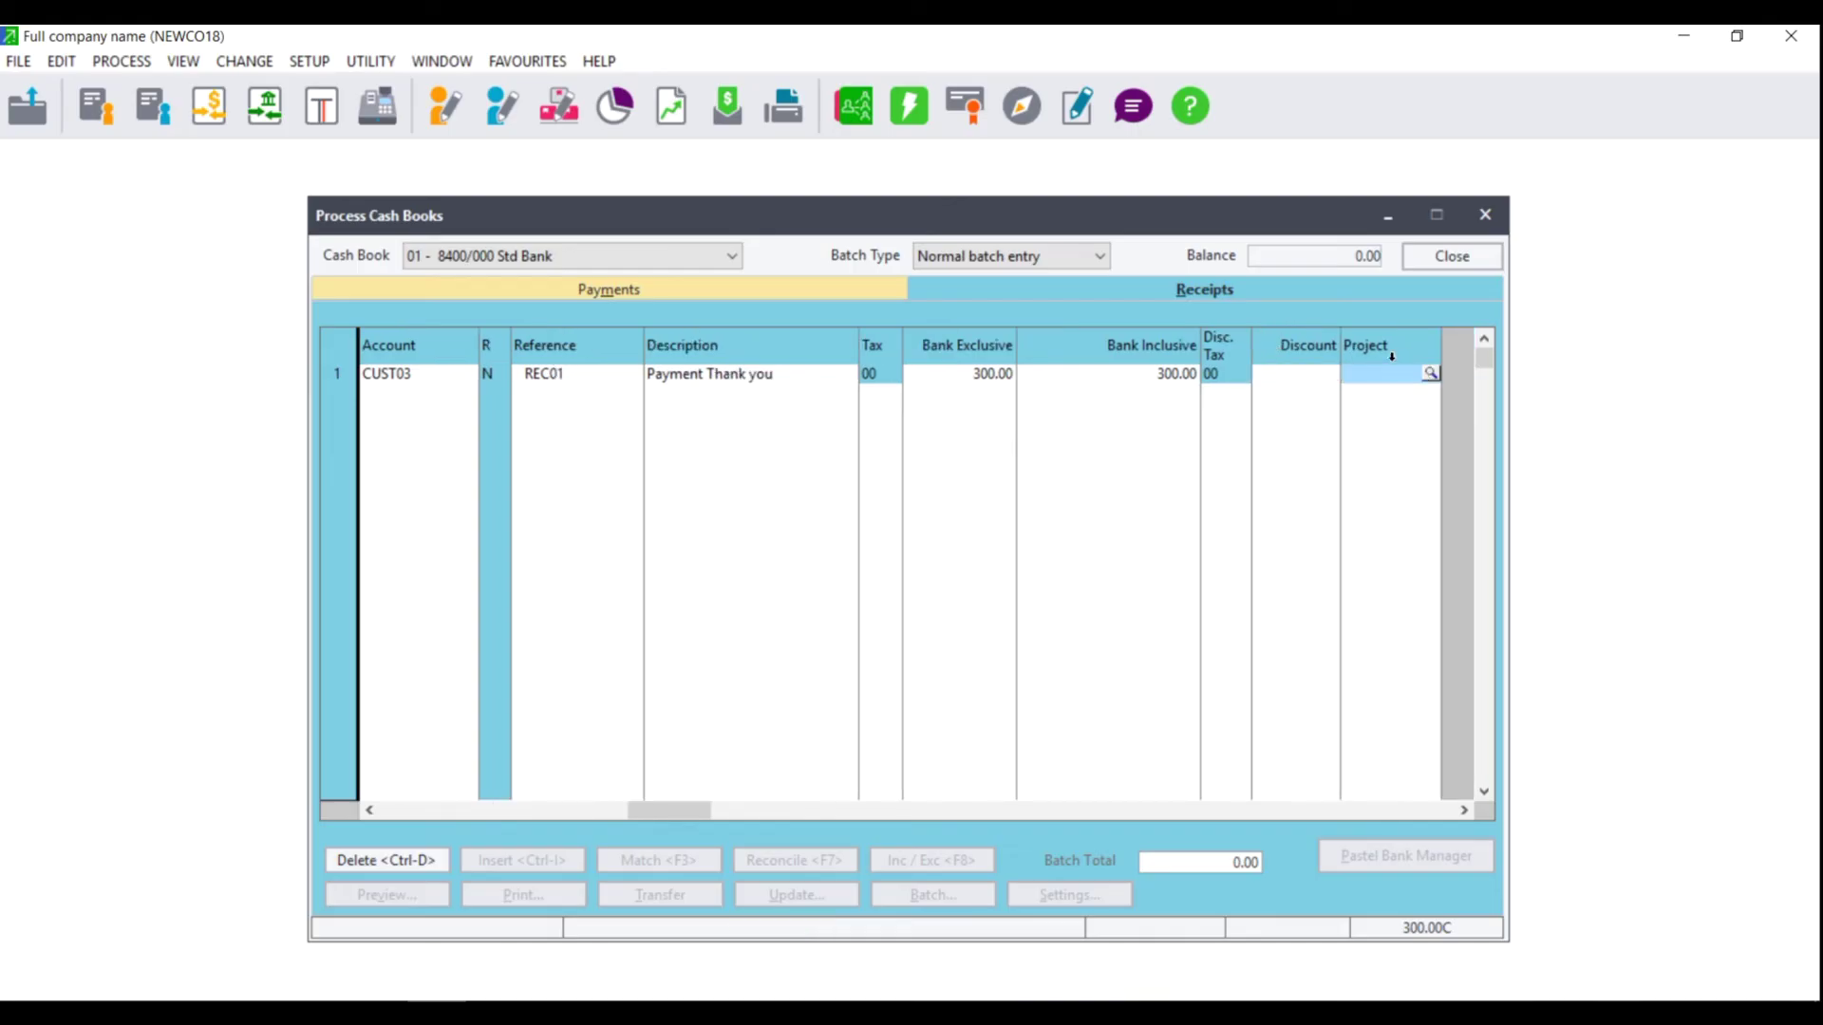
key("Tab")
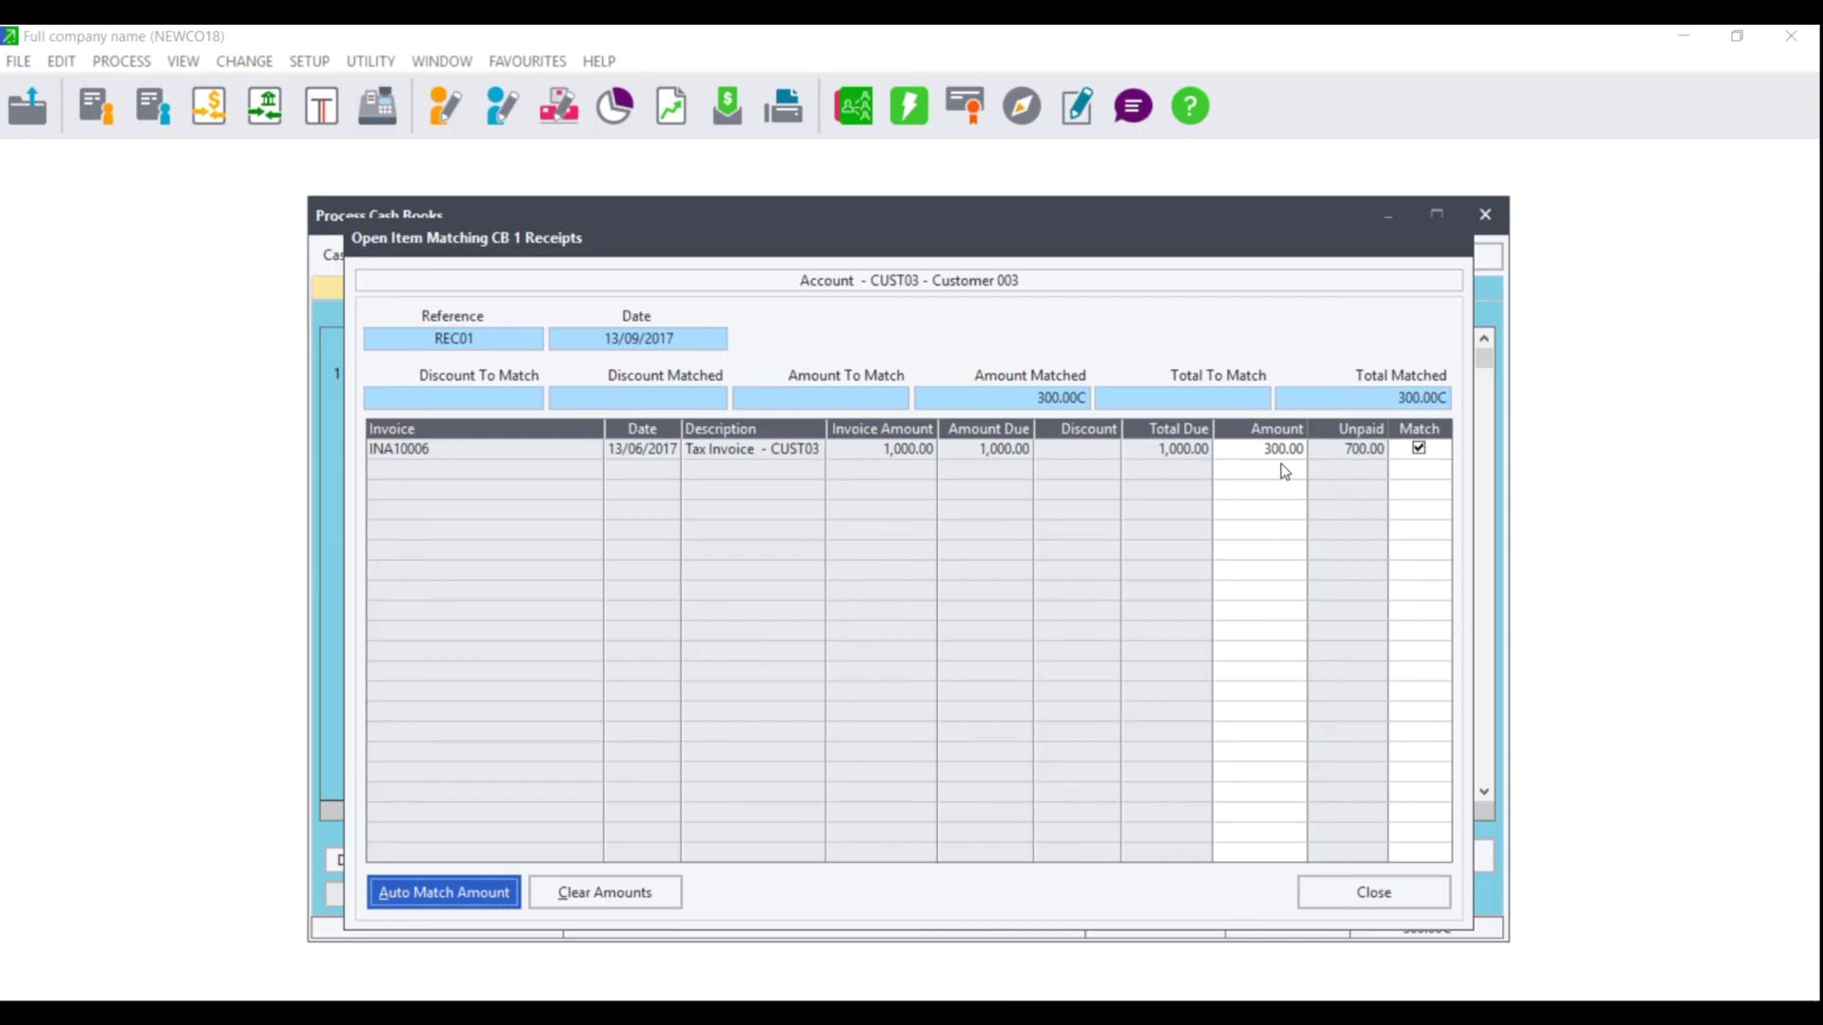
left_click(1346, 886)
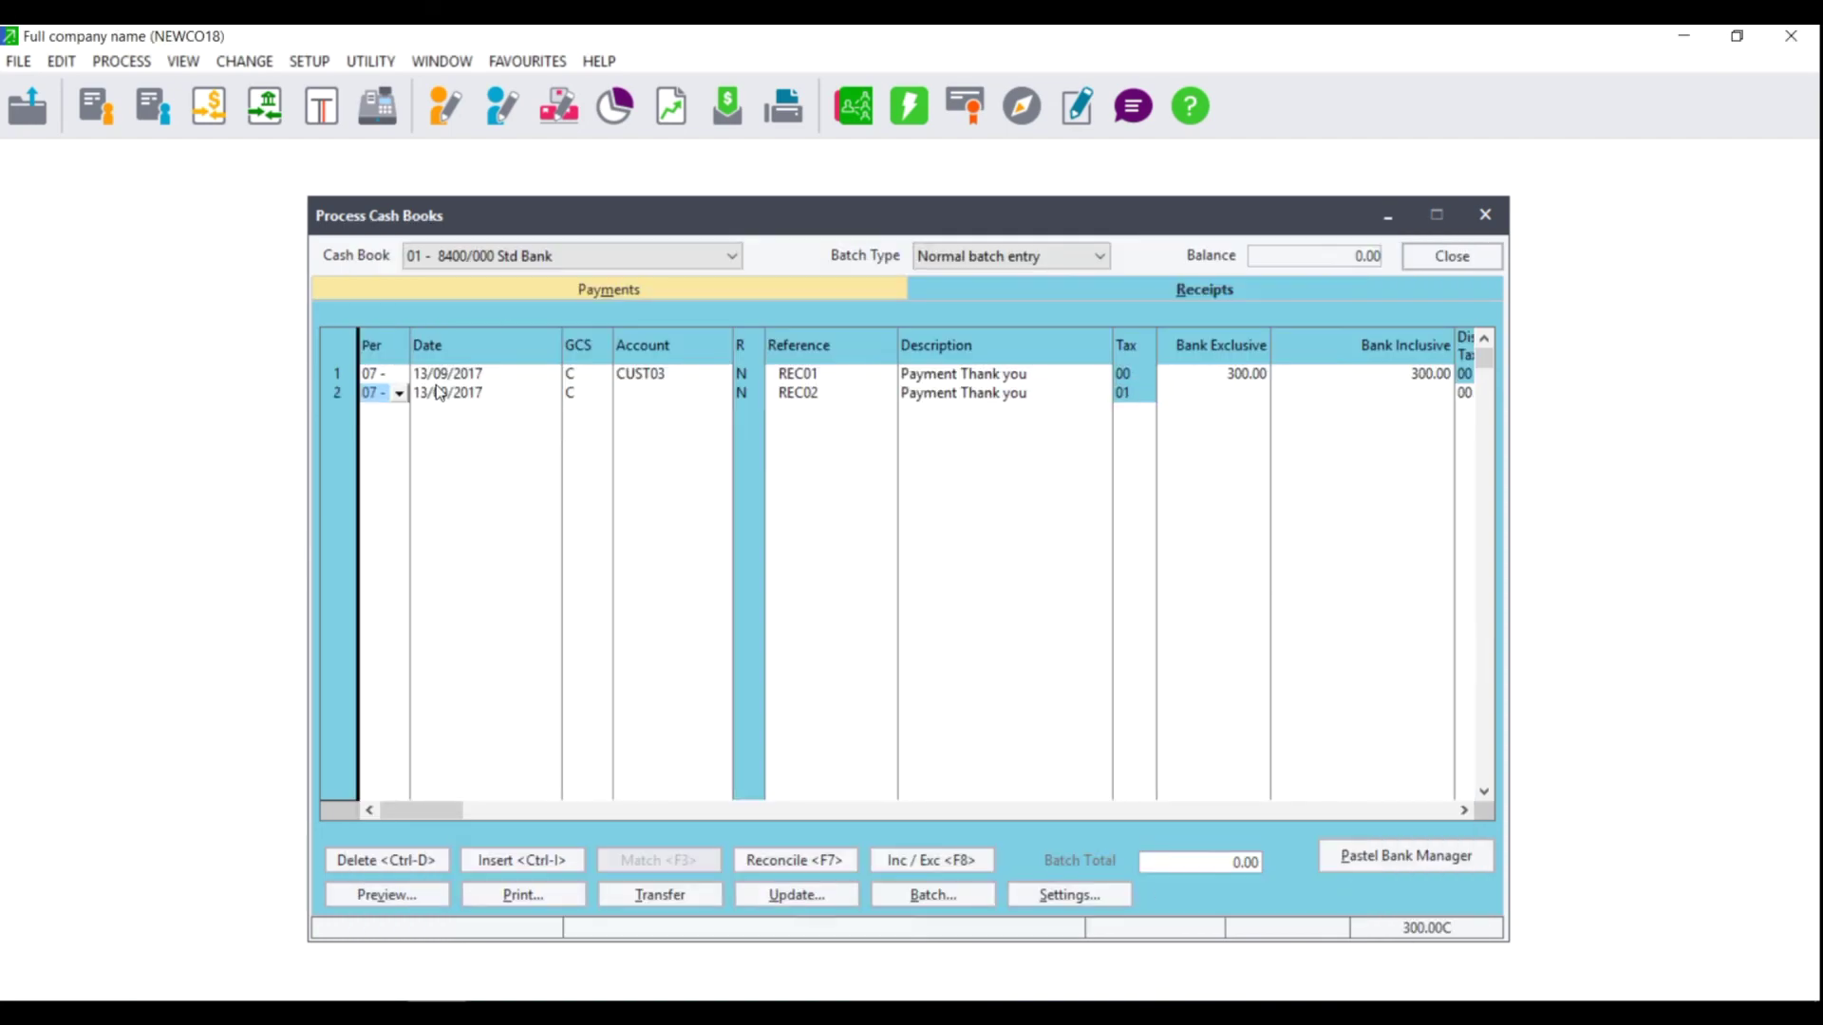
- Date the second receipt line 26/09/2017 and make it a general ledger (G) entry
key("Tab")
left_click(552, 393)
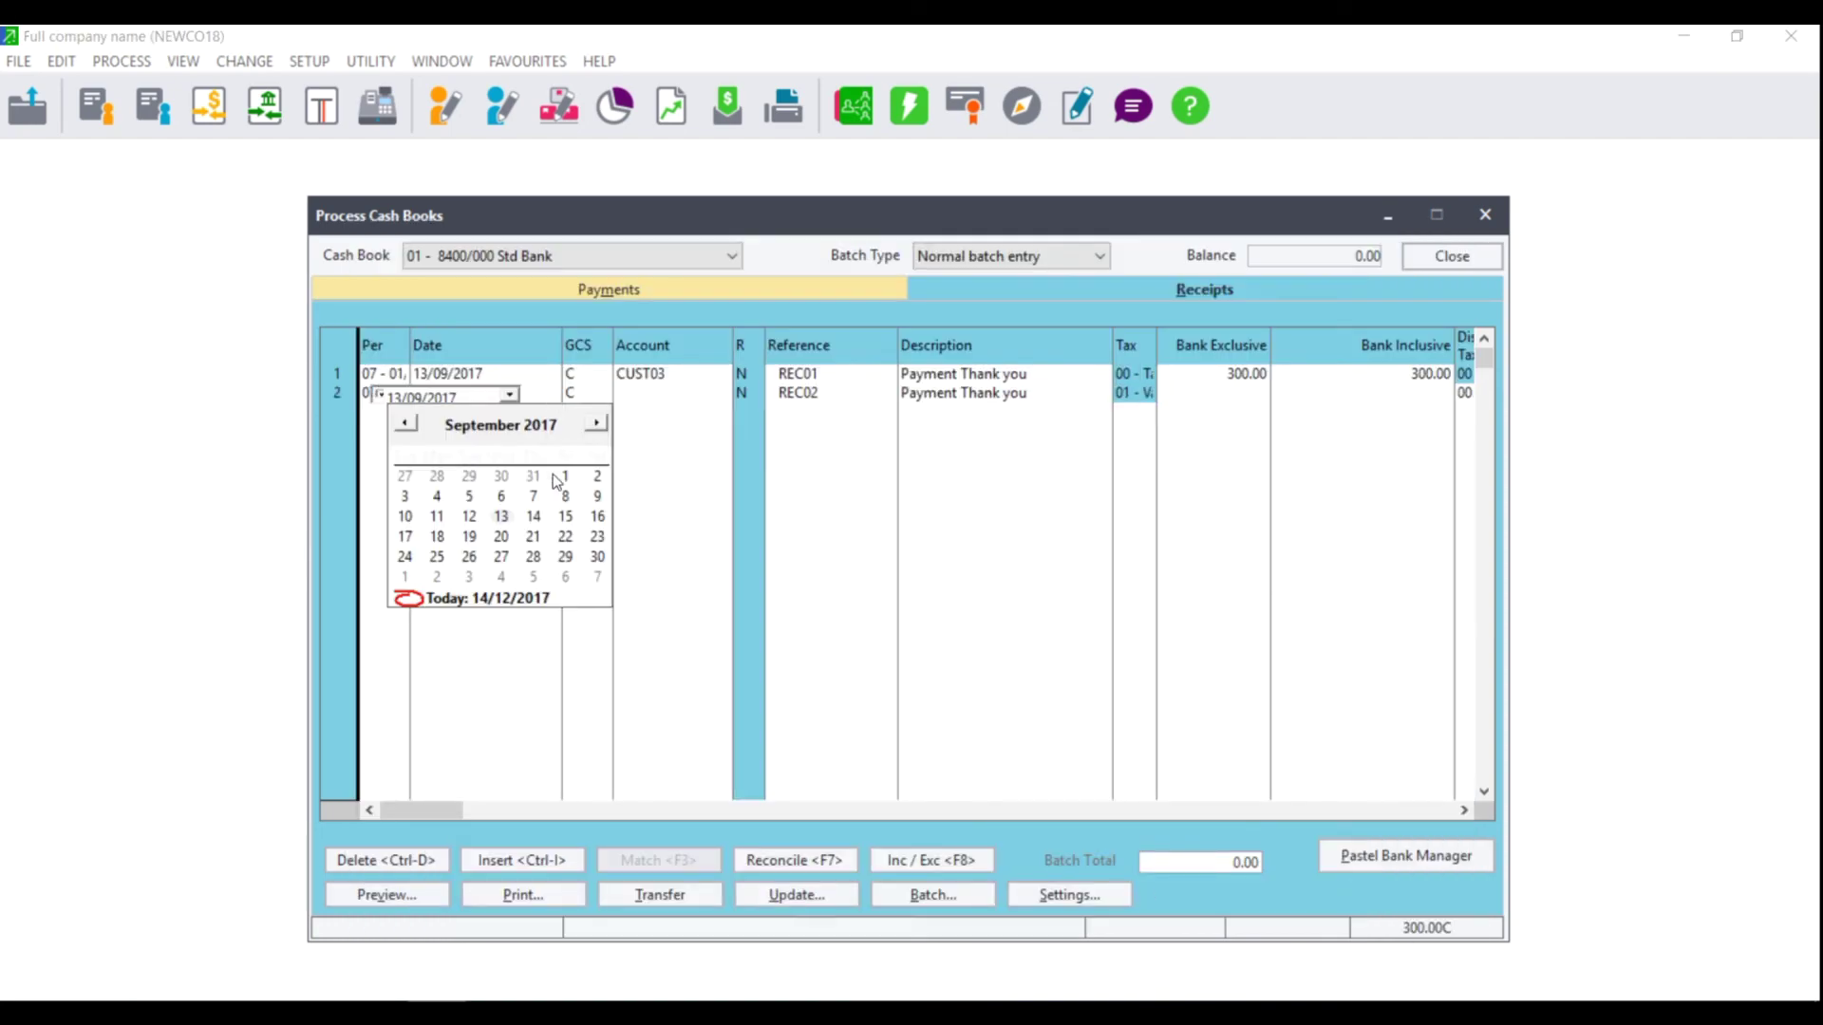
left_click(470, 560)
left_click(577, 395)
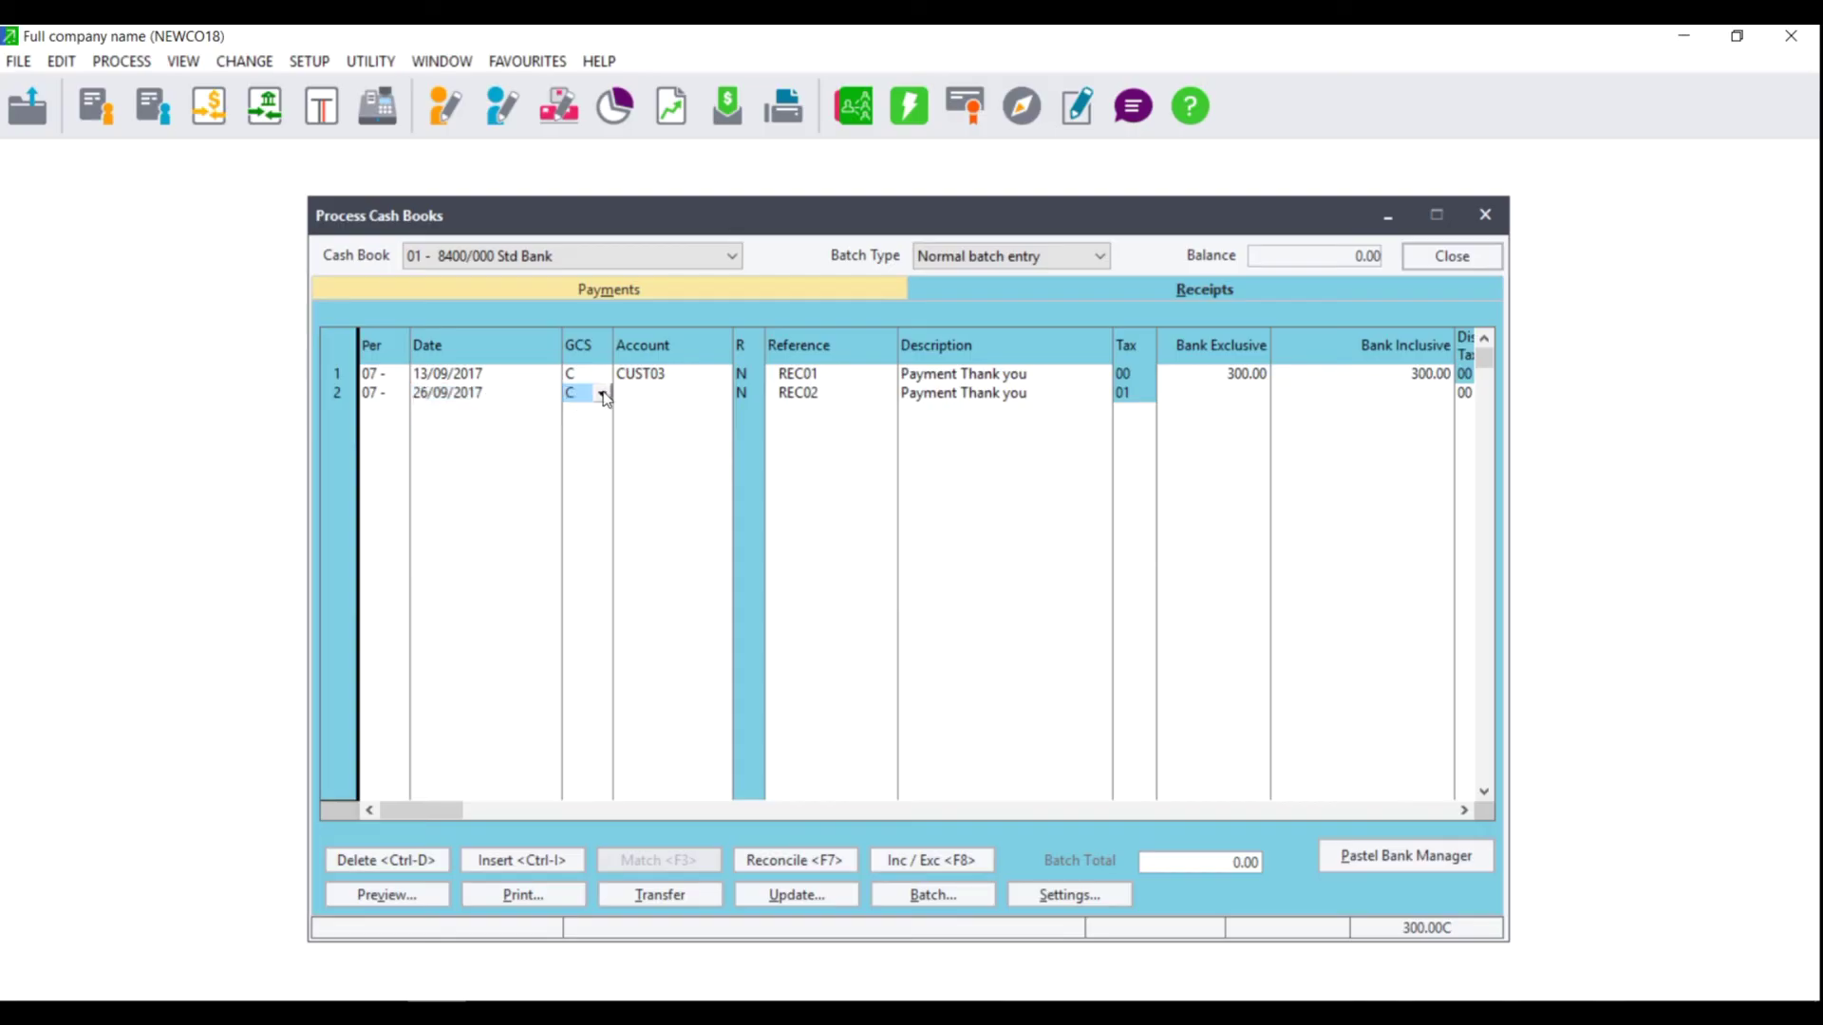
left_click(602, 393)
left_click(585, 412)
- Assign general ledger account 1000/000 Sales to the second receipt line
left_click(722, 393)
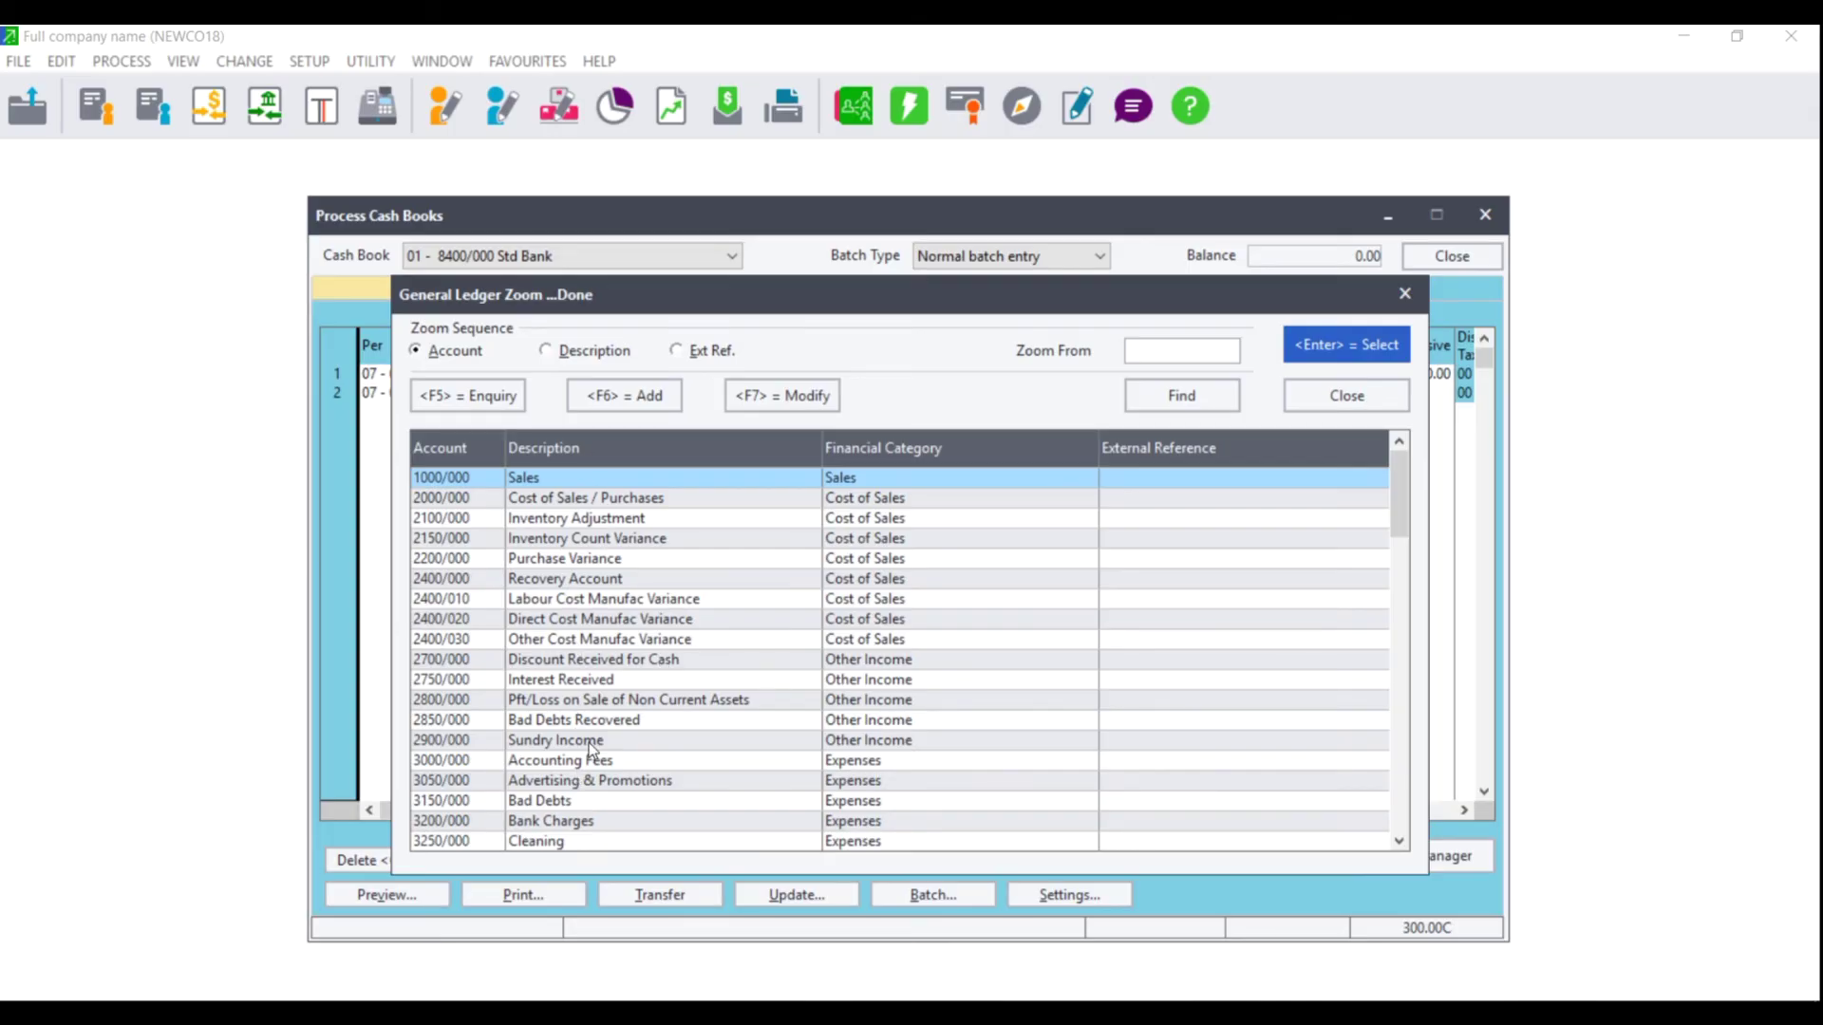
double_click(556, 477)
key("Return")
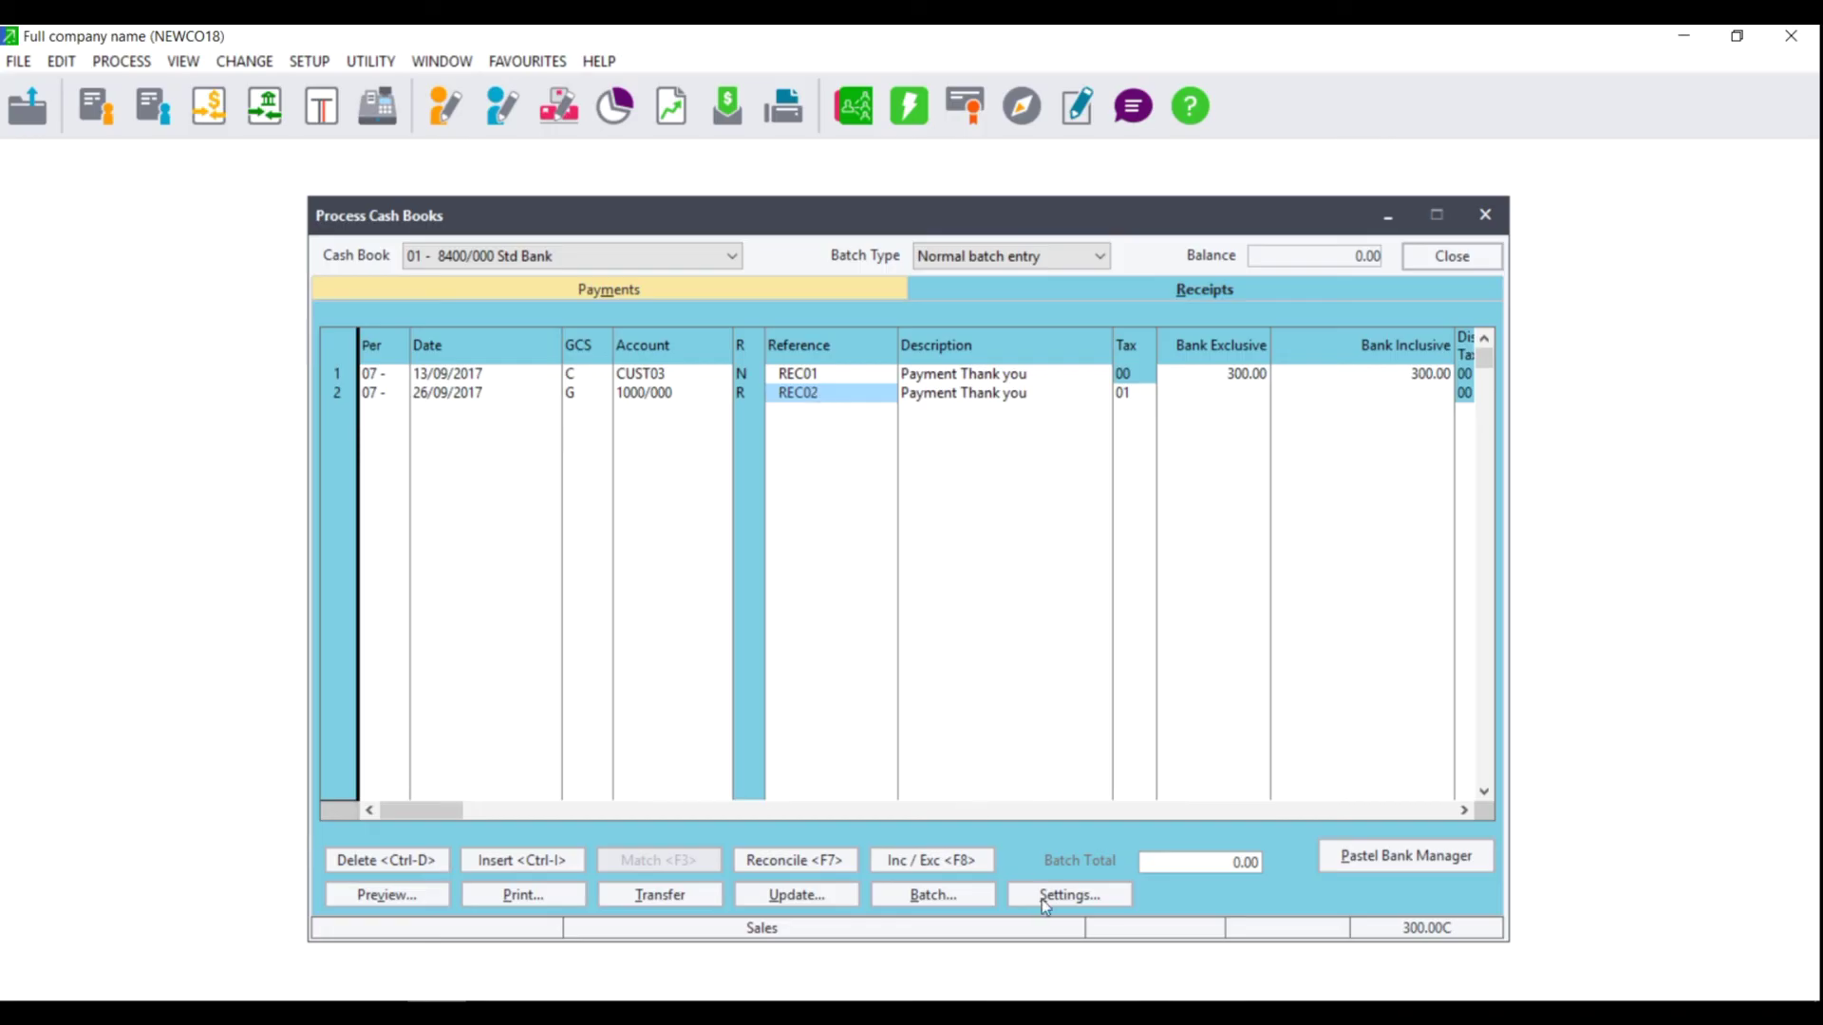
- Keep the REC02 description and tax type 01, enter a bank inclusive amount of 2,500, and complete the line without a project
key("Return")
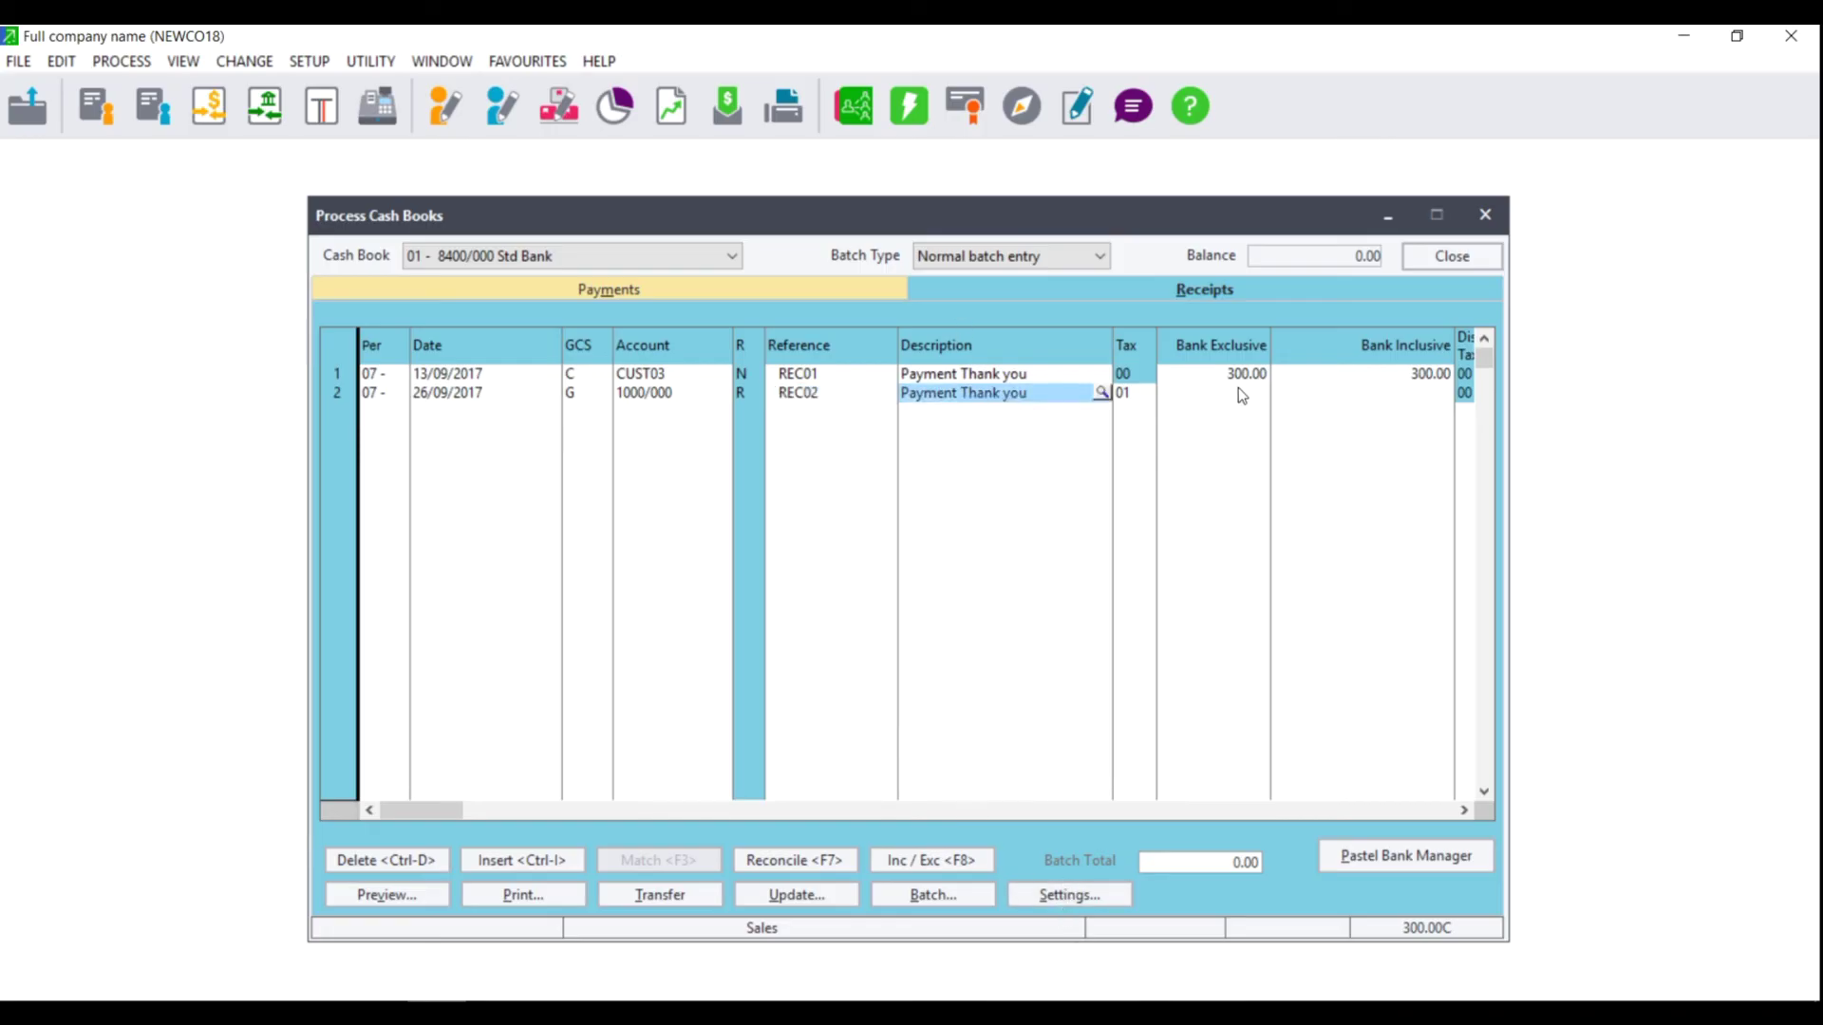
key("Return")
key("Return")
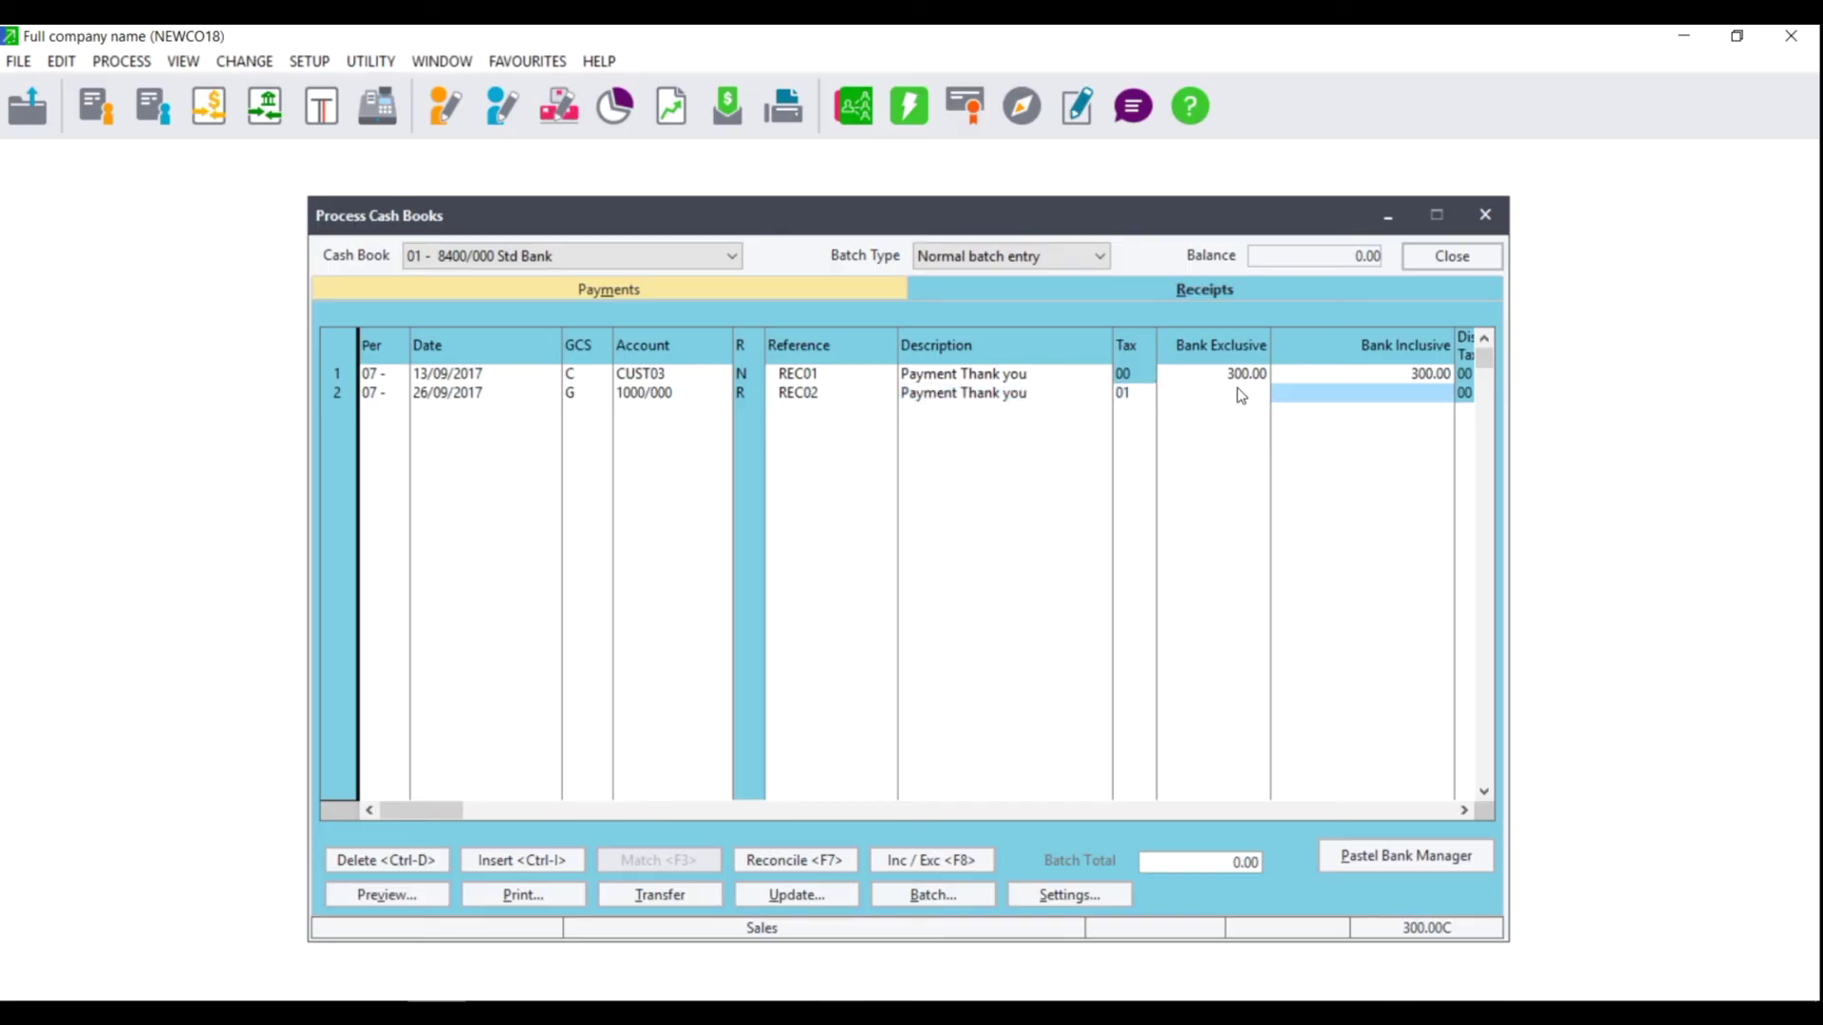
type("2500")
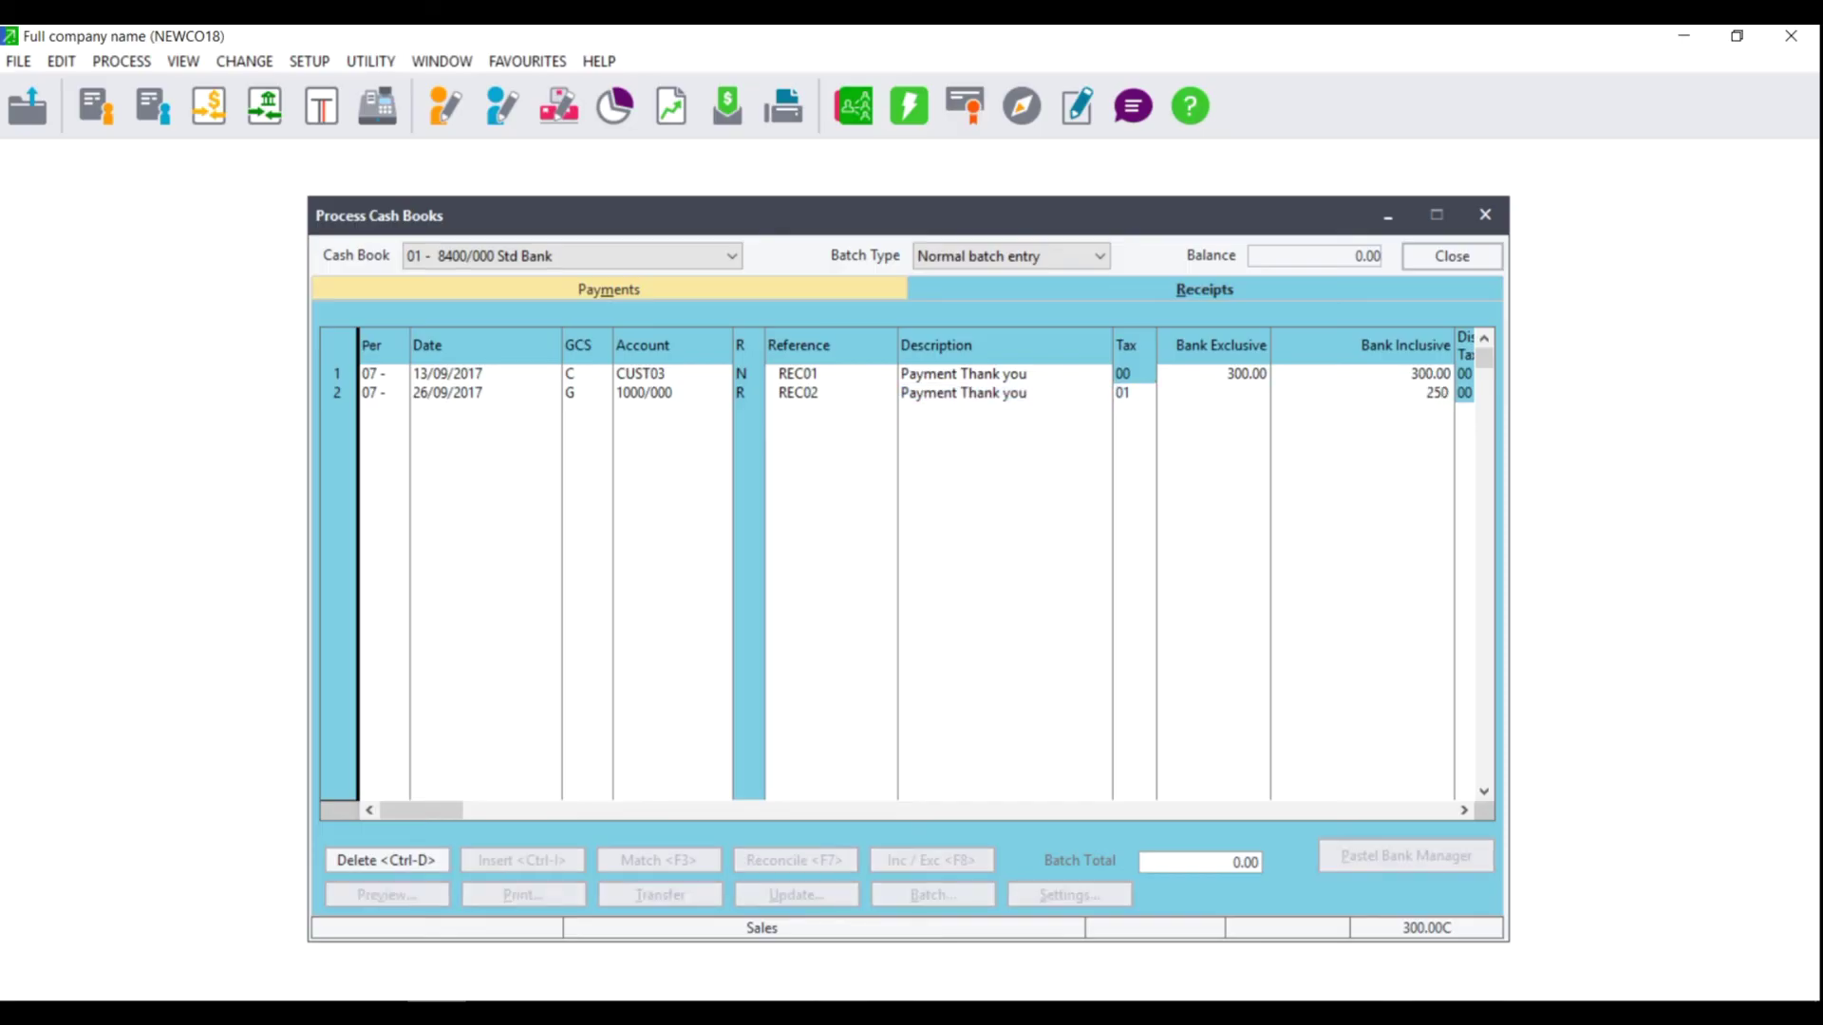
key("Return")
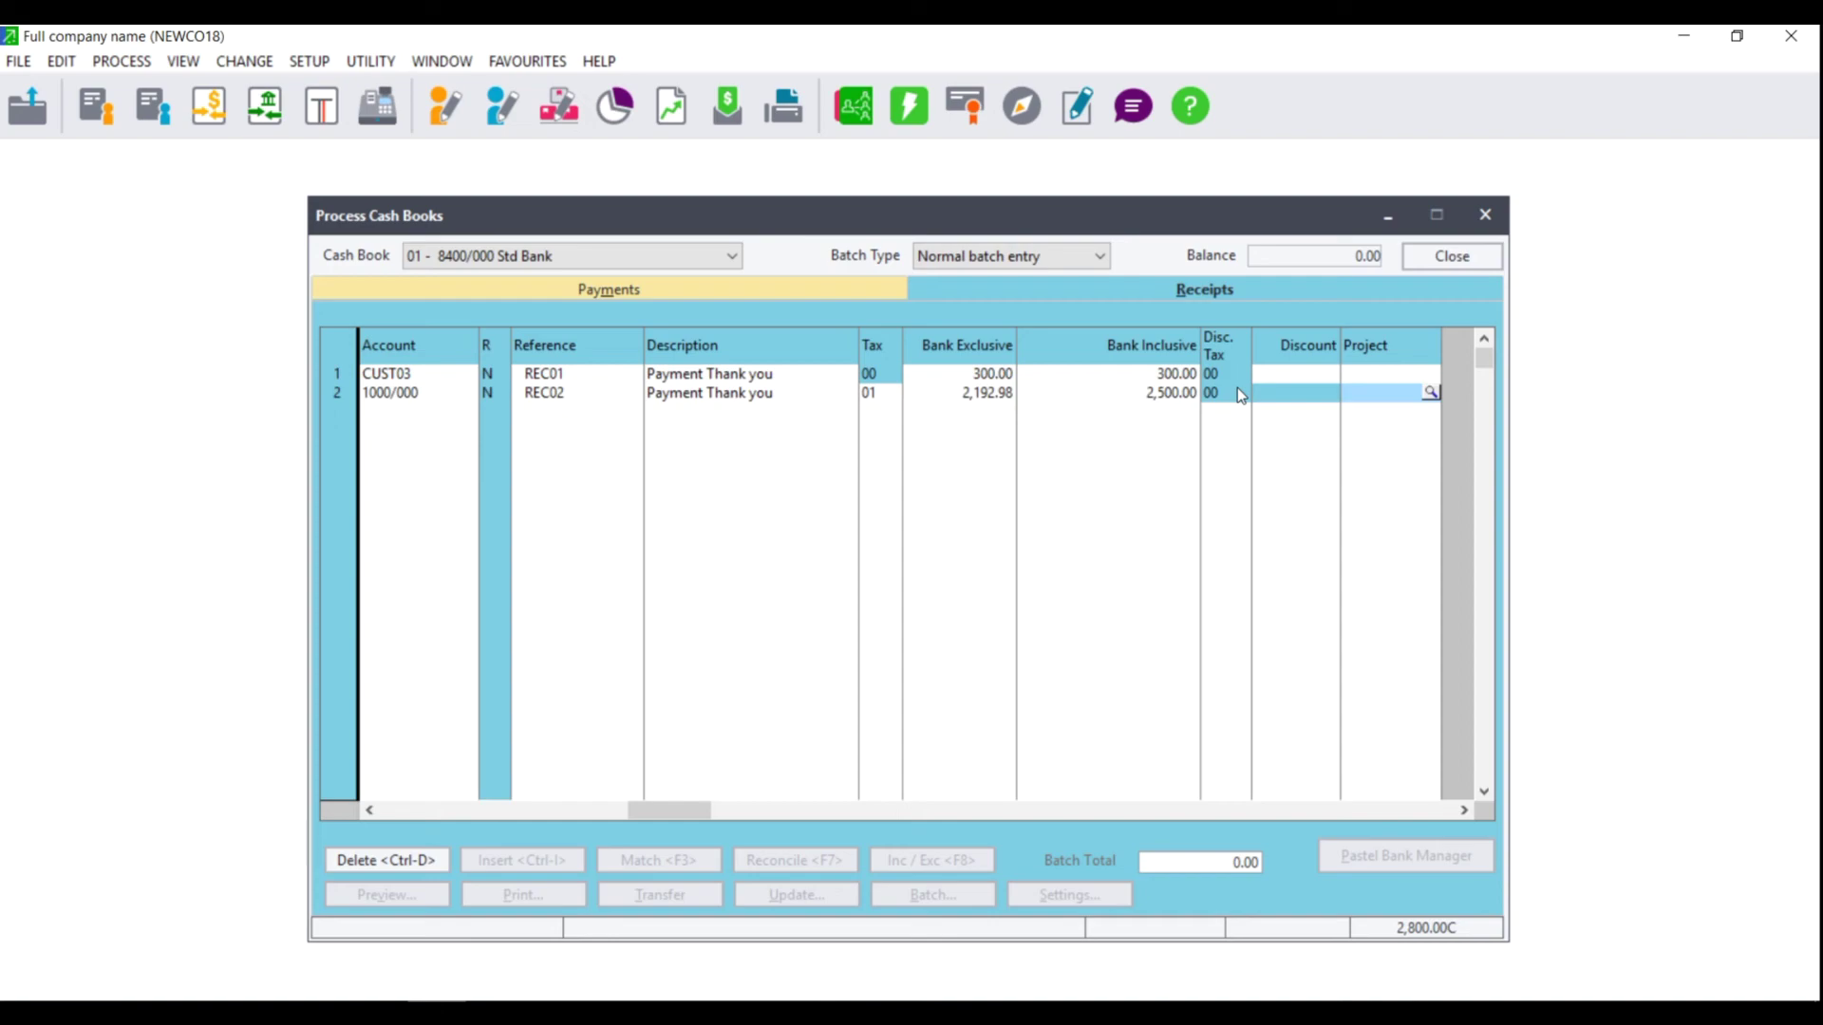
key("Return")
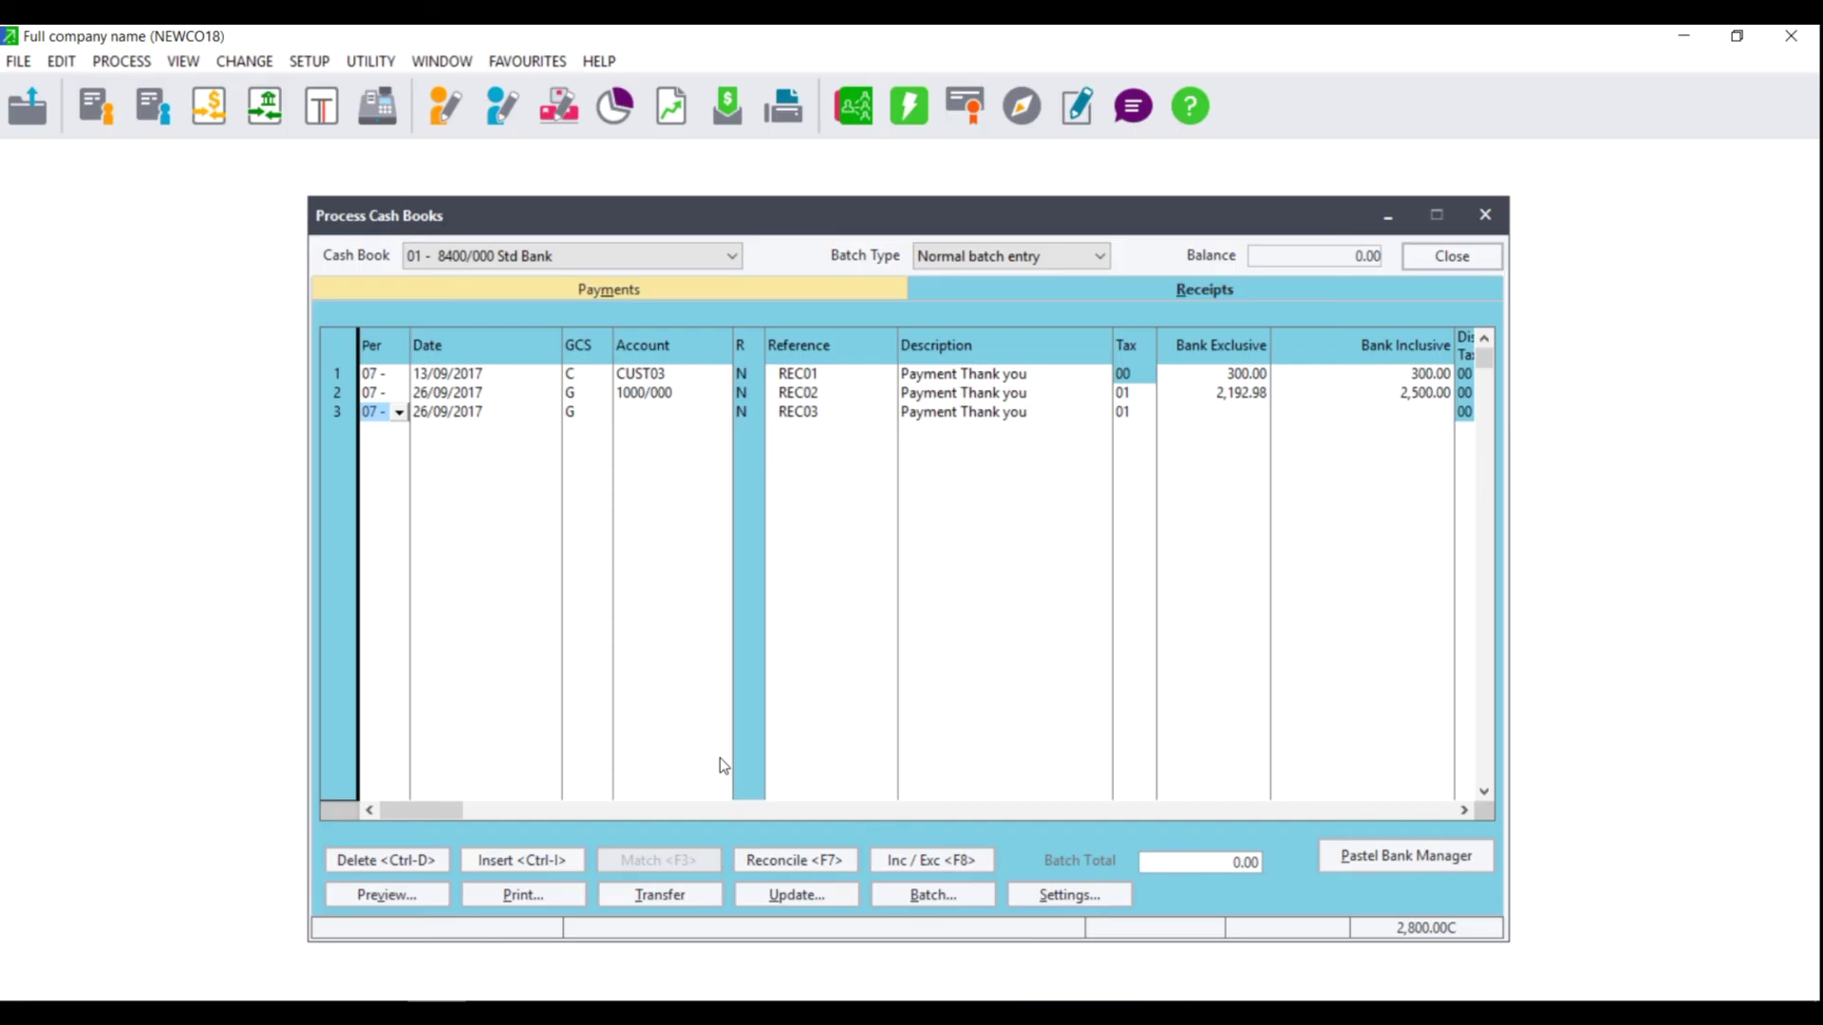
- Return to the payments side and start updating the payments and receipts batches together
left_click(792, 904)
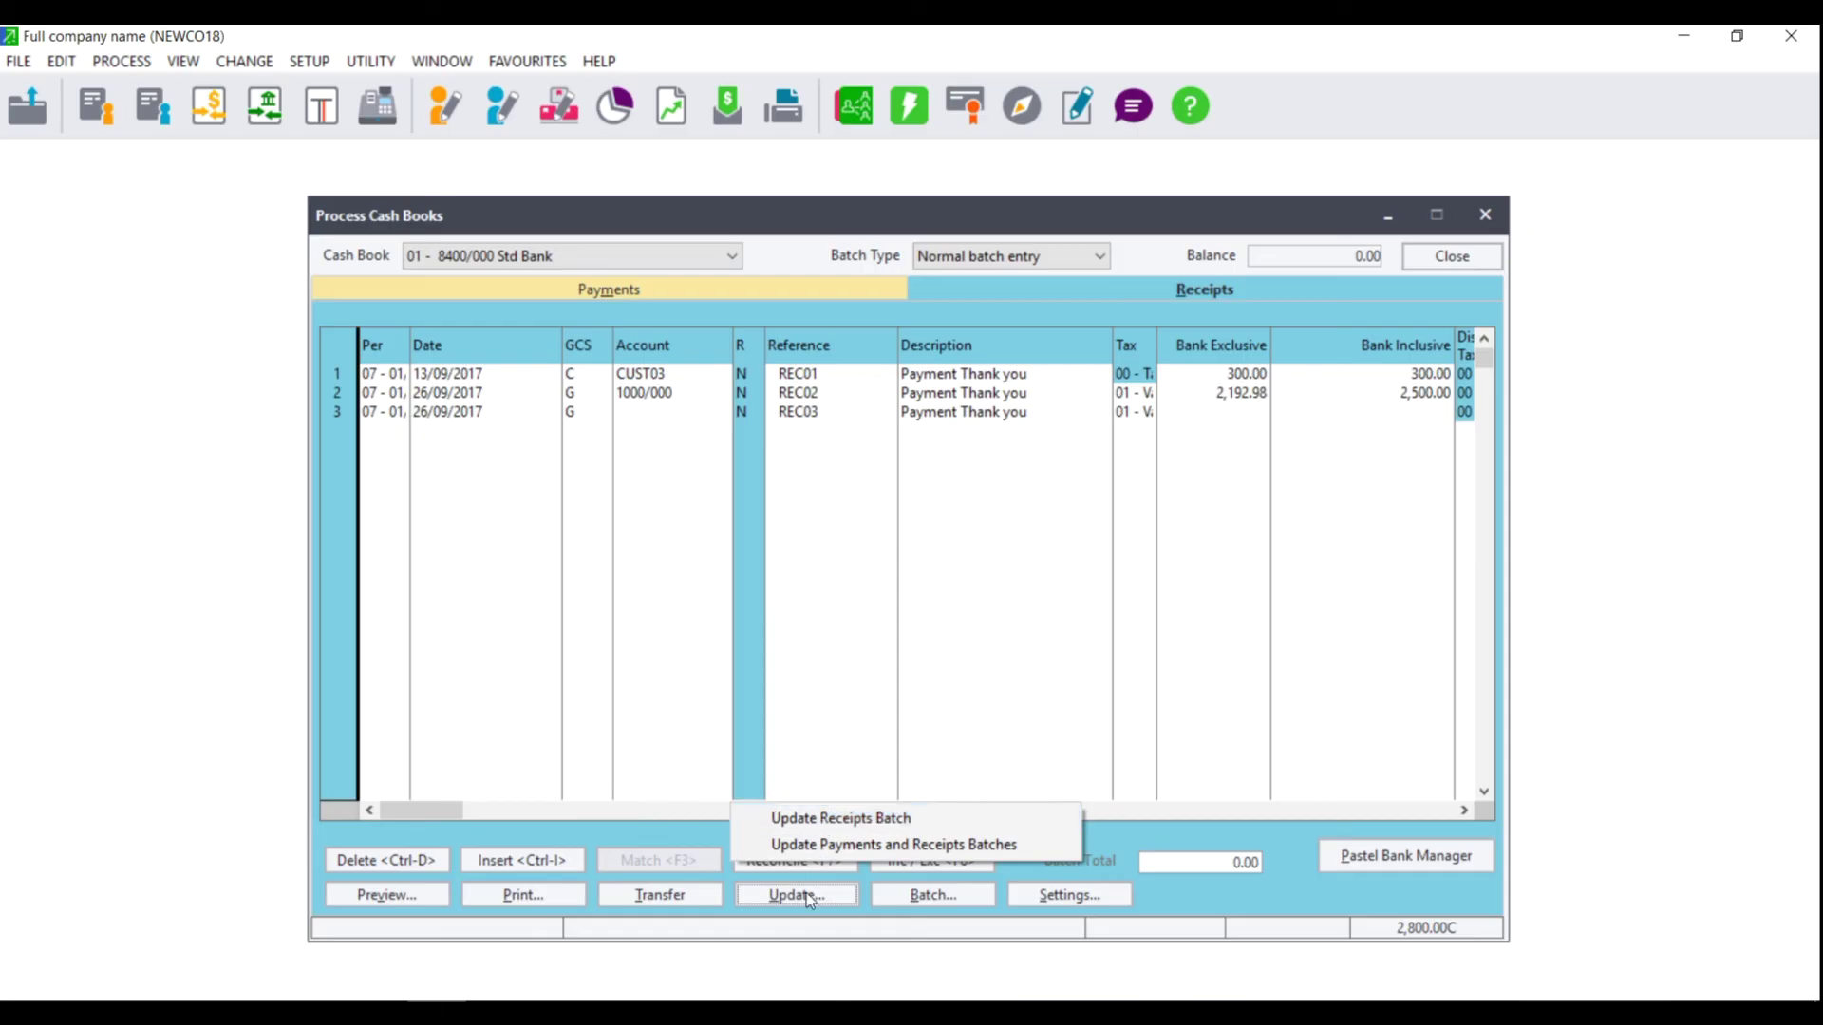
left_click(987, 296)
left_click(650, 286)
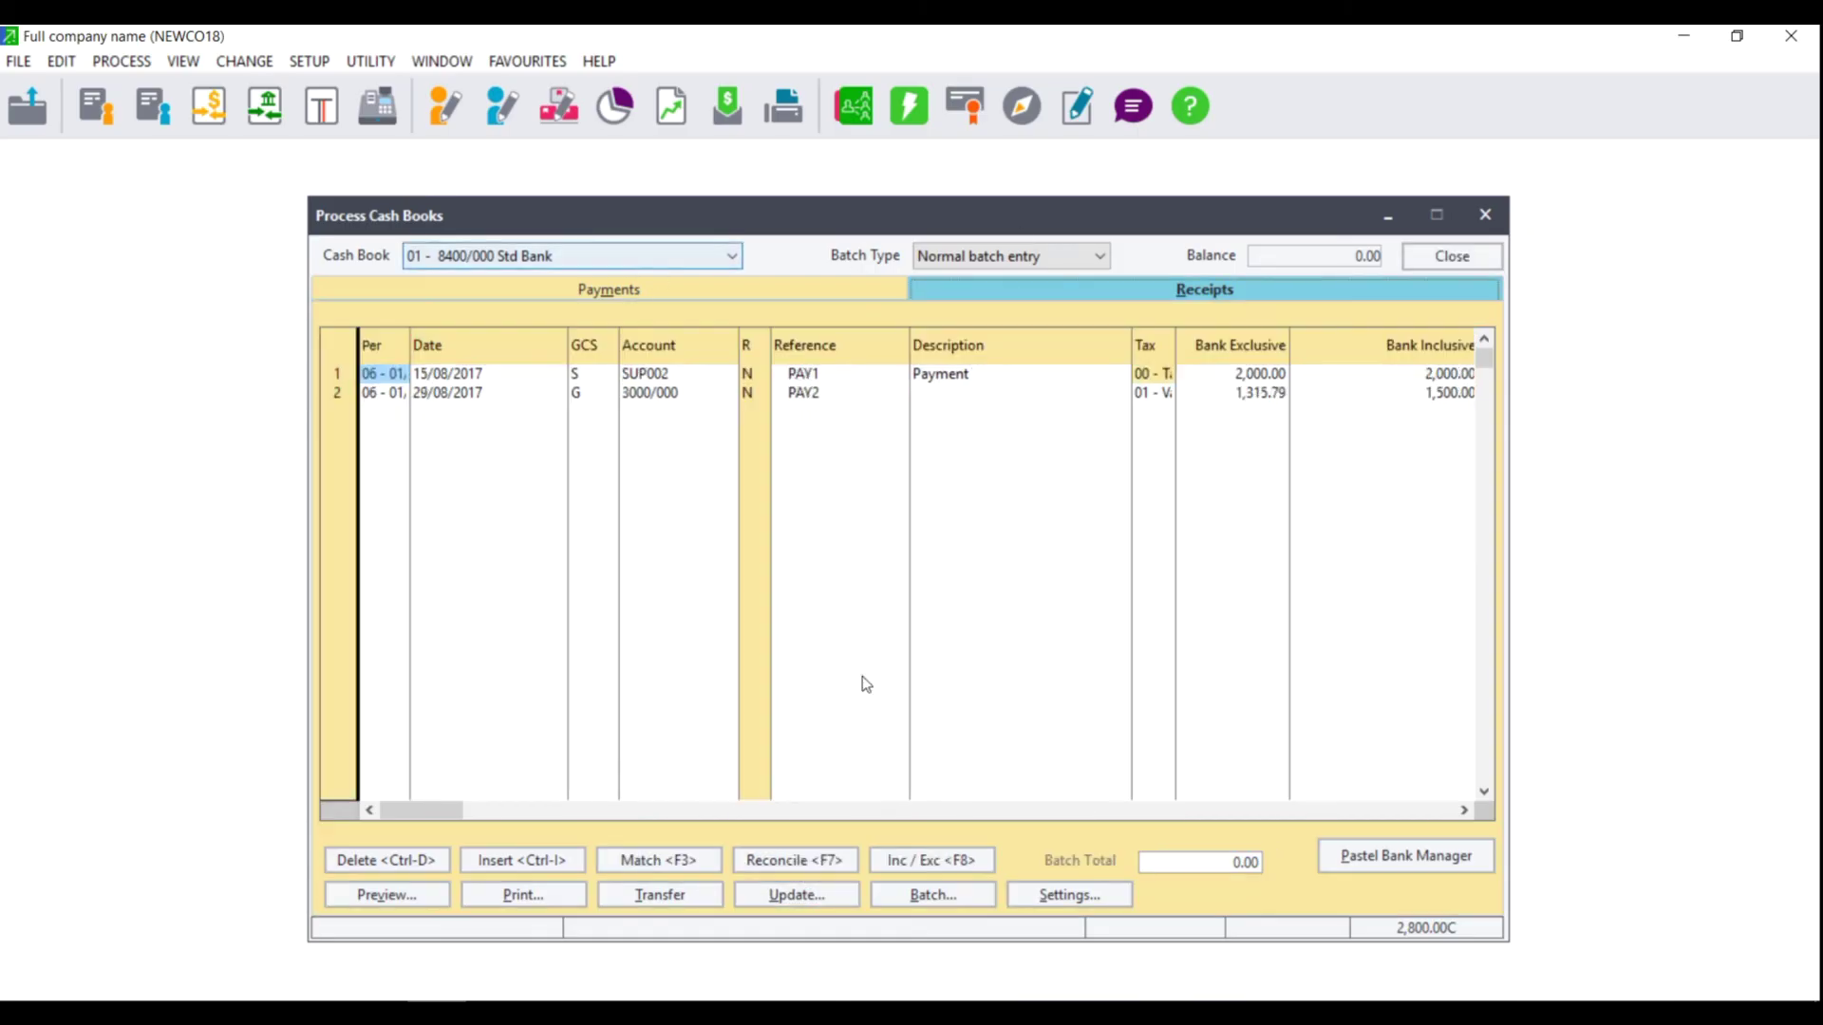
left_click(775, 895)
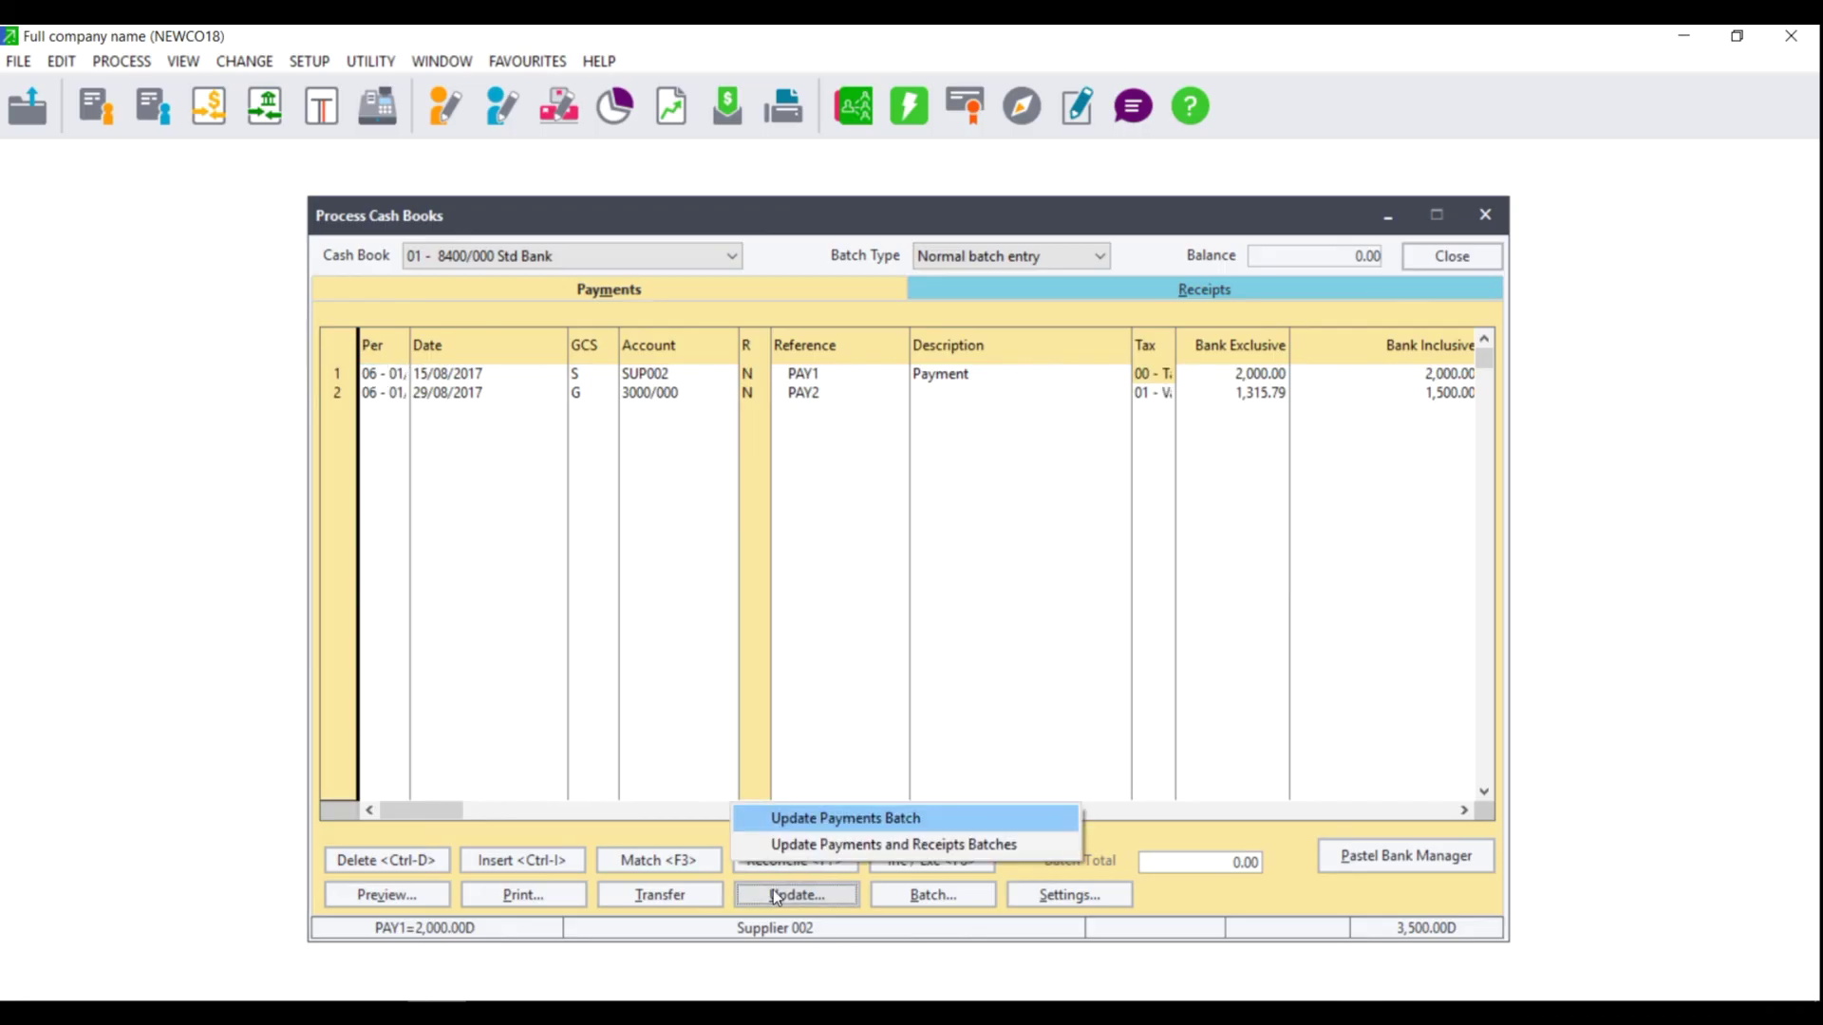
left_click(850, 848)
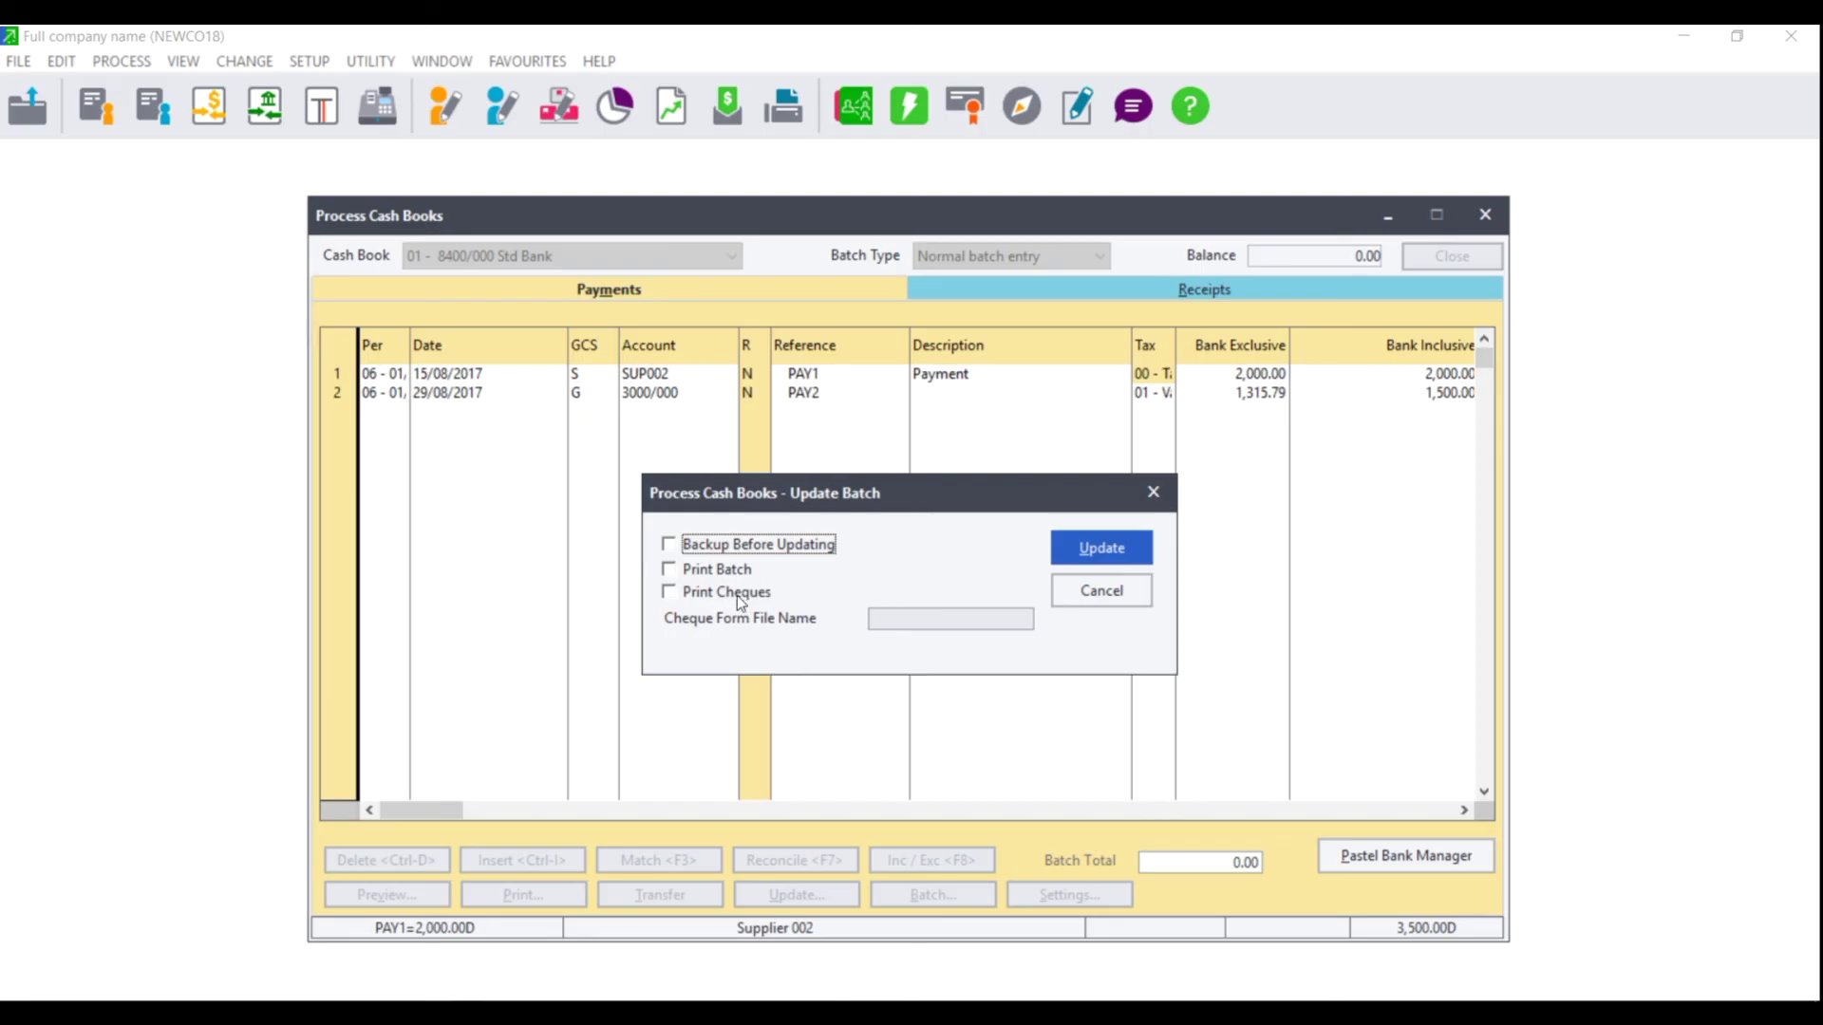
- Run the batch update with a backup beforehand, saving the backup to the PASTEL18 folder on drive C and testing it
left_click(670, 545)
left_click(1113, 546)
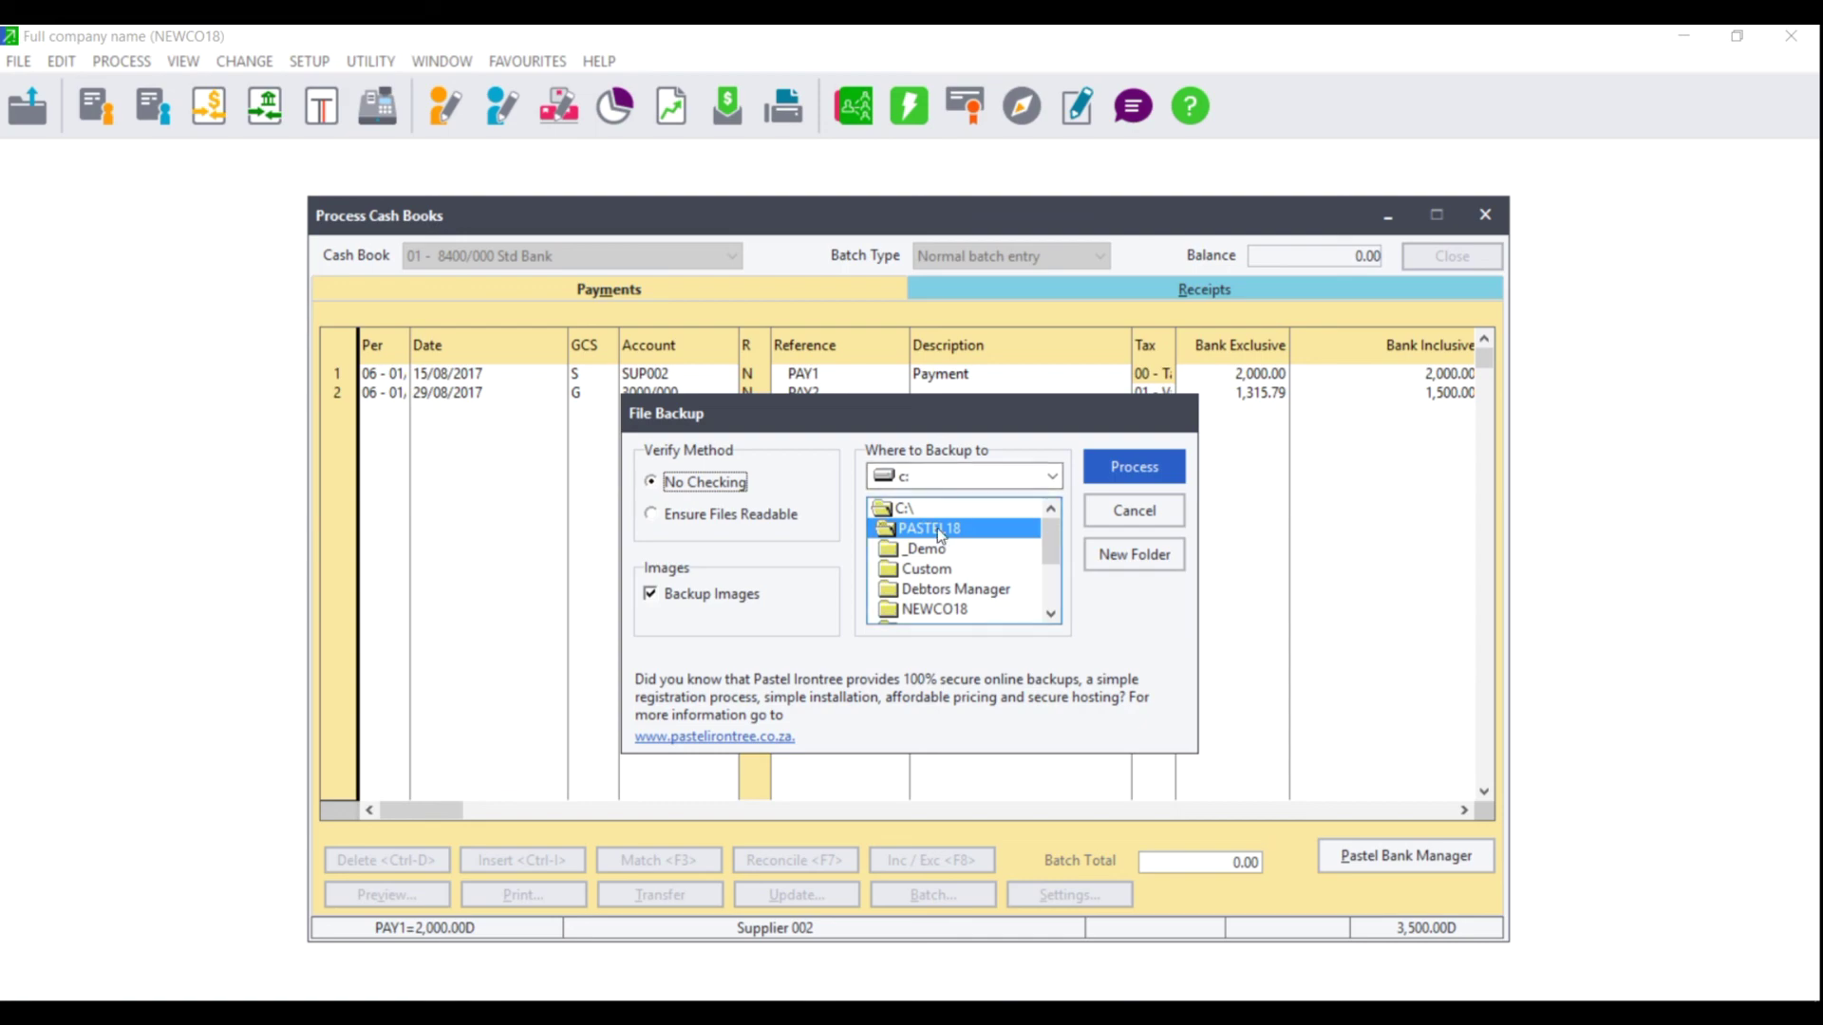
left_click(1128, 478)
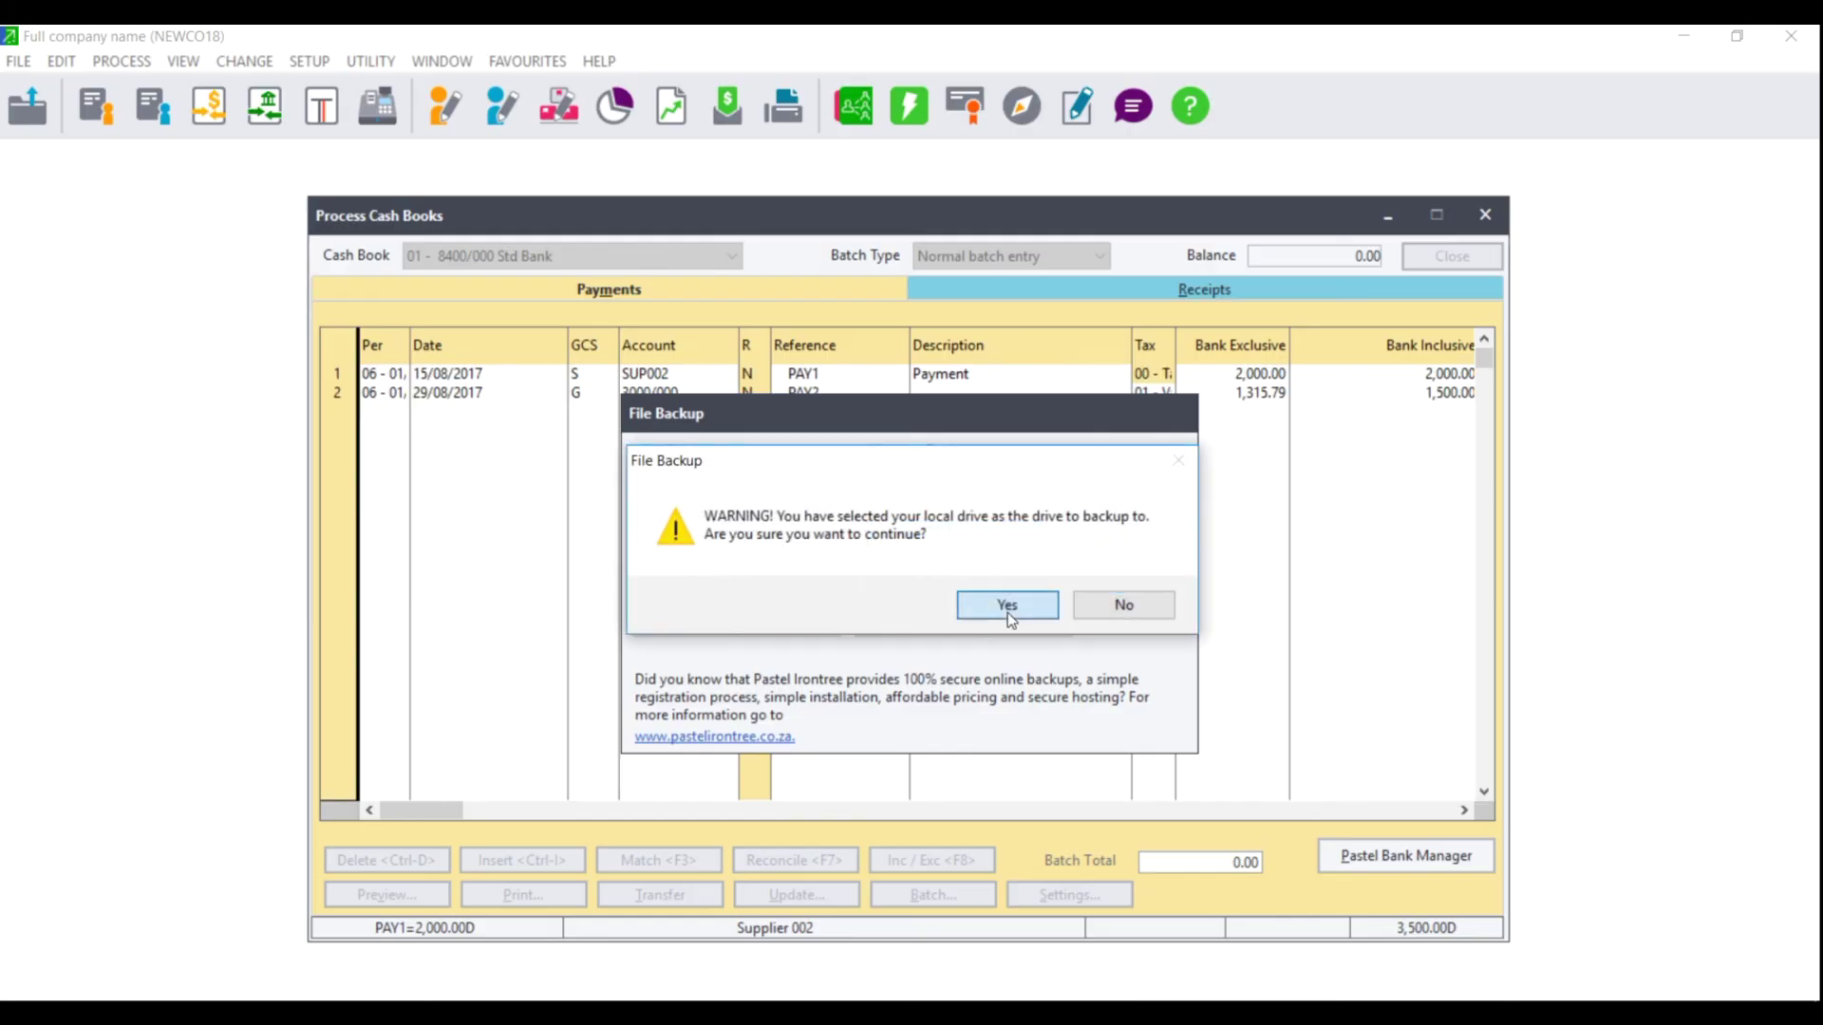
left_click(1007, 612)
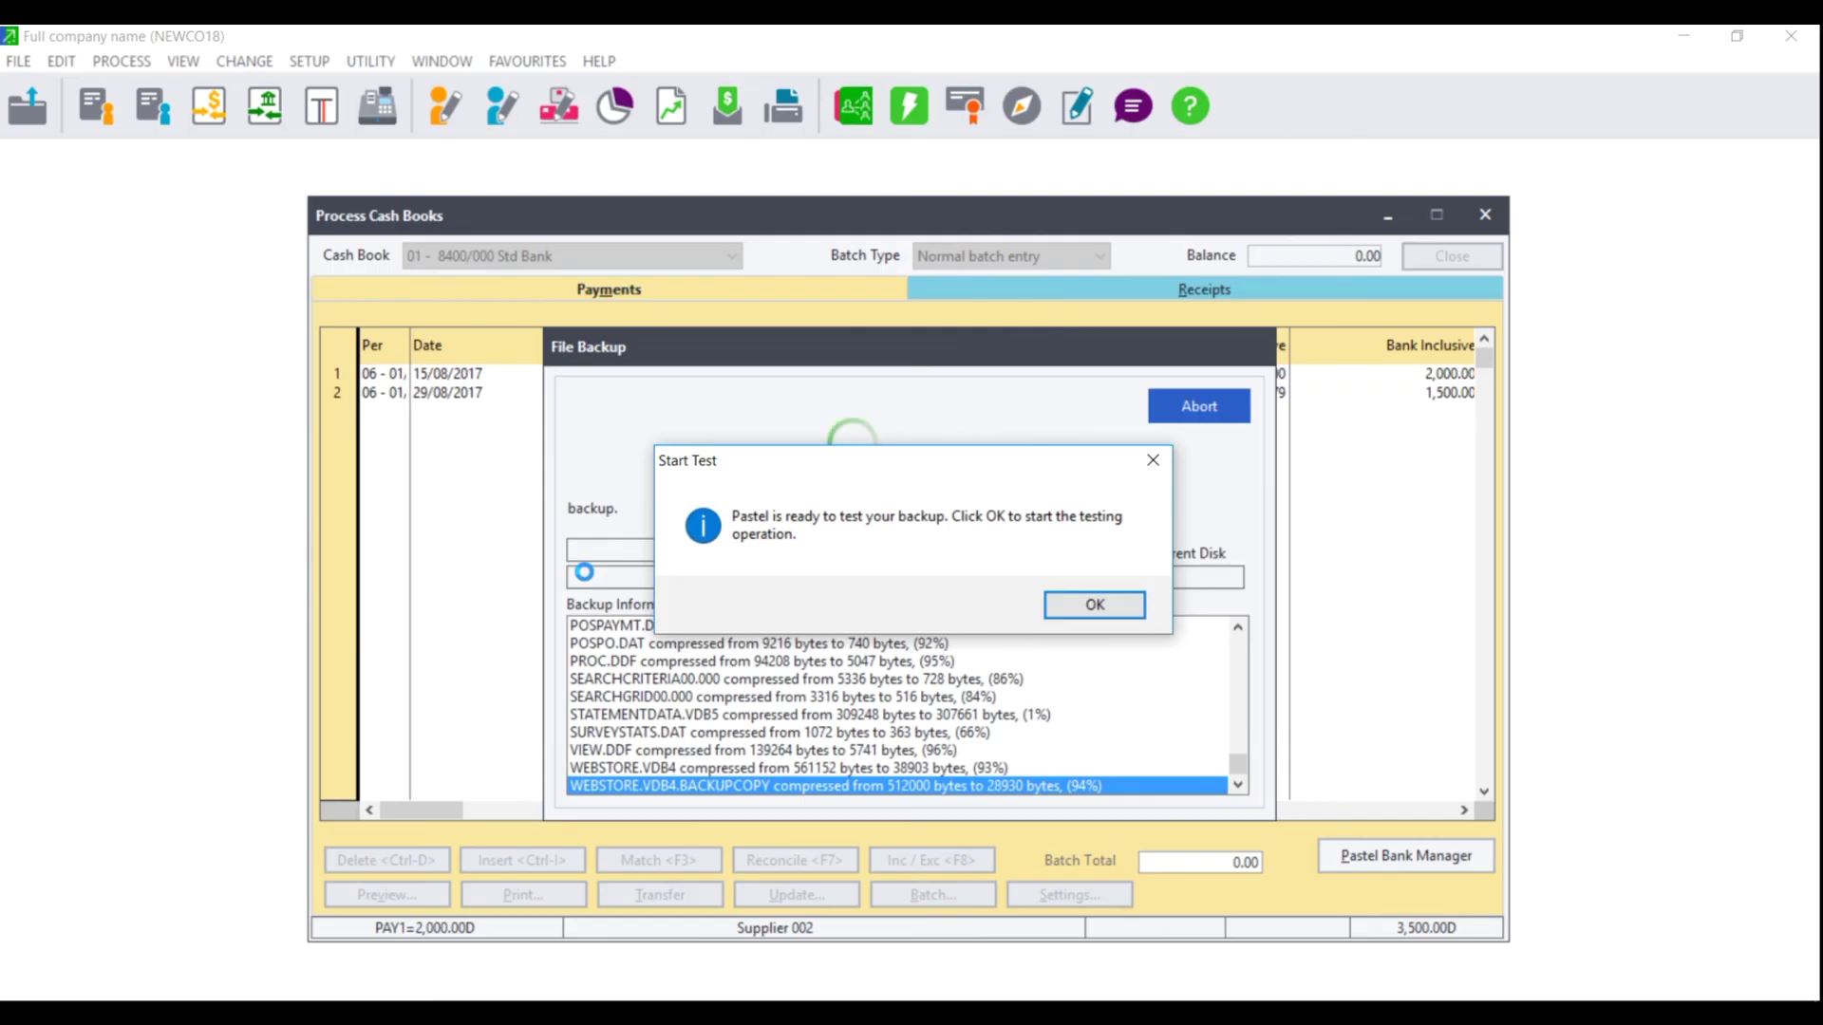
left_click(1094, 606)
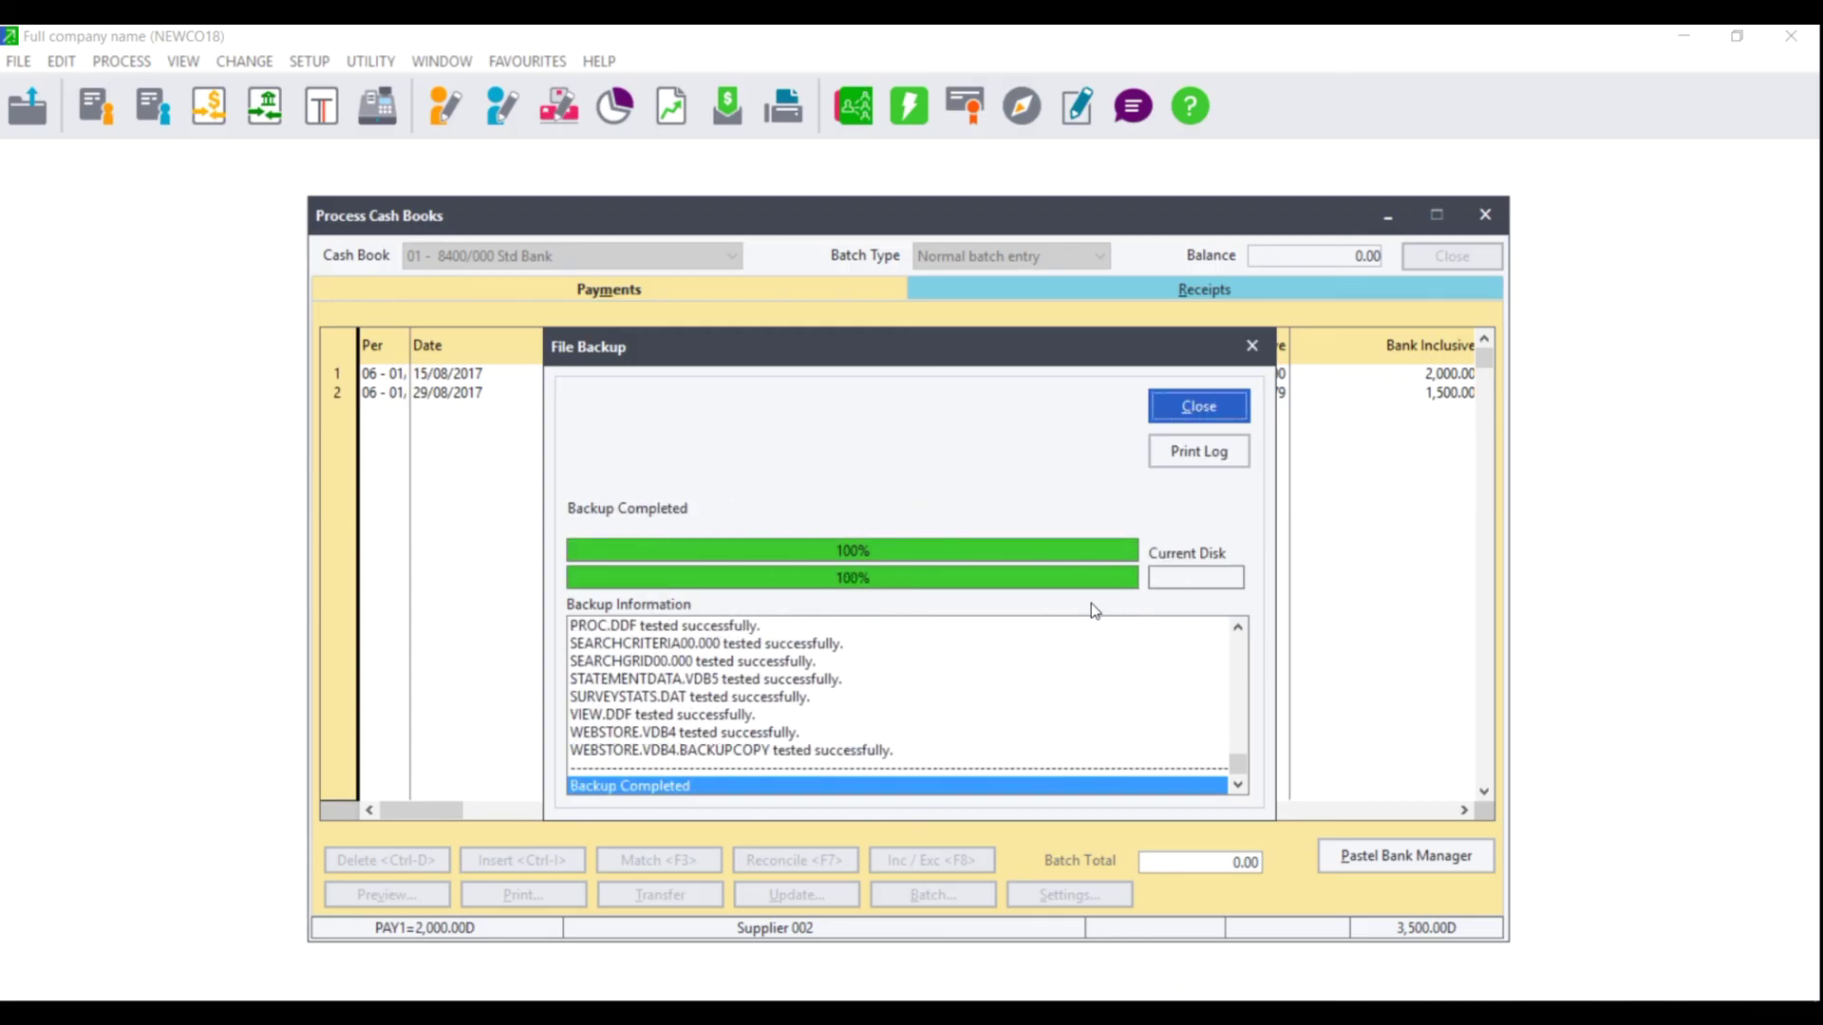
left_click(1209, 402)
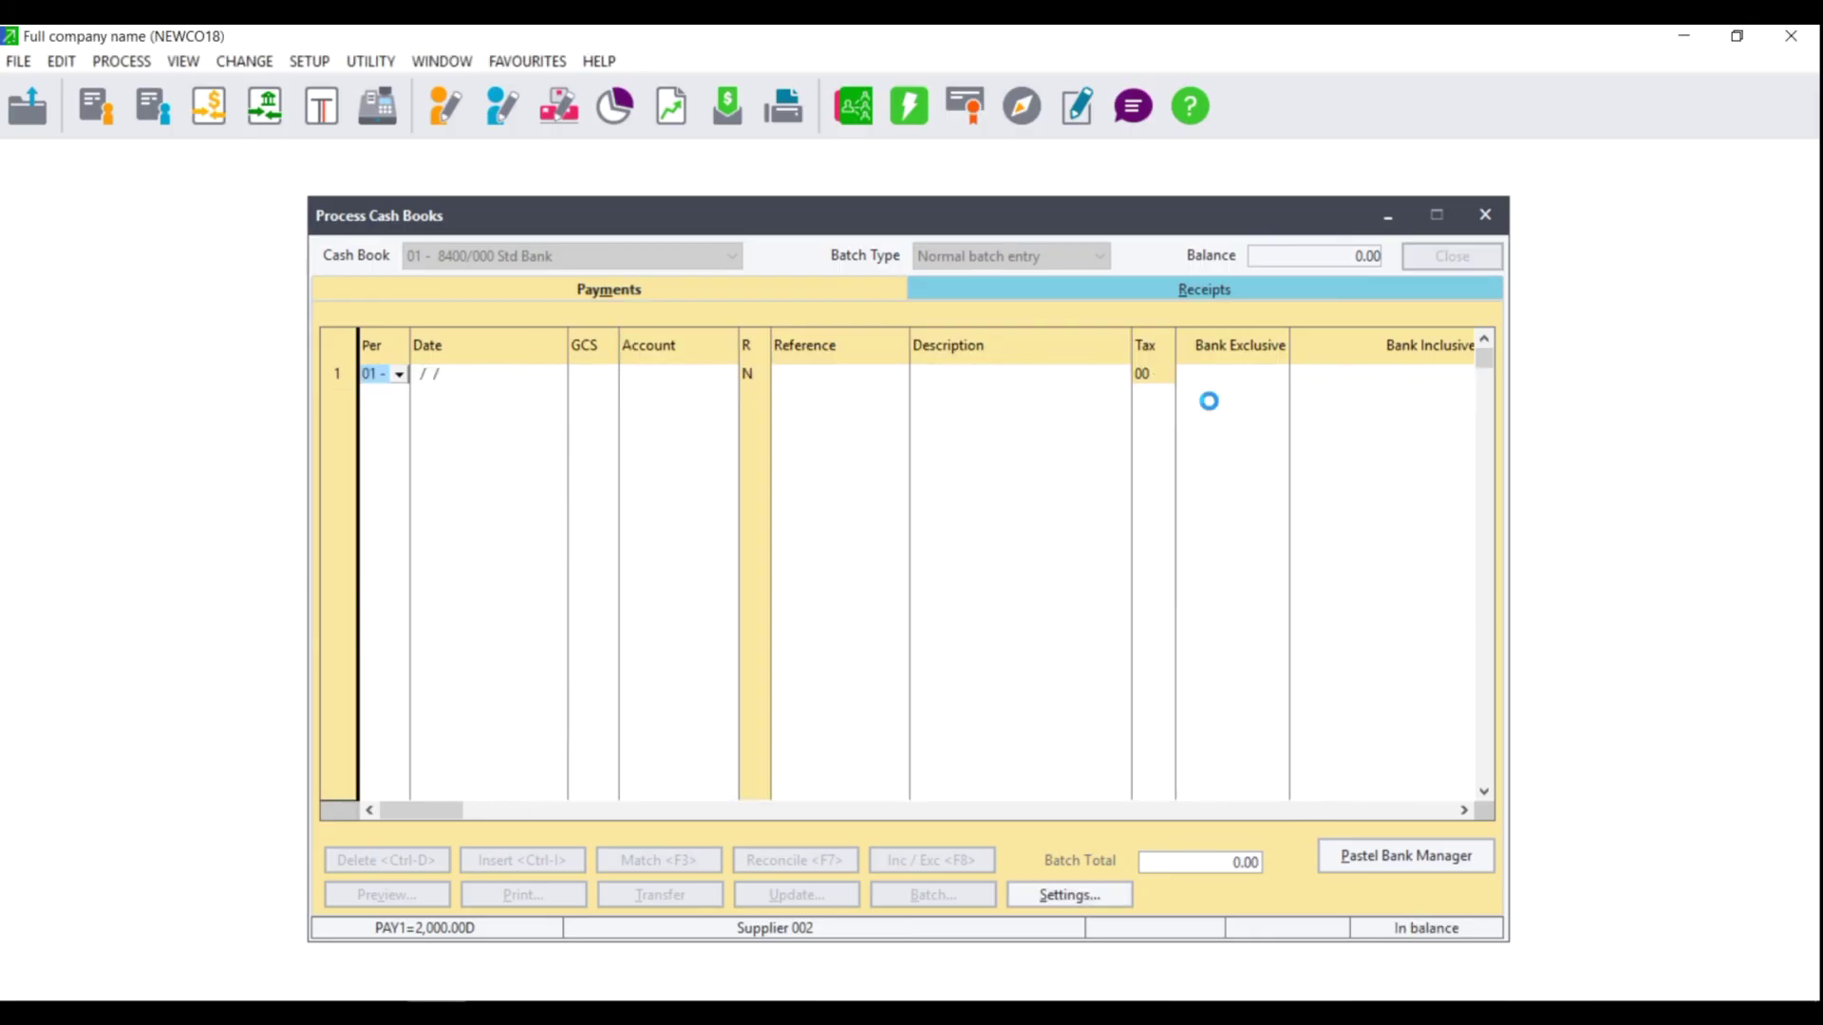